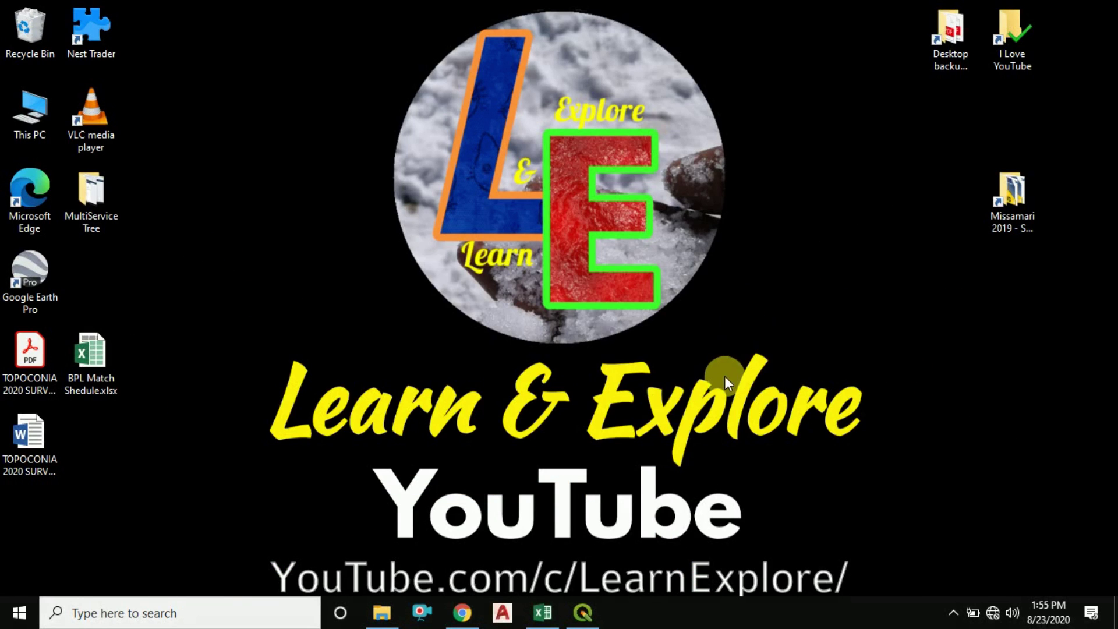
Bring up TKB Data.xlsx and select the empty Longitude/Latitude cells E3:F6, landing on E4.
left_click(543, 613)
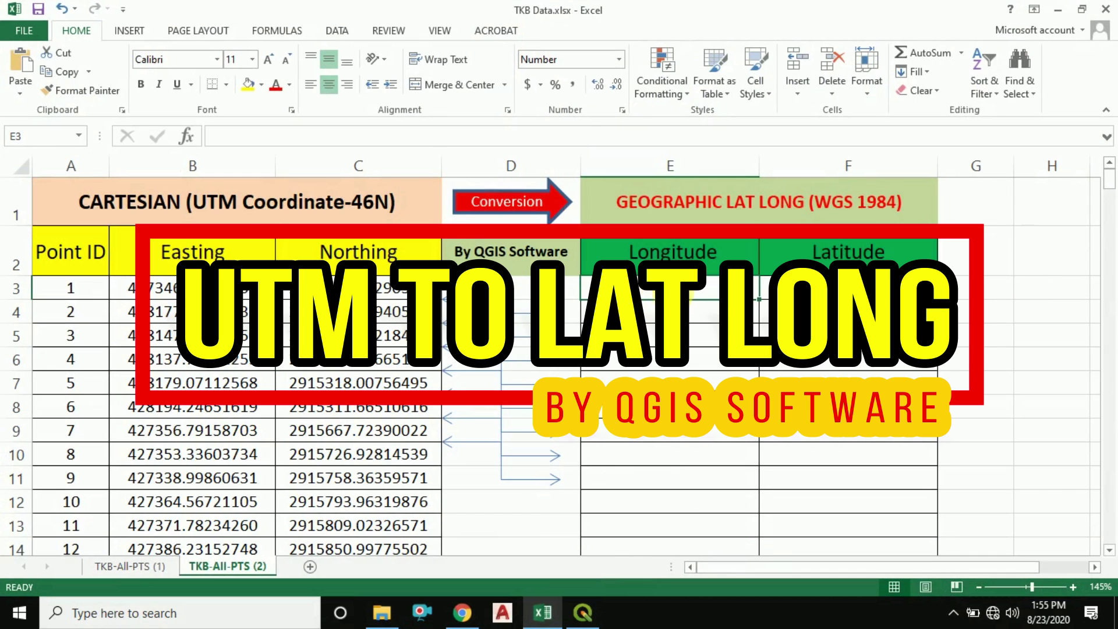
left_click_drag(670, 288, 827, 370)
left_click(649, 308)
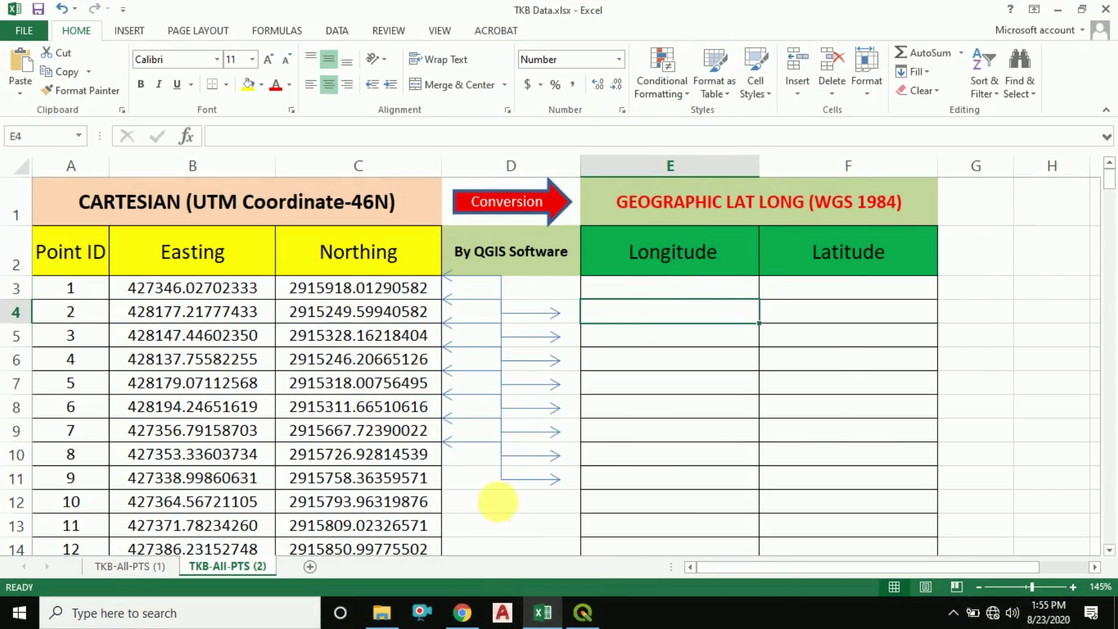
left_click(462, 611)
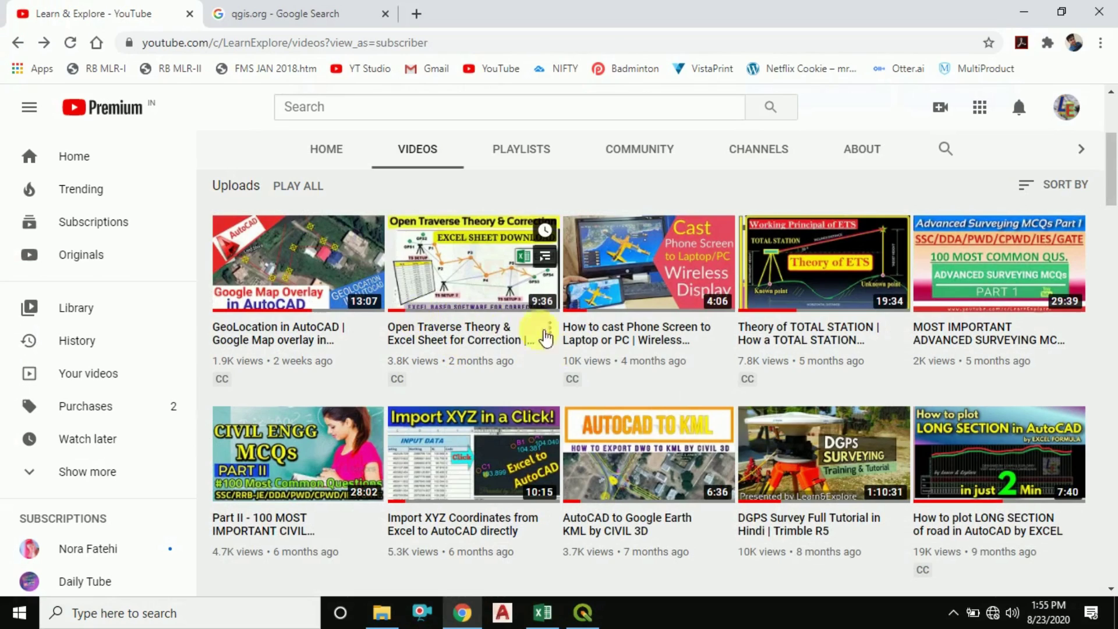
scroll(641, 436, "down", 4)
scroll(629, 408, "up", 5)
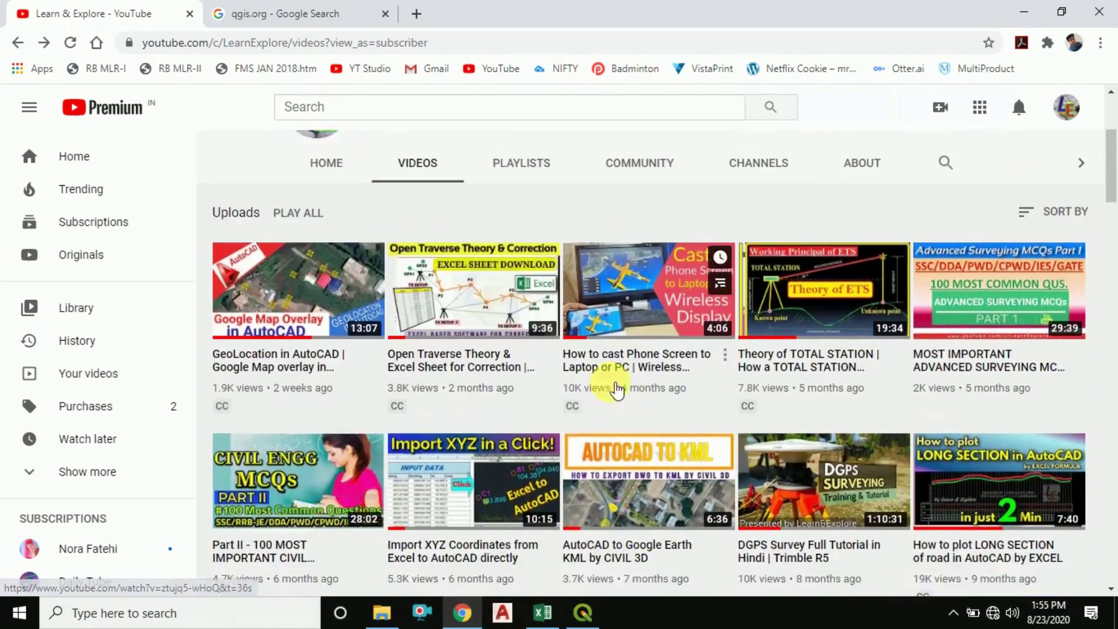
scroll(618, 390, "down", 10)
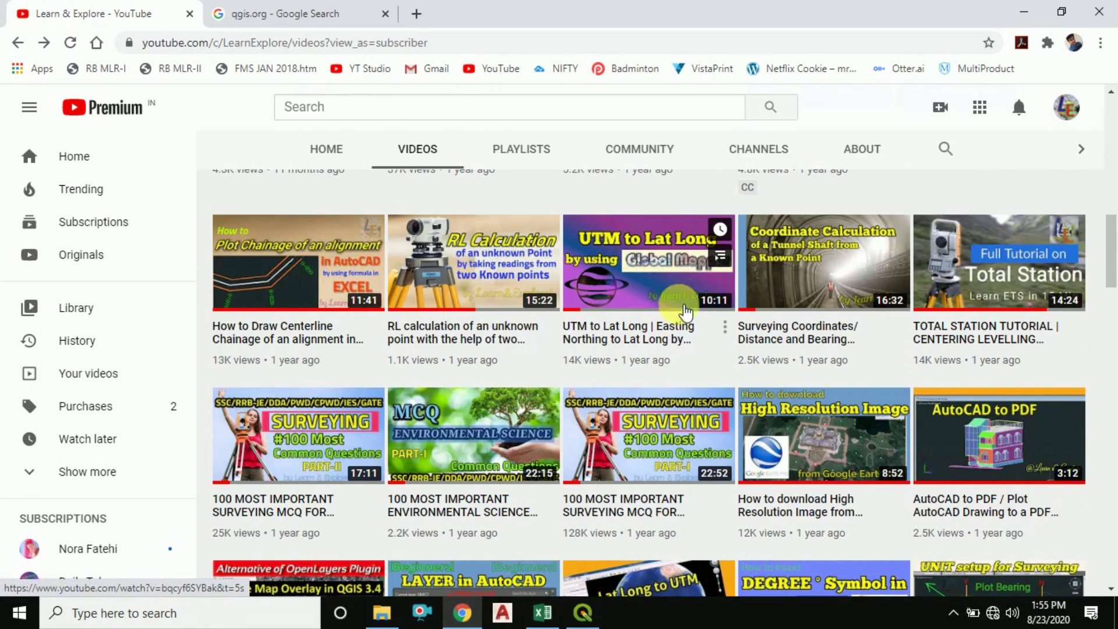
scroll(628, 367, "up", 2)
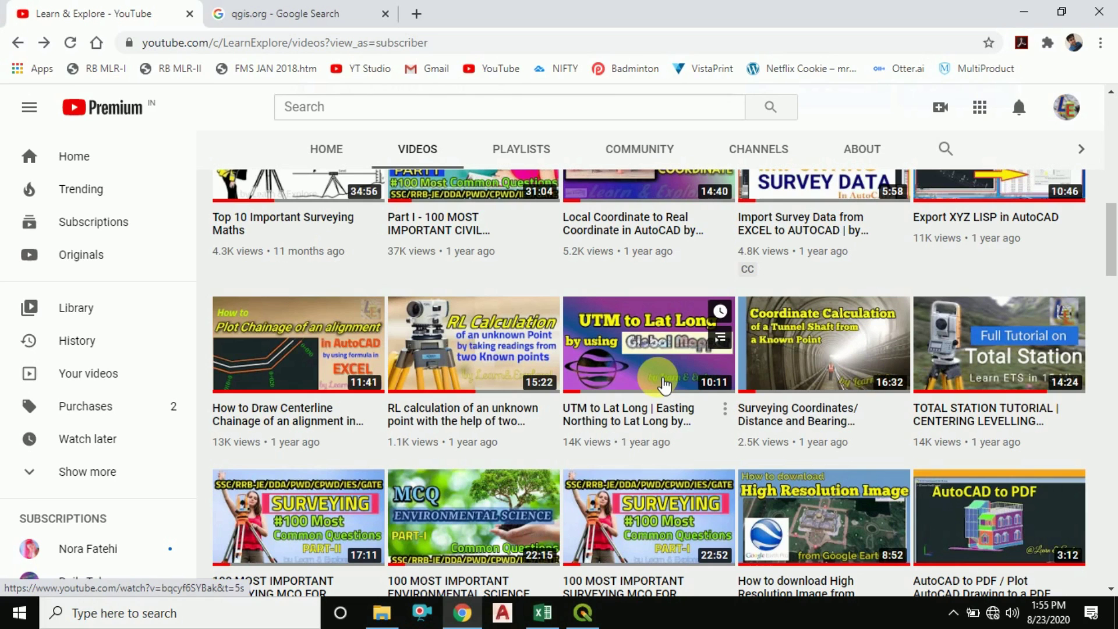
left_click(543, 613)
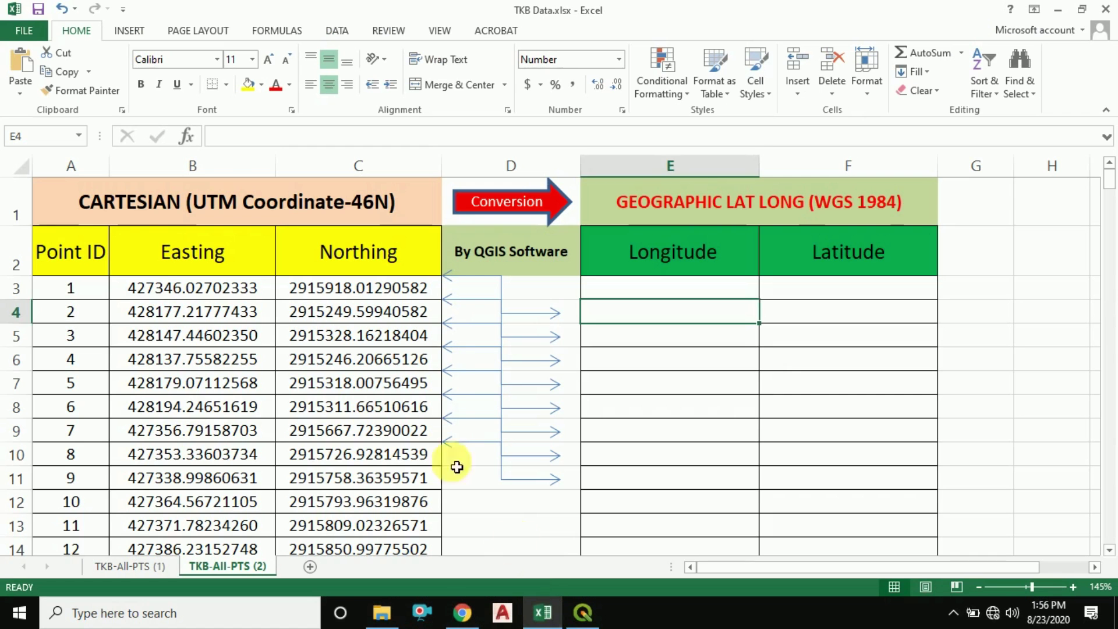
left_click_drag(95, 252, 387, 496)
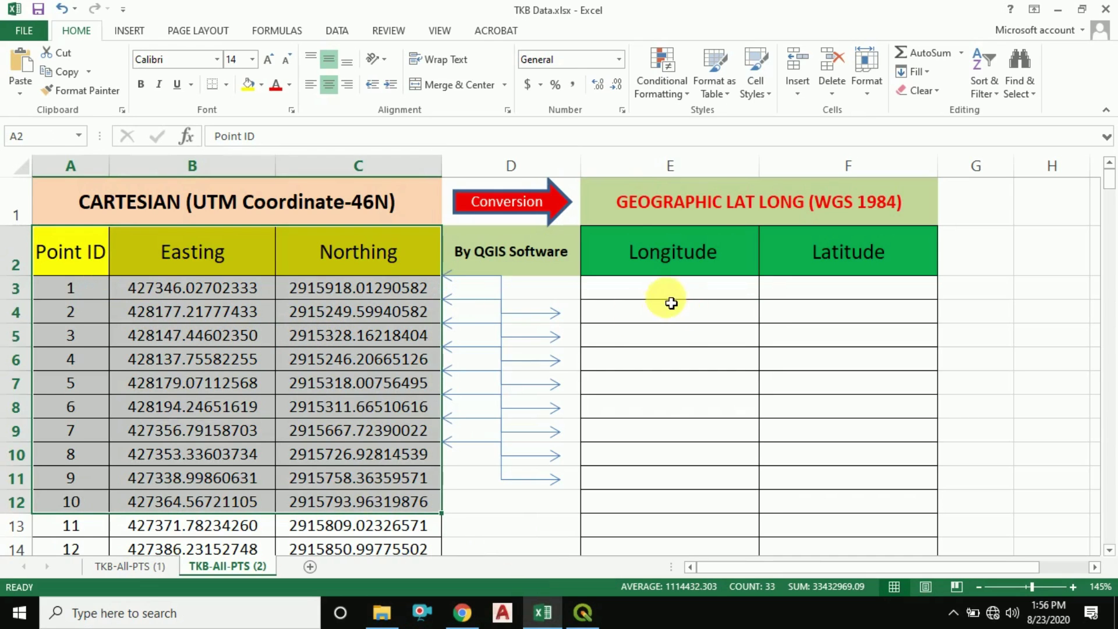
left_click_drag(669, 289, 845, 444)
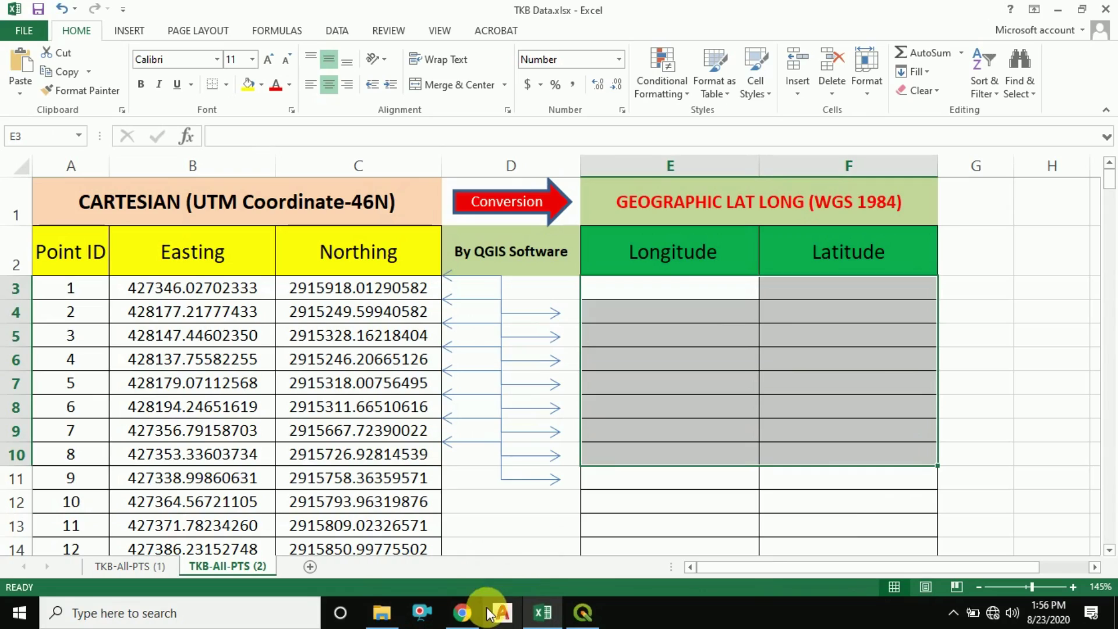
left_click(476, 622)
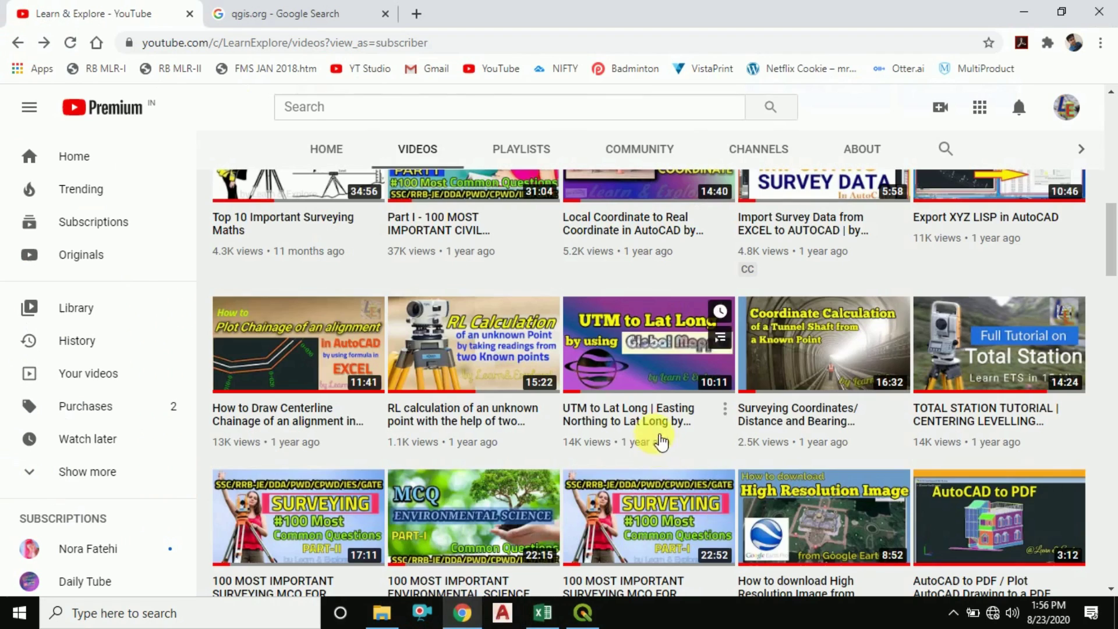
scroll(670, 425, "down", 10)
scroll(691, 406, "down", 12)
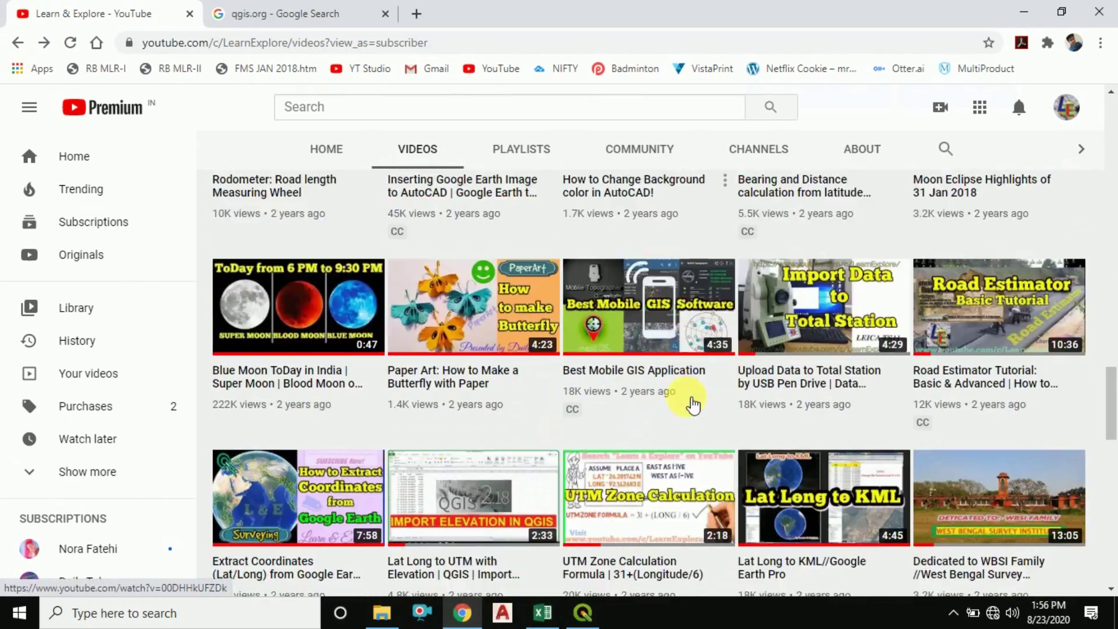
scroll(693, 403, "down", 9)
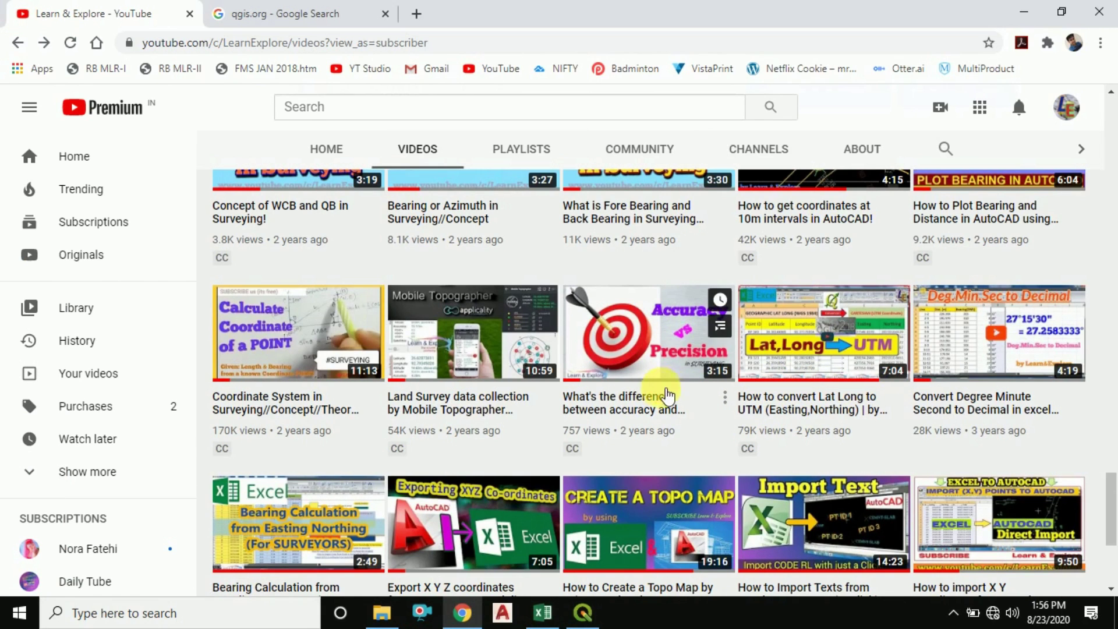
scroll(515, 396, "up", 2)
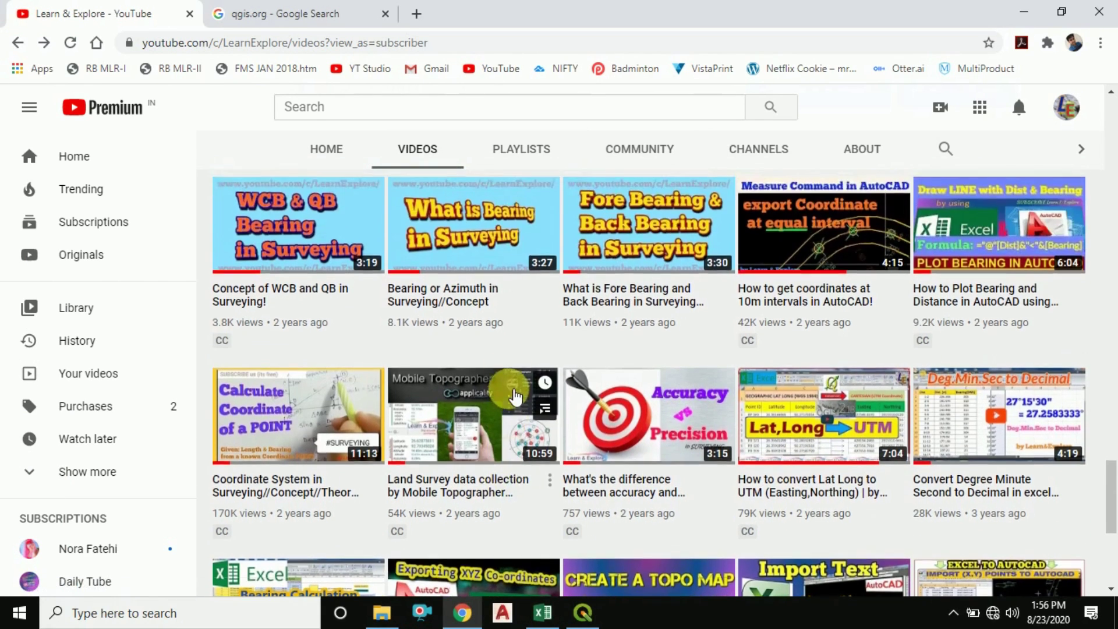
scroll(515, 396, "up", 20)
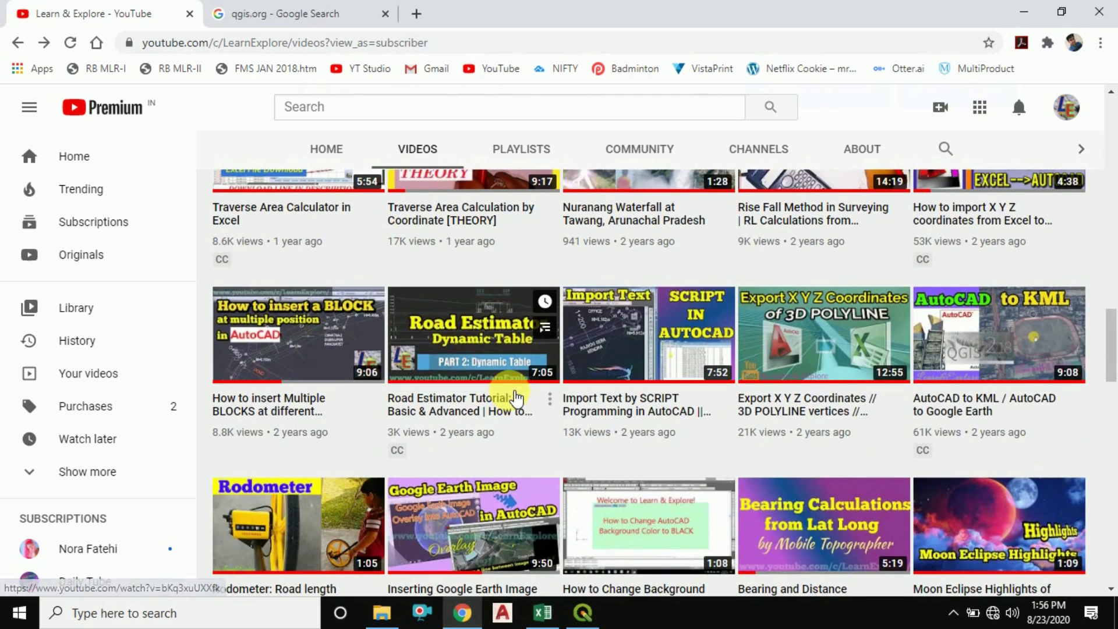
left_click(584, 613)
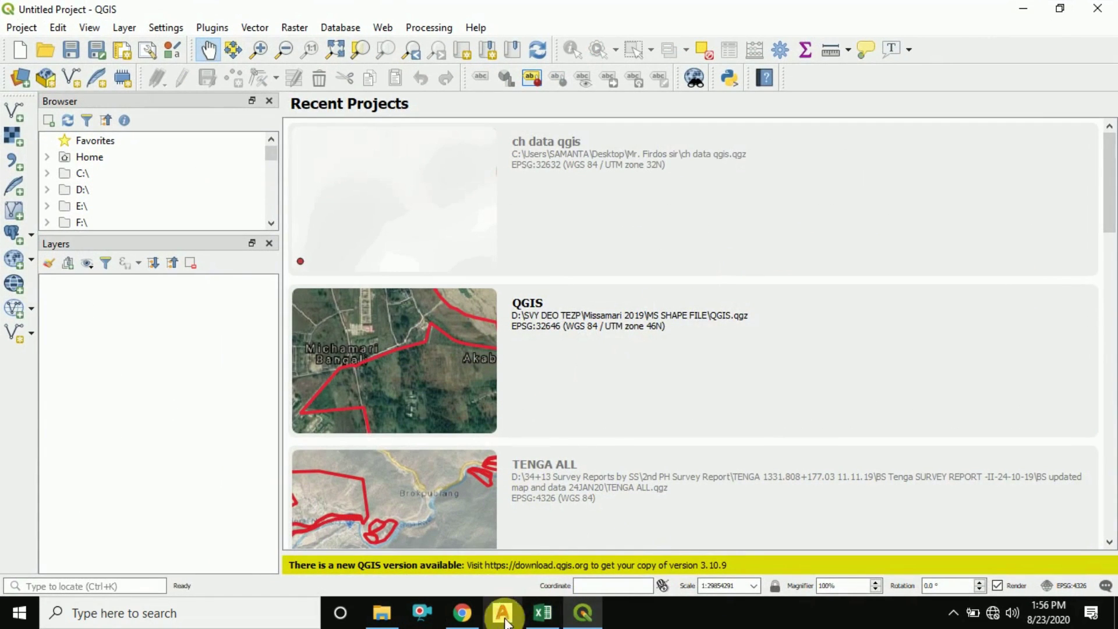
Return to Chrome's qgis.org Google search results tab.
left_click(462, 612)
left_click(276, 16)
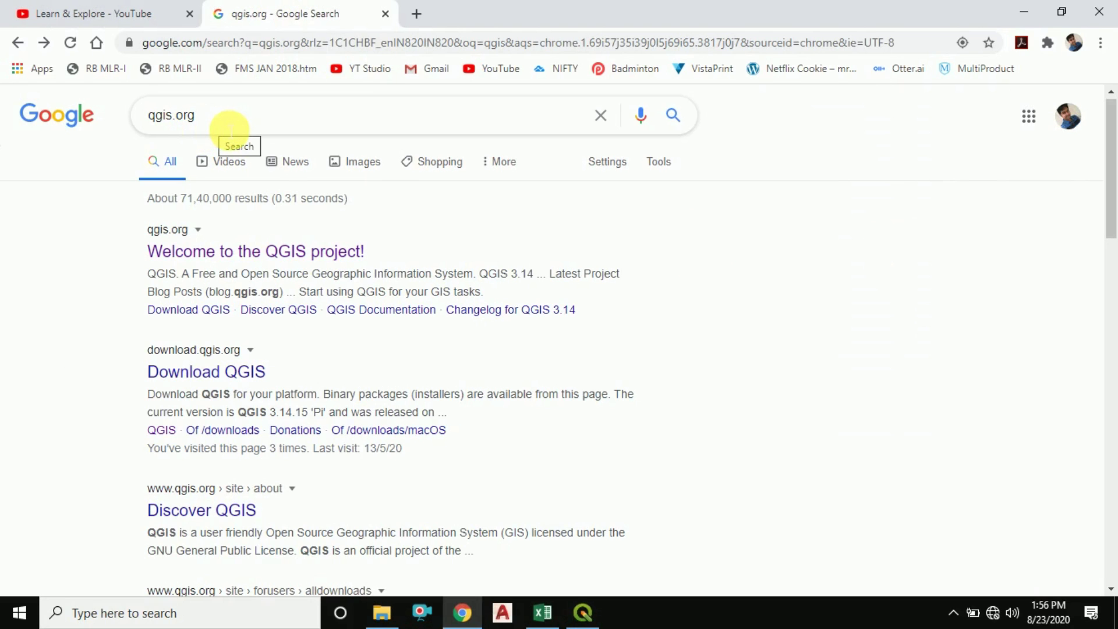
Open the 'Welcome to the QGIS project!' homepage, glance at the TKB Data sheet, then return to YouTube.
left_click(230, 250)
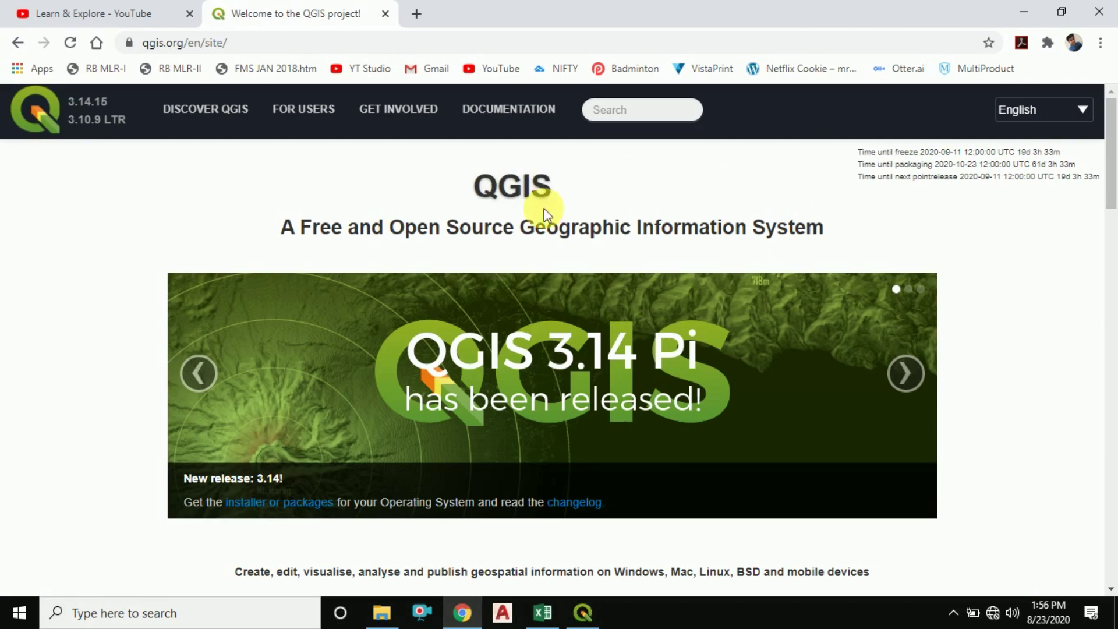
scroll(533, 355, "down", 3)
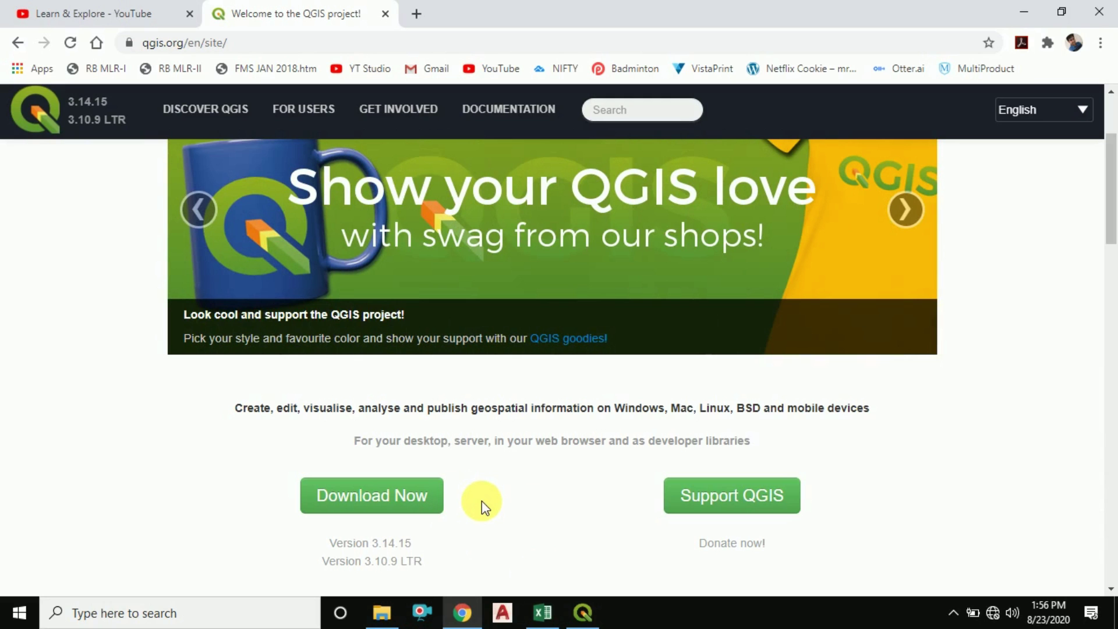
left_click(542, 613)
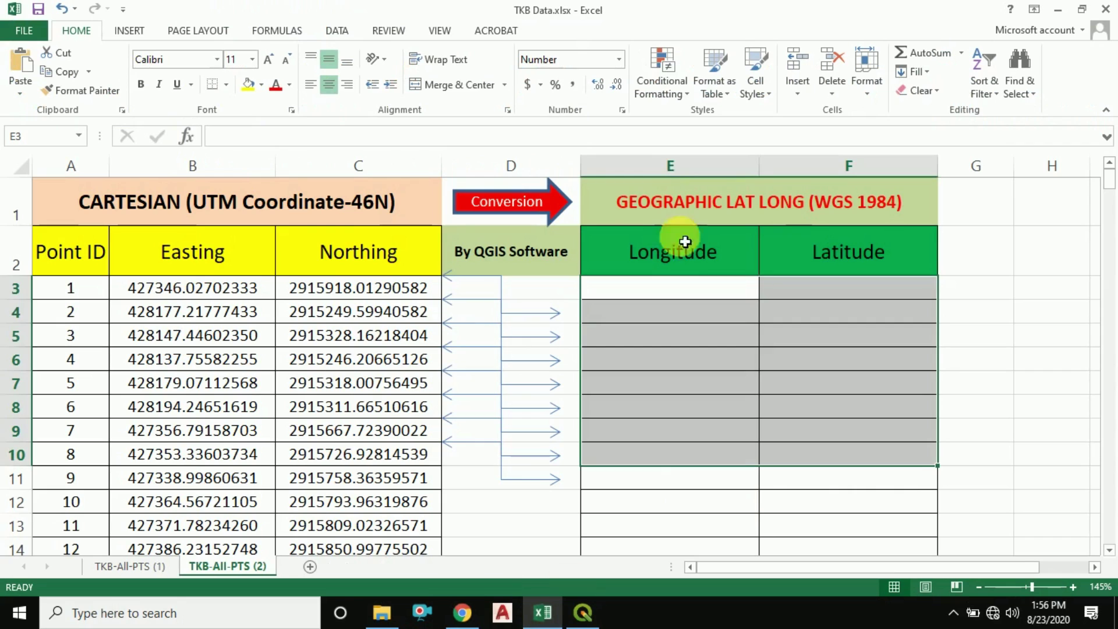
left_click(341, 313)
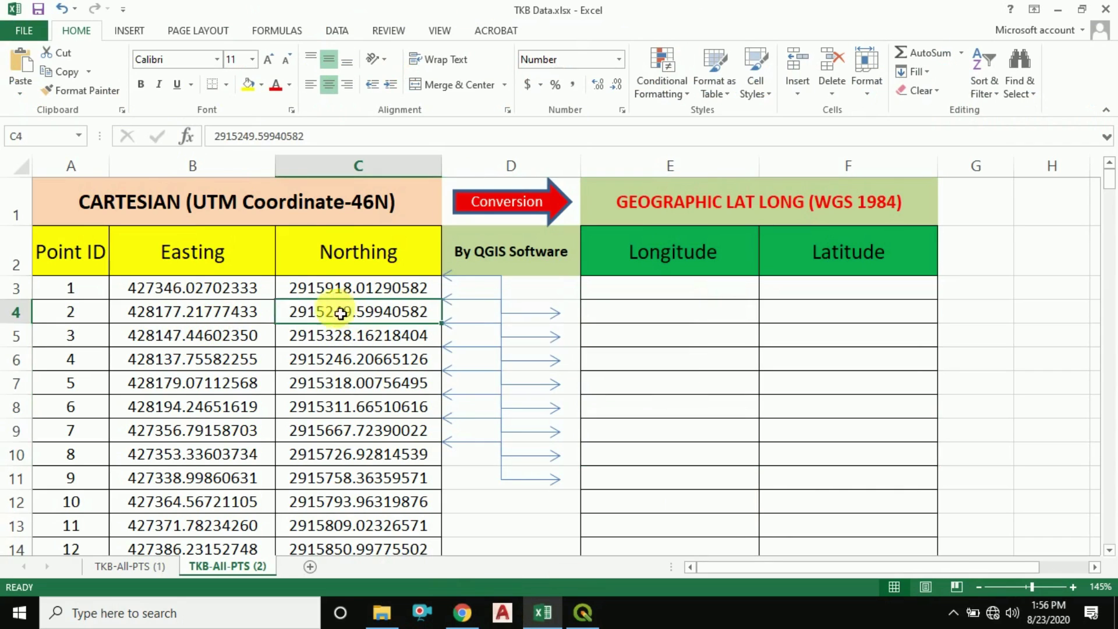
left_click(462, 613)
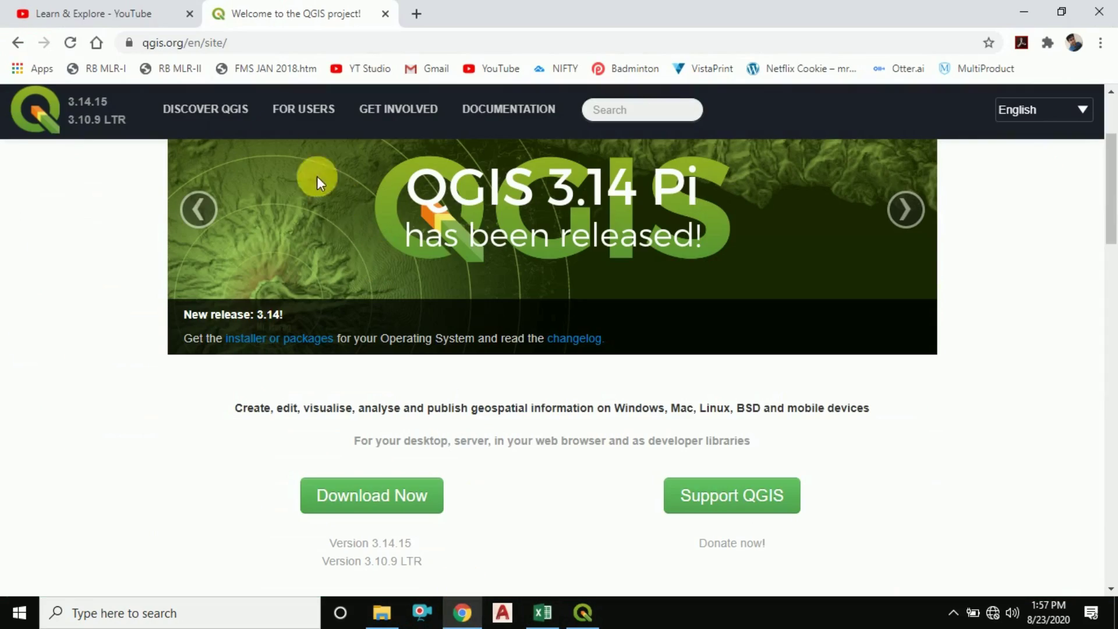
left_click(105, 18)
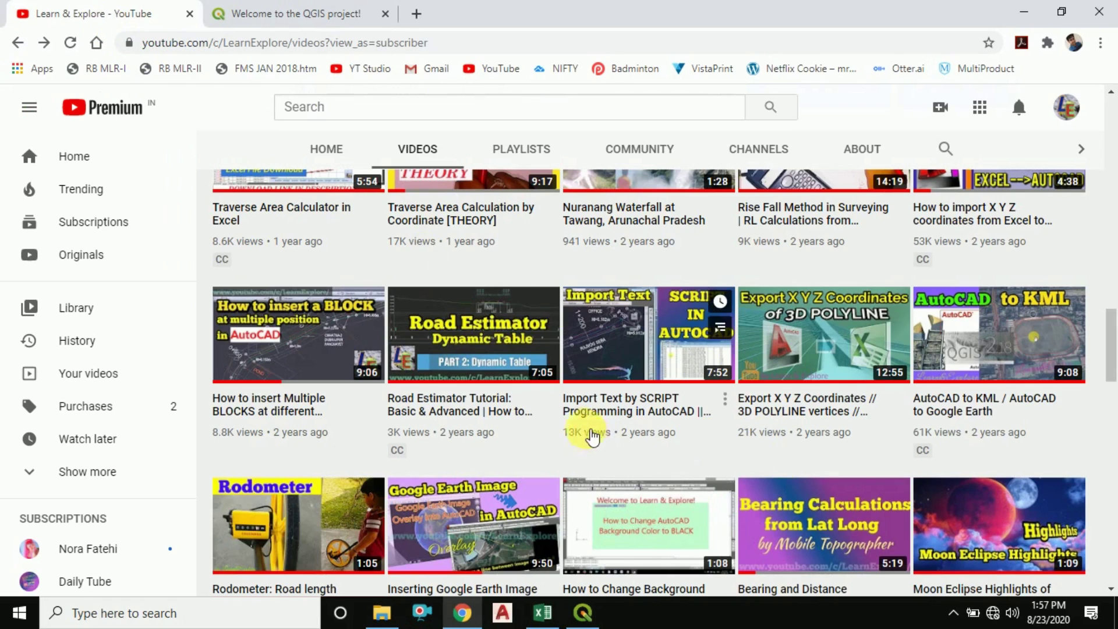
Scroll up and down the Learn & Explore channel's Videos page.
scroll(592, 436, "up", 15)
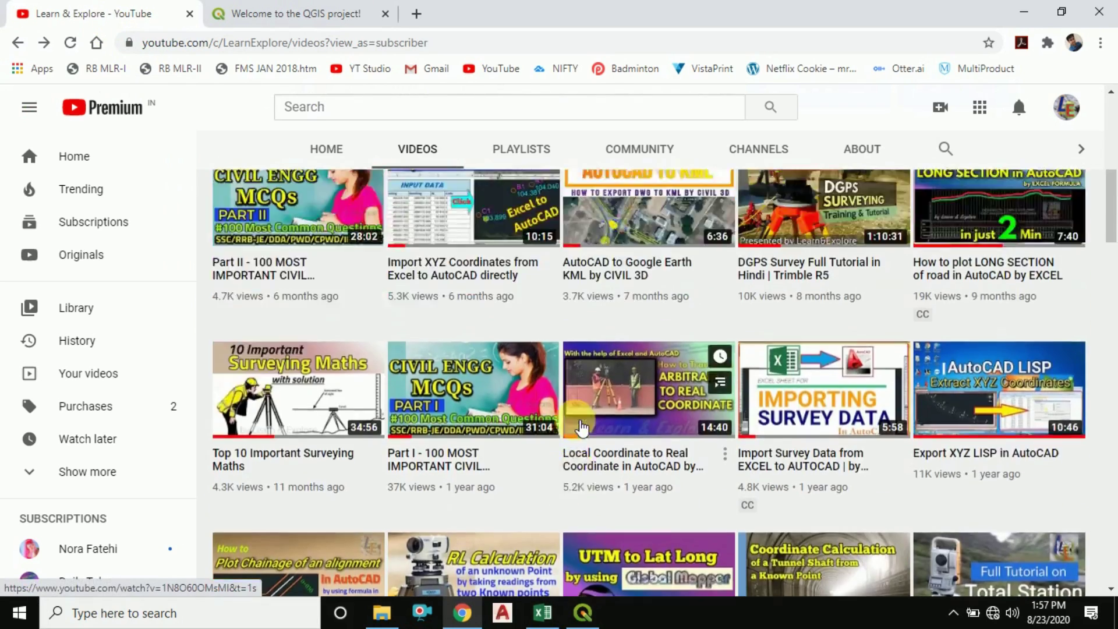
scroll(582, 429, "up", 6)
scroll(574, 422, "down", 3)
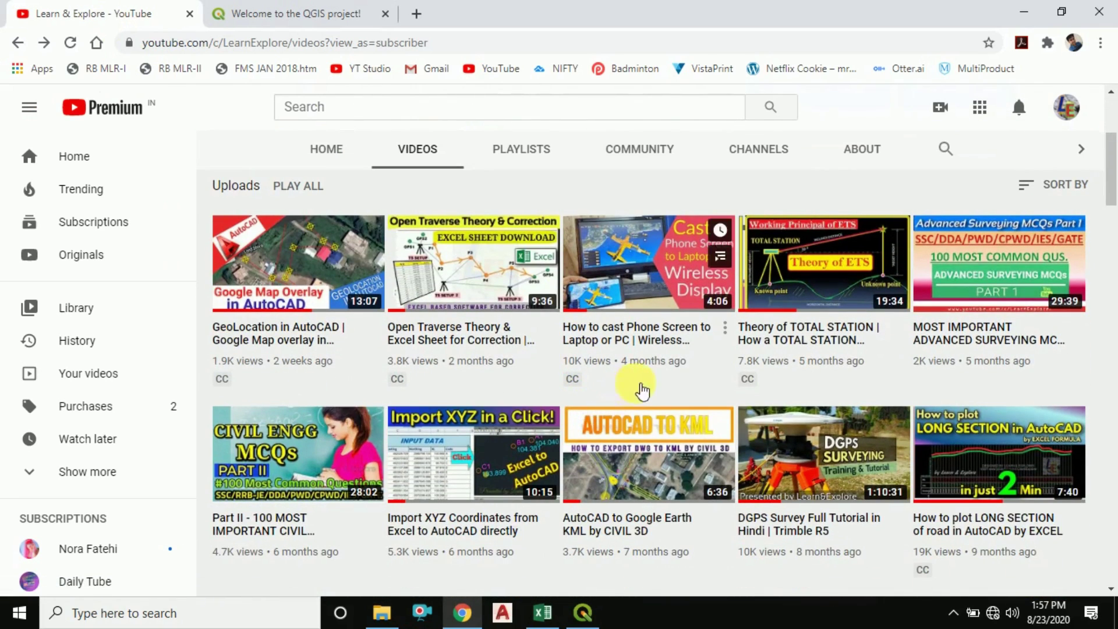
scroll(641, 389, "up", 4)
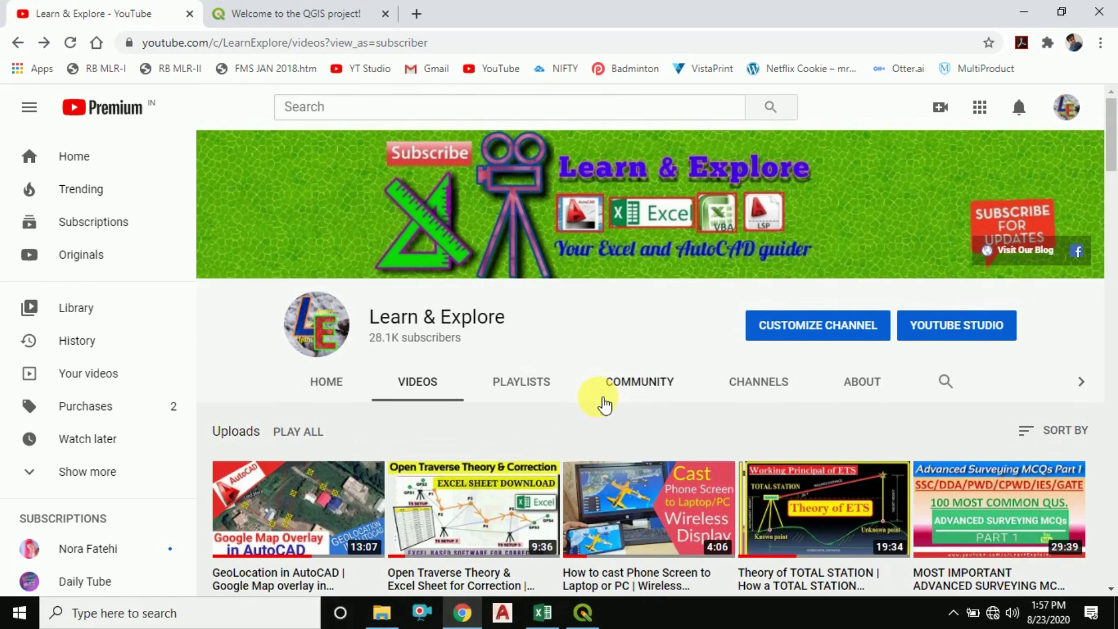
scroll(602, 404, "down", 1)
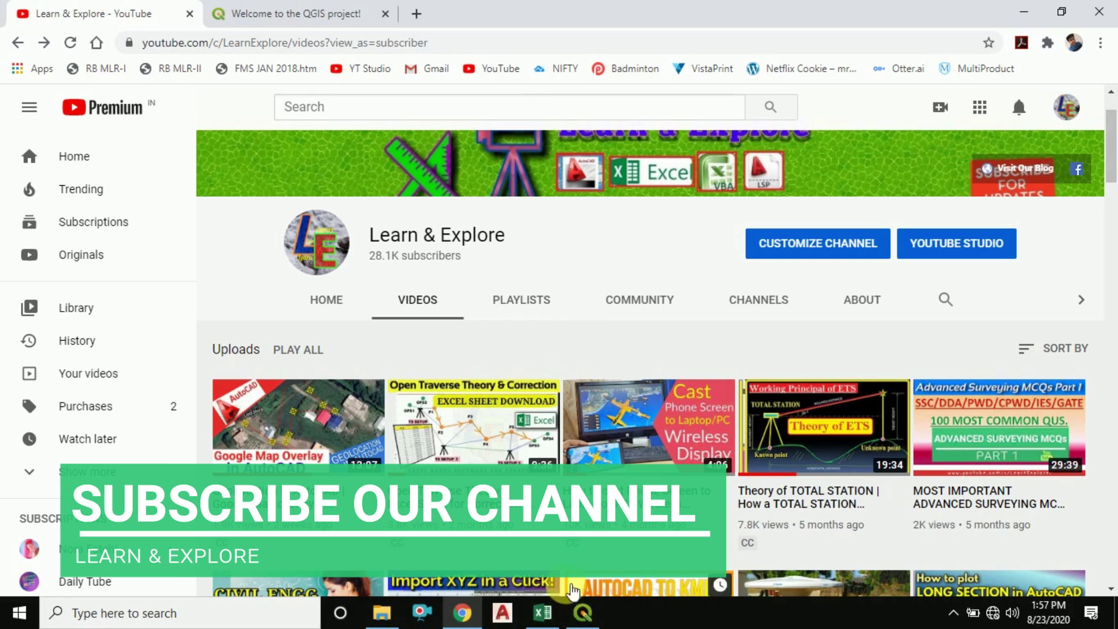
Bring TKB Data to the front and start selecting the table from the Point ID, Easting and Northing headers.
left_click(543, 615)
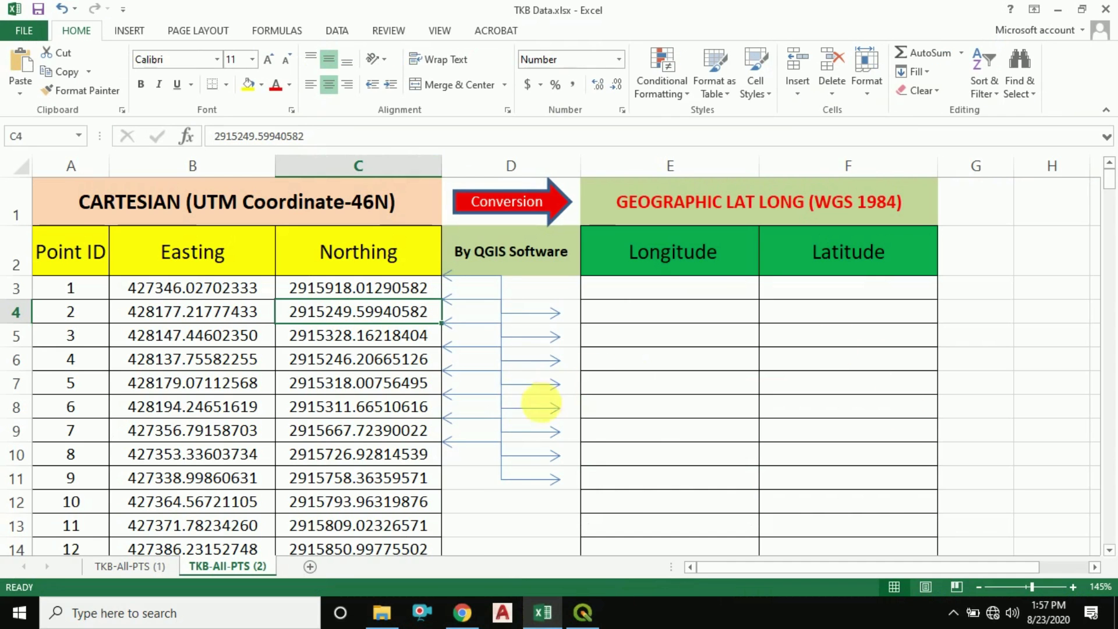
left_click(367, 409)
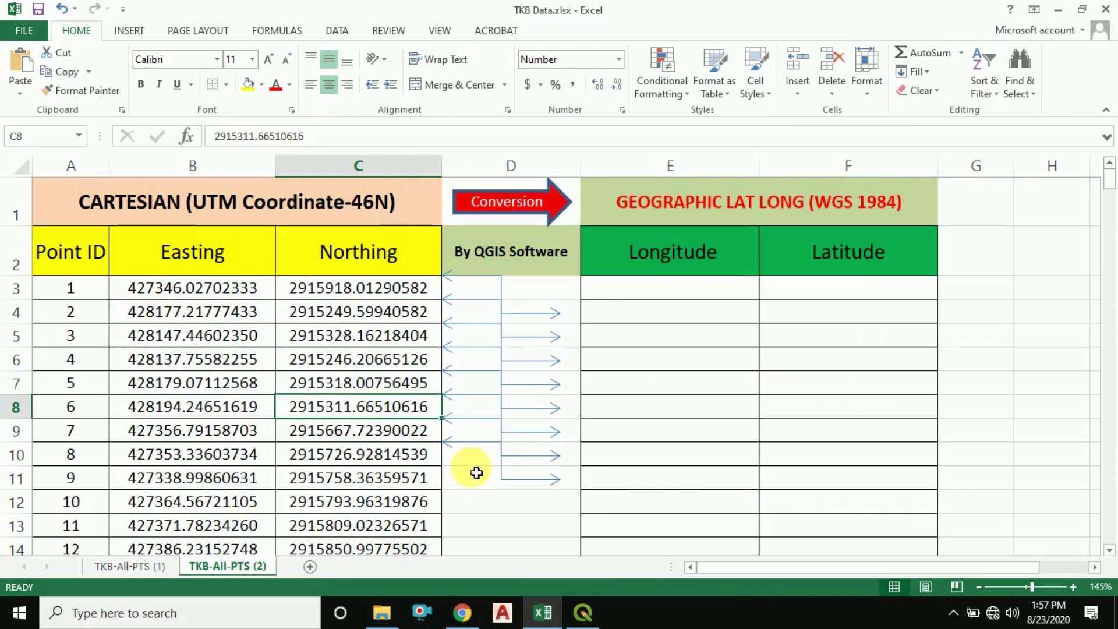
mouse_move(99, 267)
left_mouse_down()
mouse_move(274, 386)
mouse_move(362, 499)
left_mouse_up()
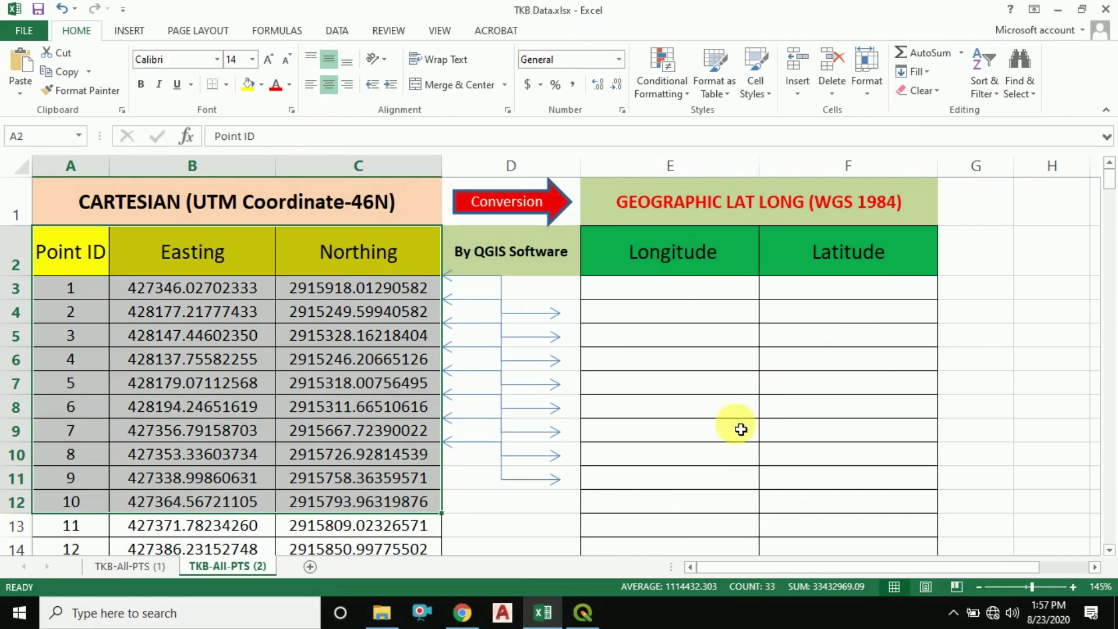
left_click(309, 358)
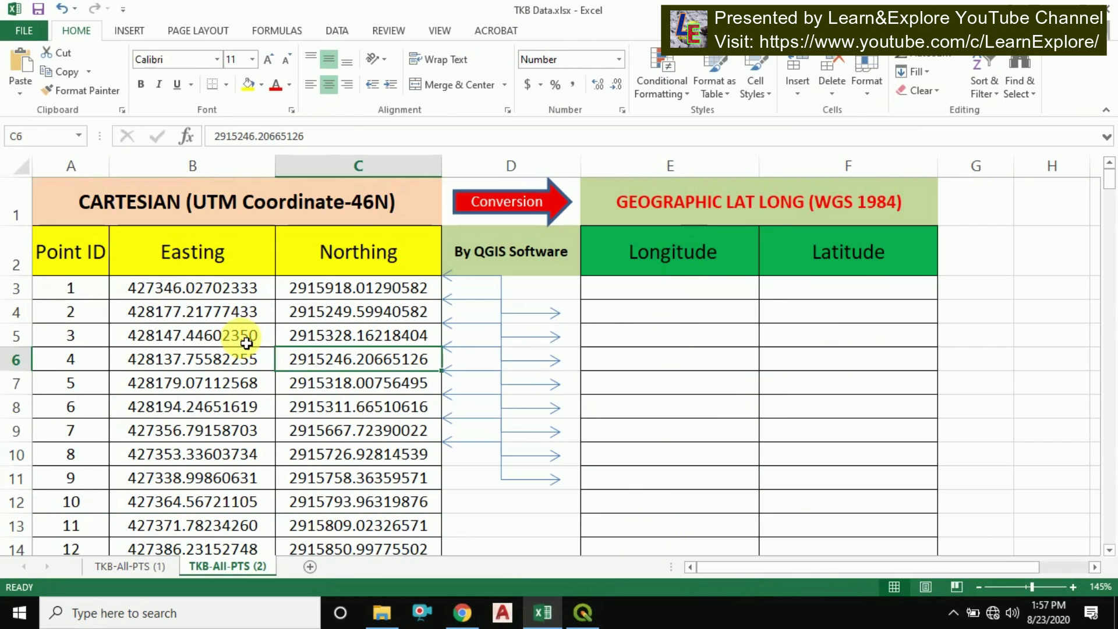
mouse_move(76, 263)
left_mouse_down()
mouse_move(395, 357)
mouse_move(335, 382)
left_mouse_up()
left_click(93, 267)
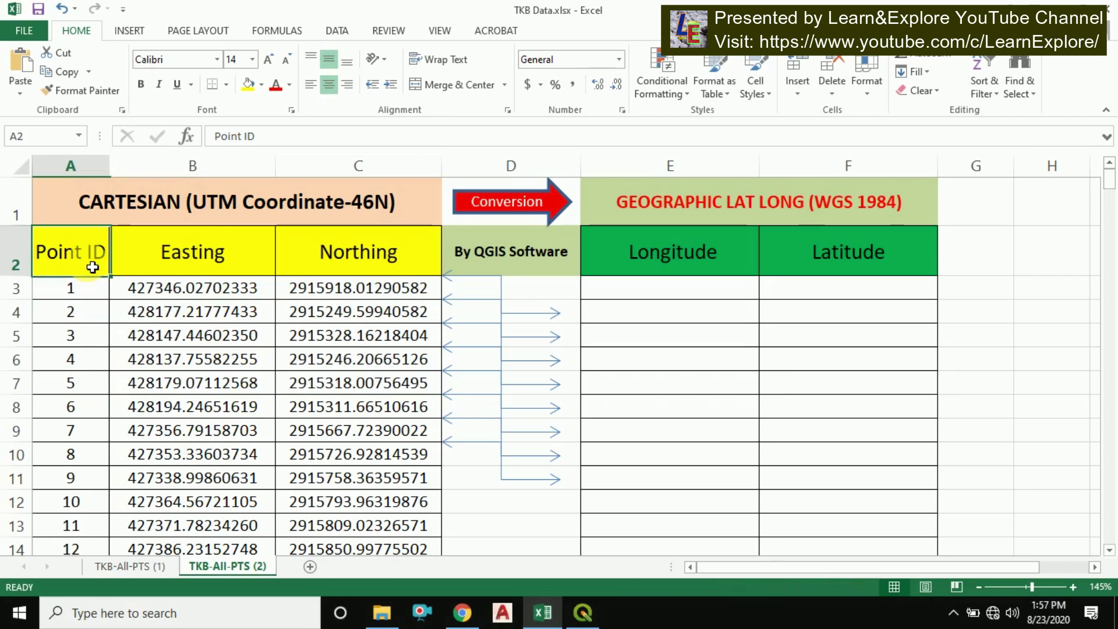
left_click(251, 263)
left_click(351, 253)
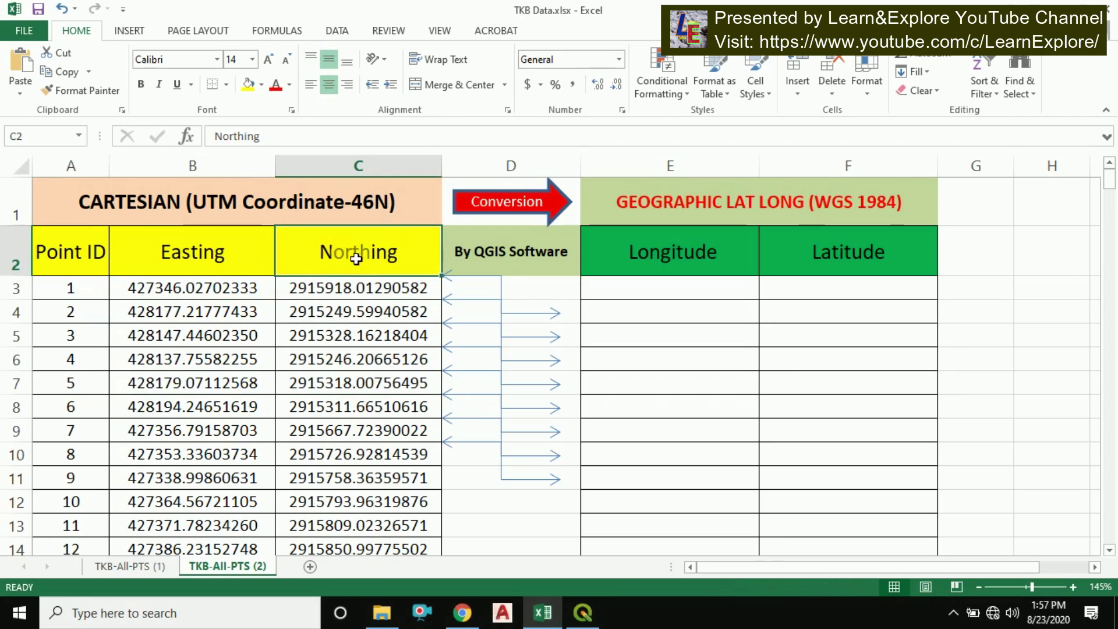
left_click_drag(90, 252, 337, 407)
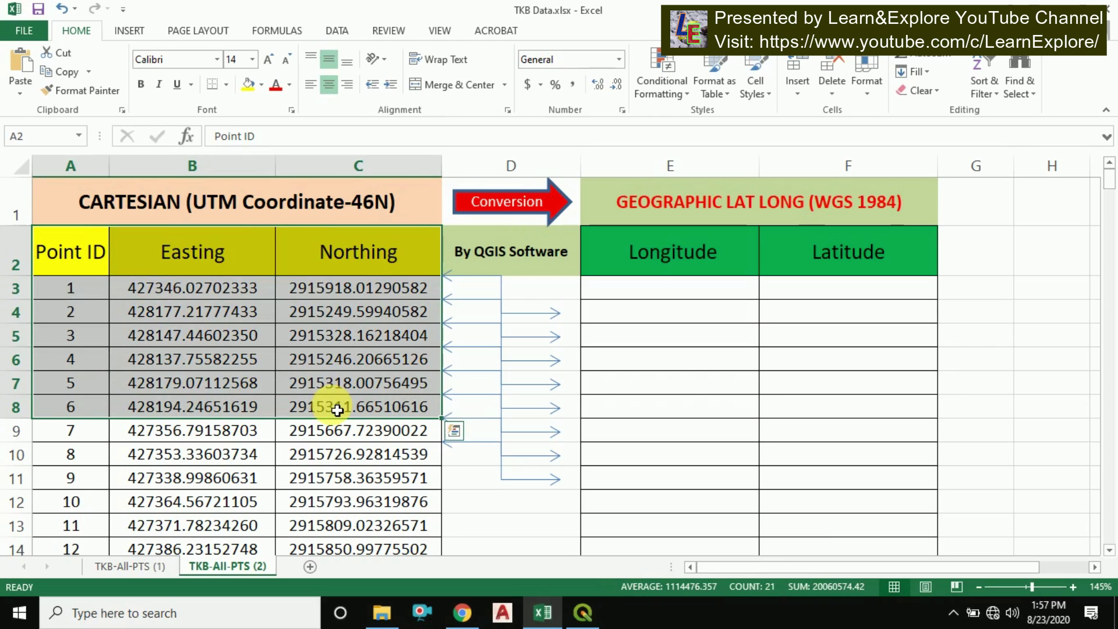
Extend the selection down to row 272 and copy the Point ID, Easting and Northing data.
key("ctrl+shift+Down")
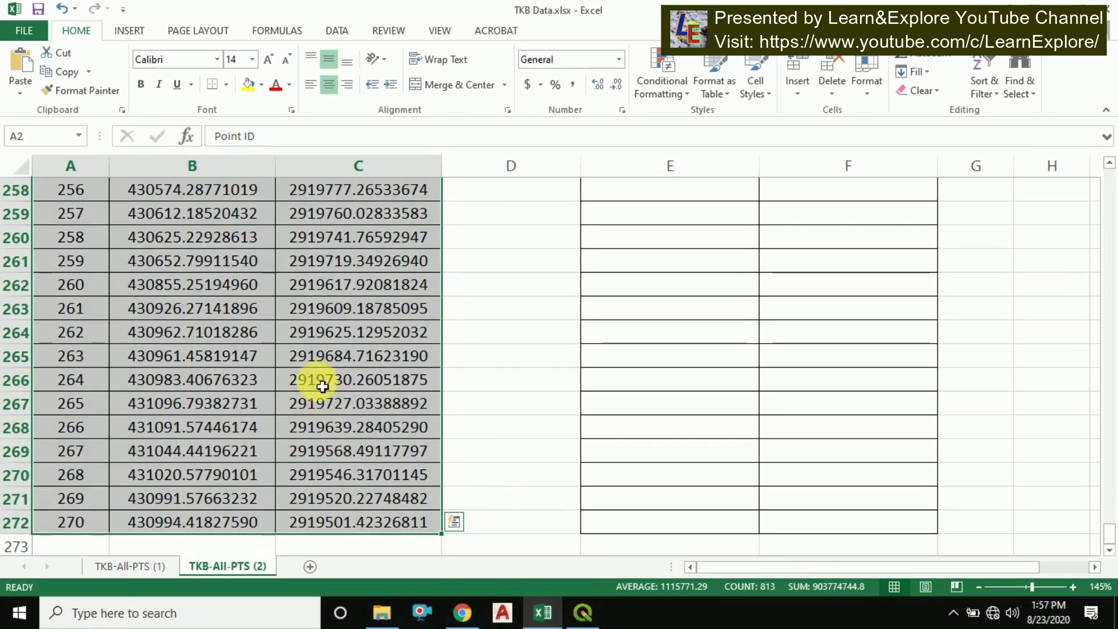
scroll(291, 361, "up", 7)
right_click(290, 287)
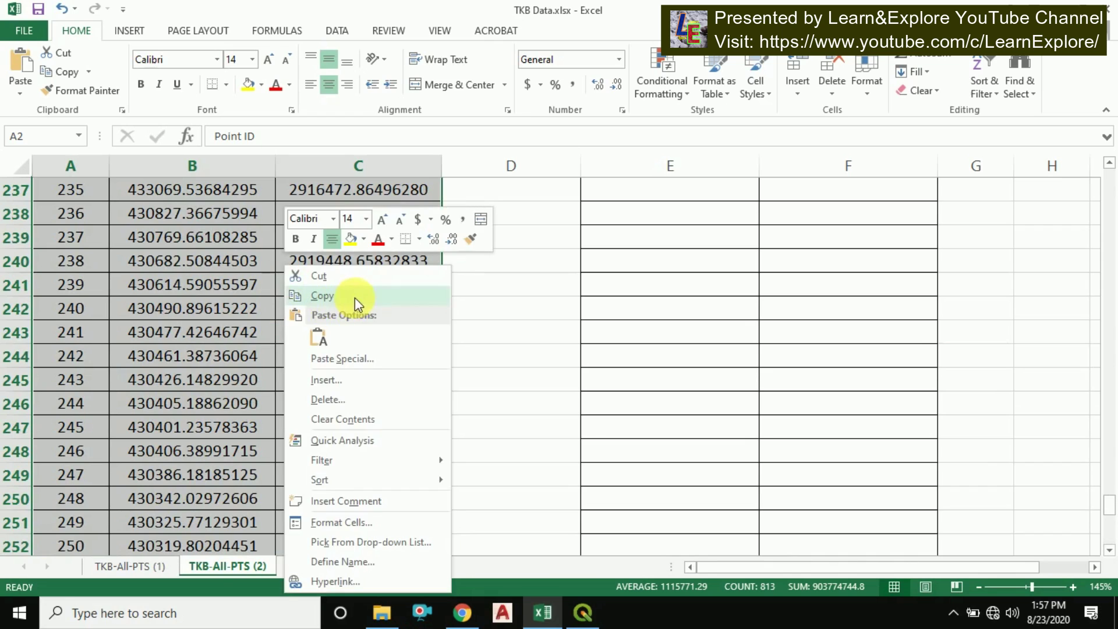
left_click(323, 295)
scroll(291, 361, "up", 20)
left_click(18, 616)
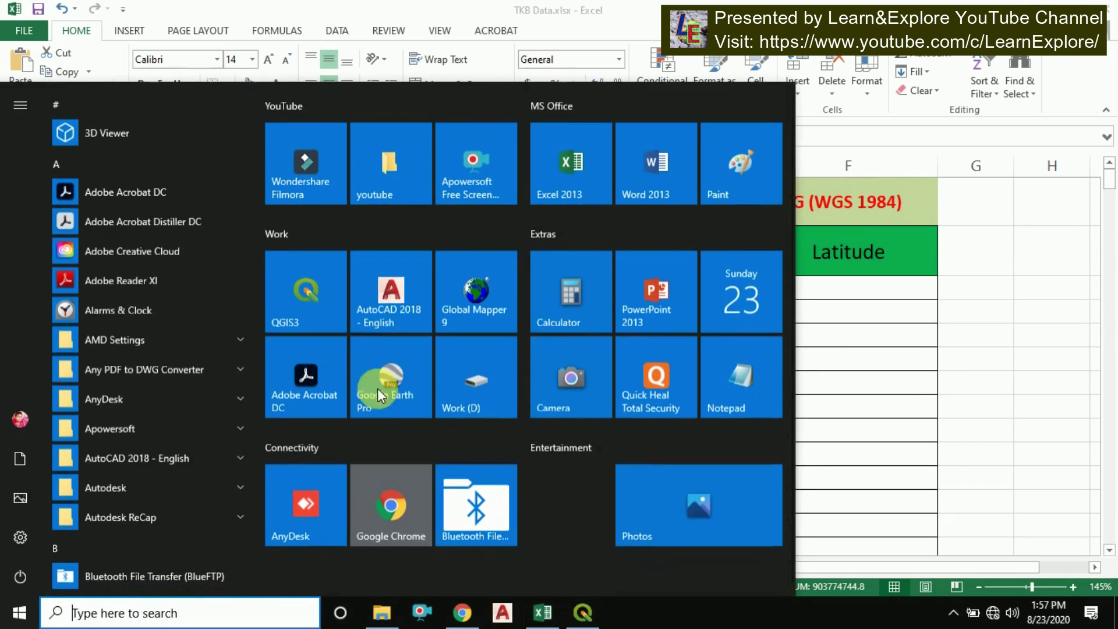
Launch Notepad and paste the copied point table into the empty note.
left_click(728, 384)
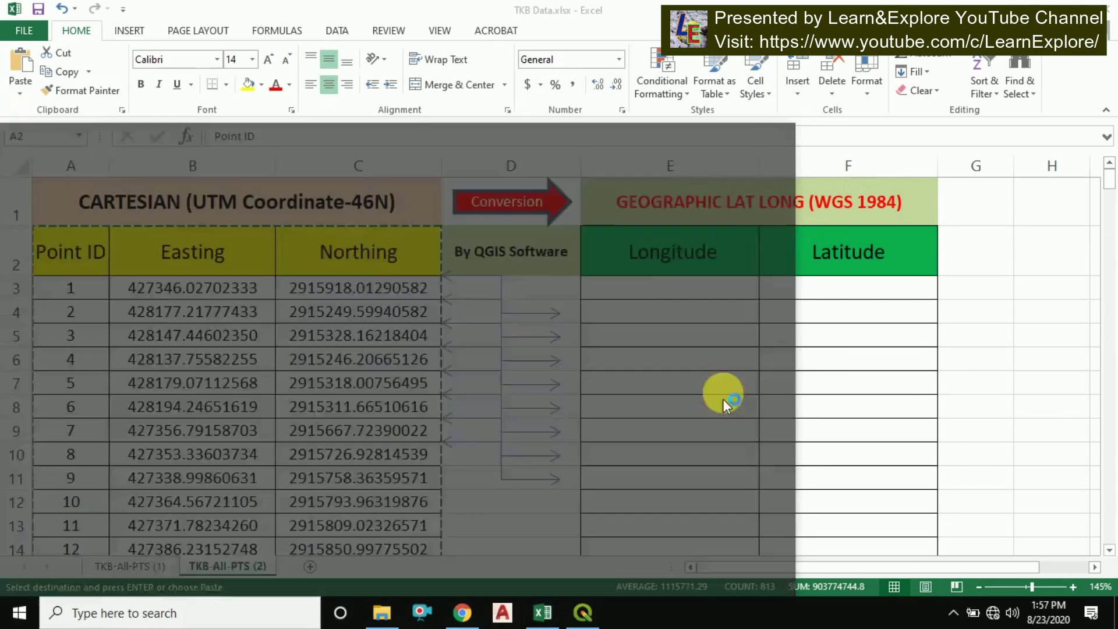
left_click_drag(829, 325, 431, 60)
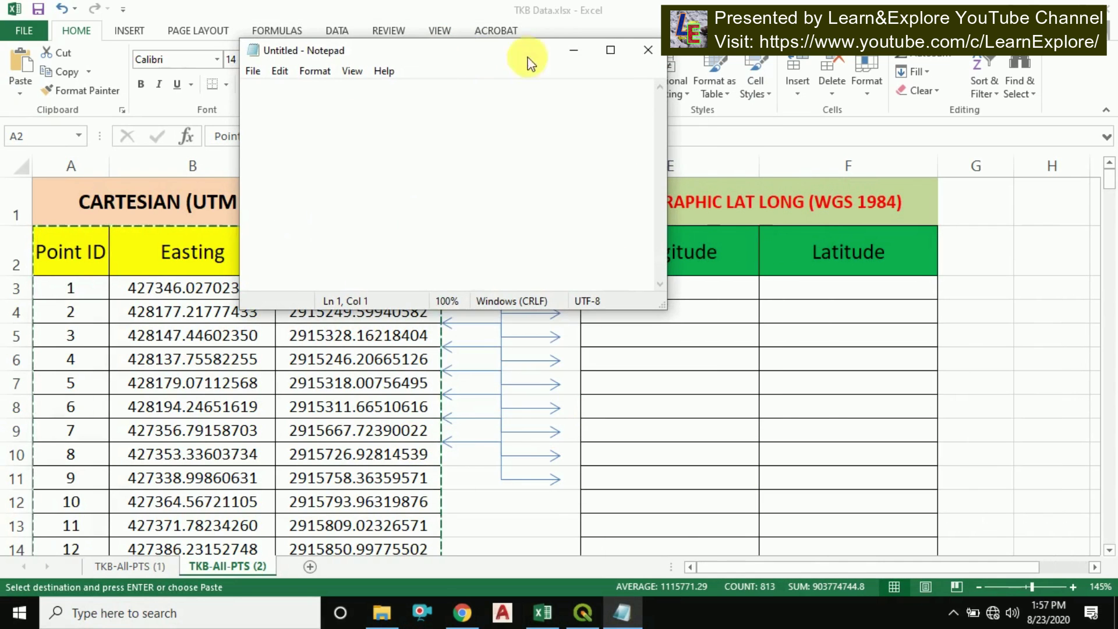
right_click(336, 118)
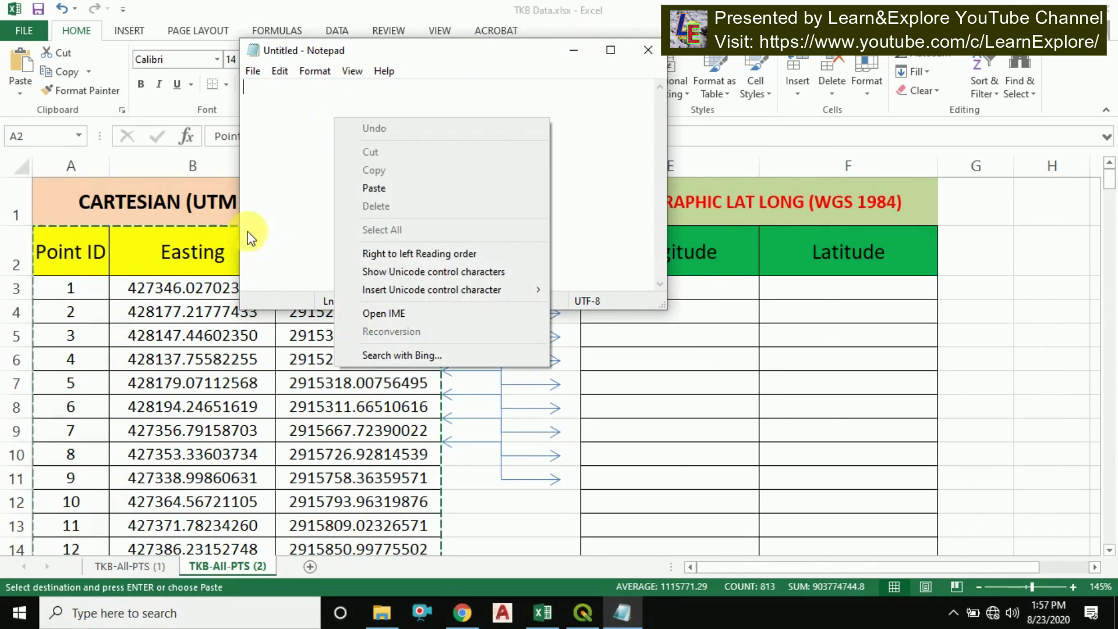
left_click(361, 185)
scroll(303, 209, "up", 12)
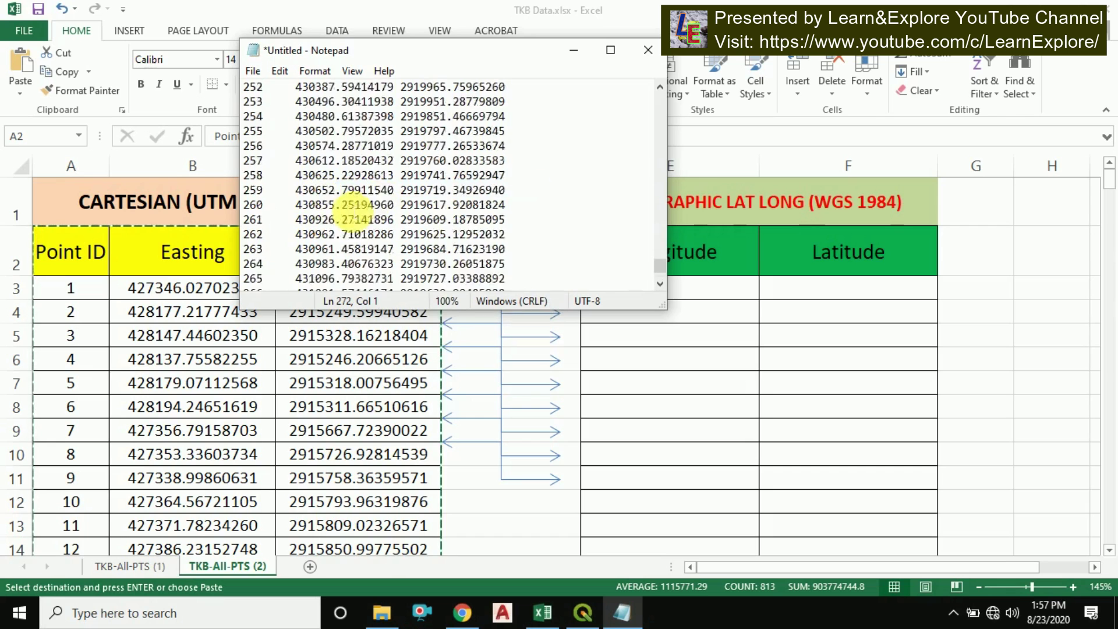
Save the note as Data Imput.csv in the #59 UTM to Lat Long by QGIS folder.
left_click(252, 71)
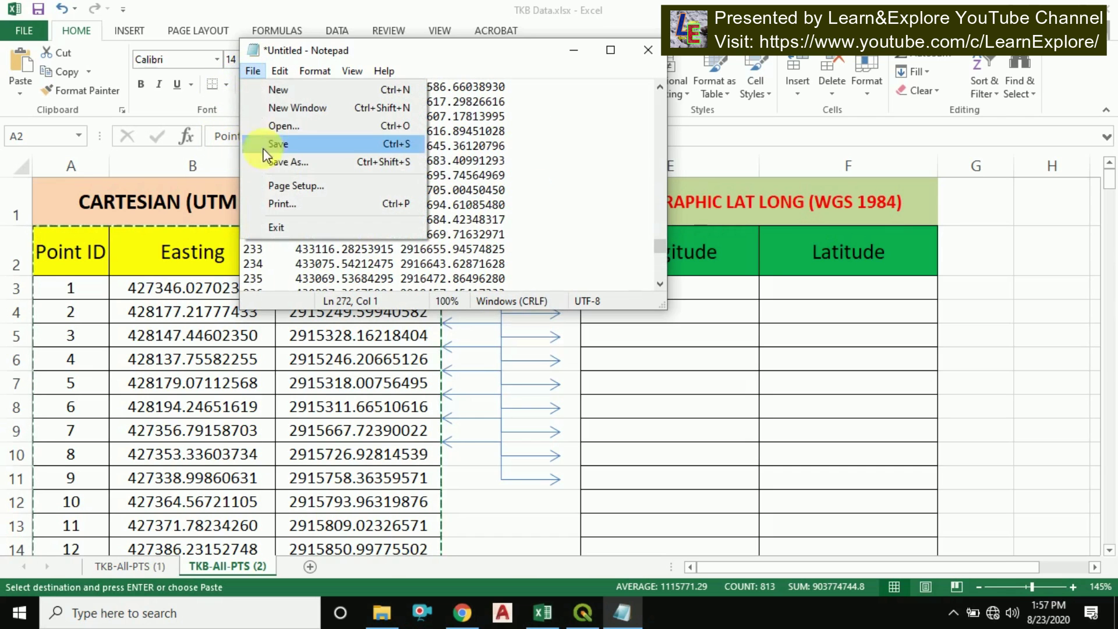
left_click(299, 152)
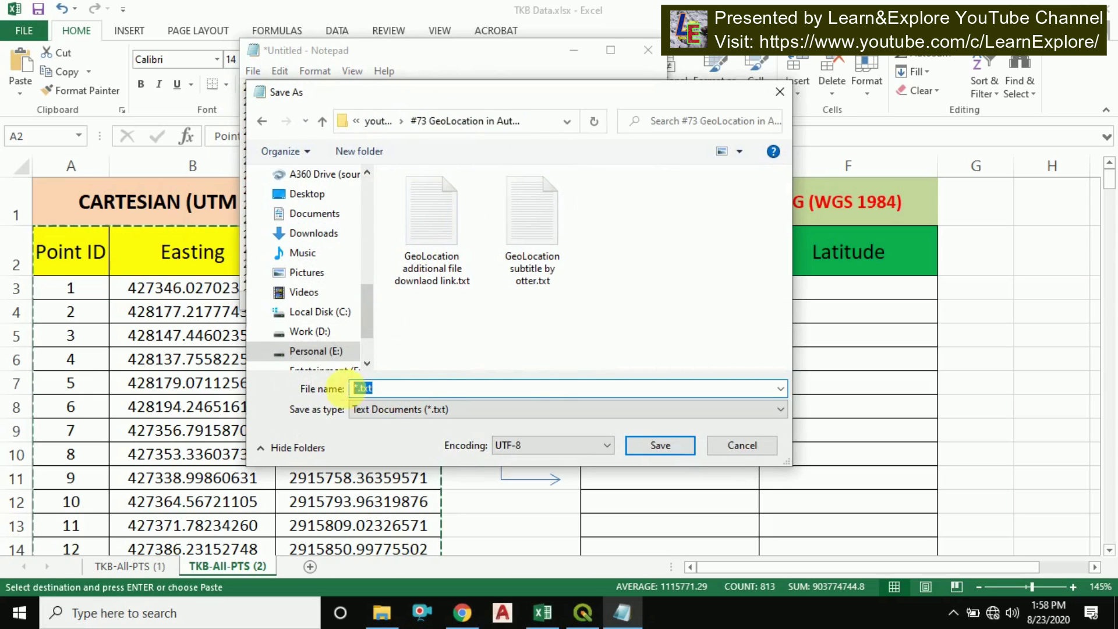
key("ctrl+v")
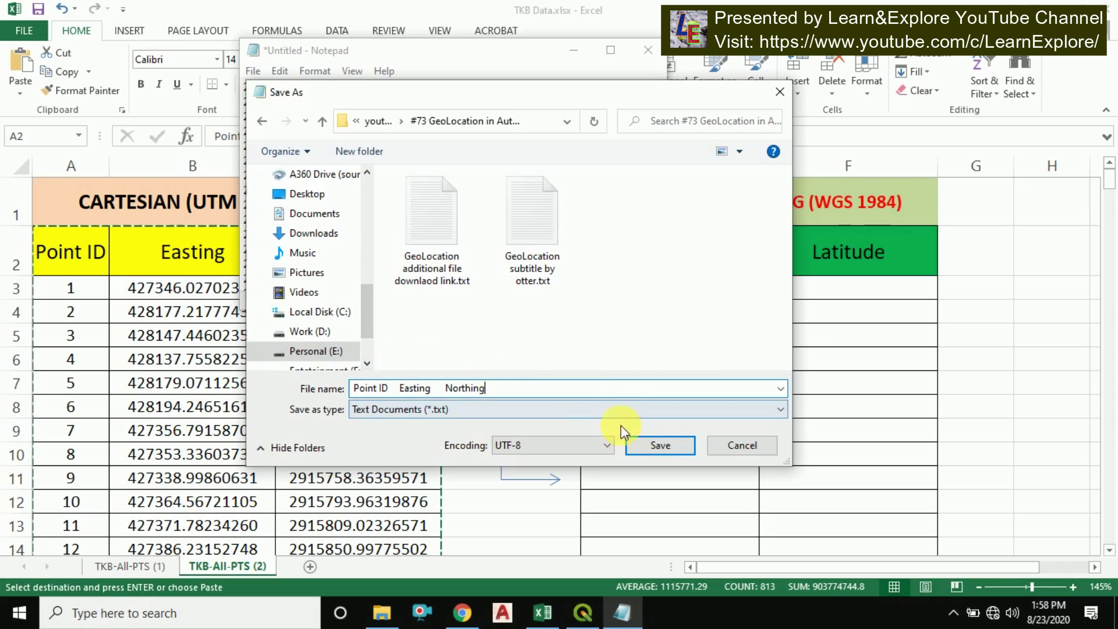
key("Return")
double_click(493, 314)
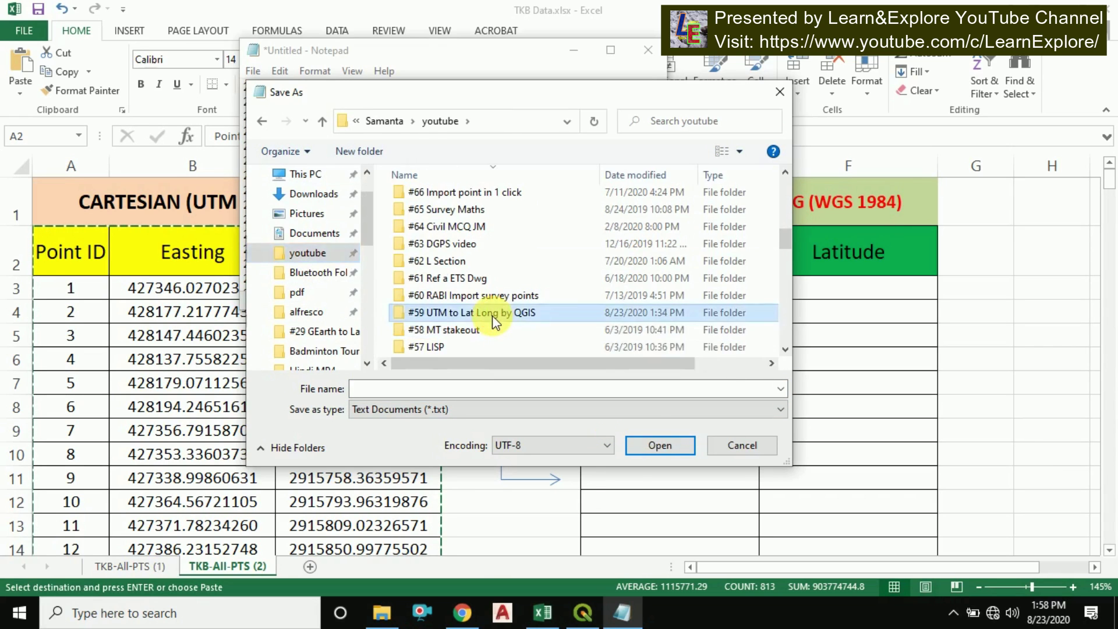
left_click(435, 389)
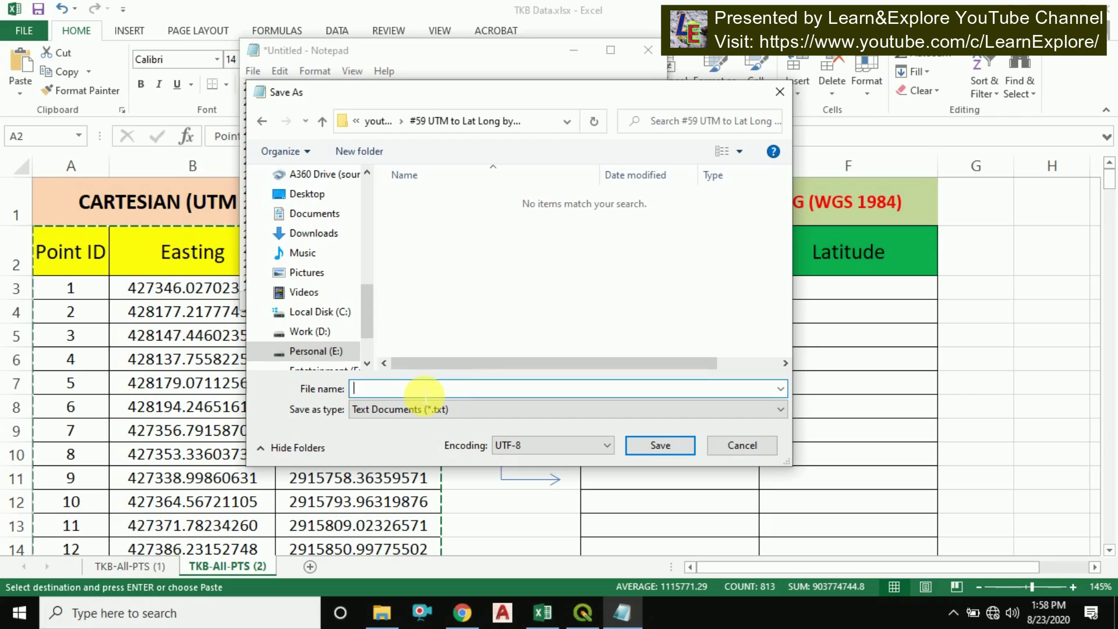
type("Data")
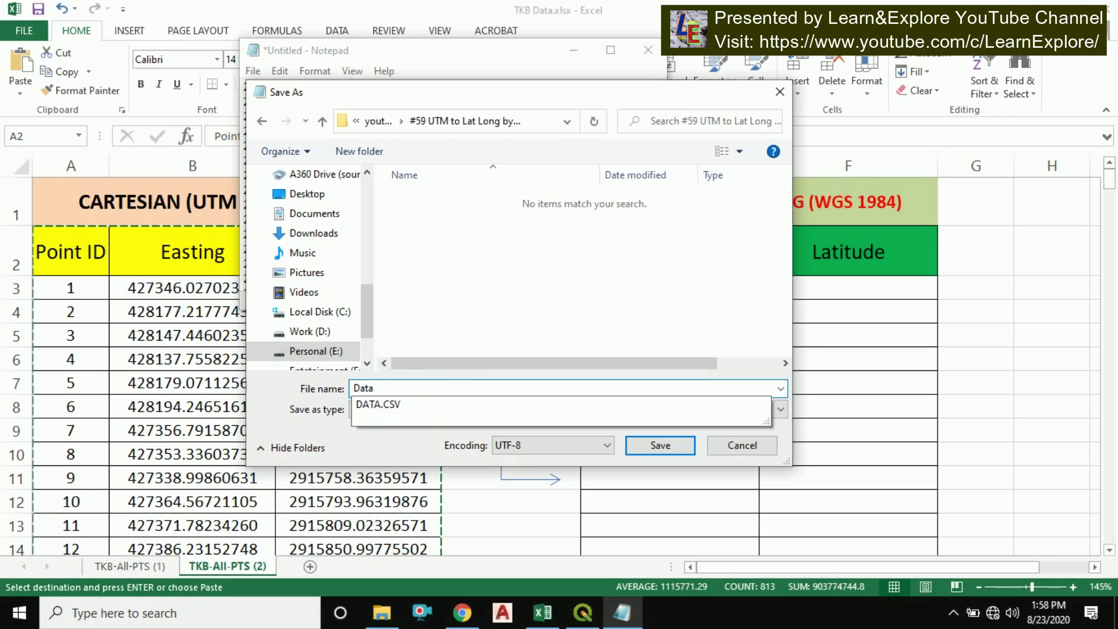
left_click(424, 396)
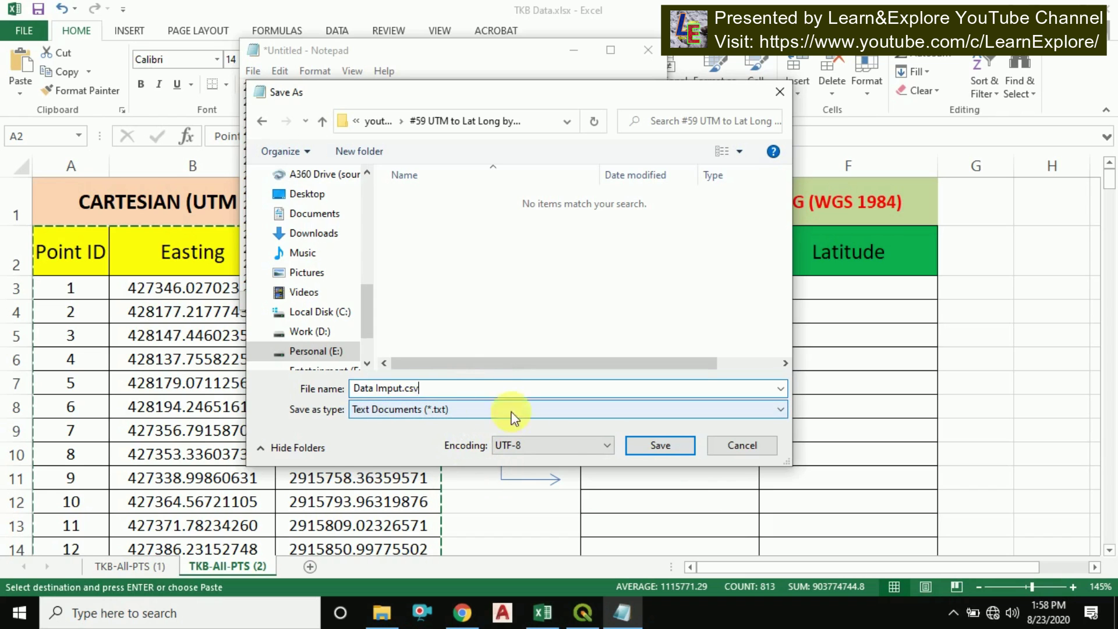
left_click(660, 446)
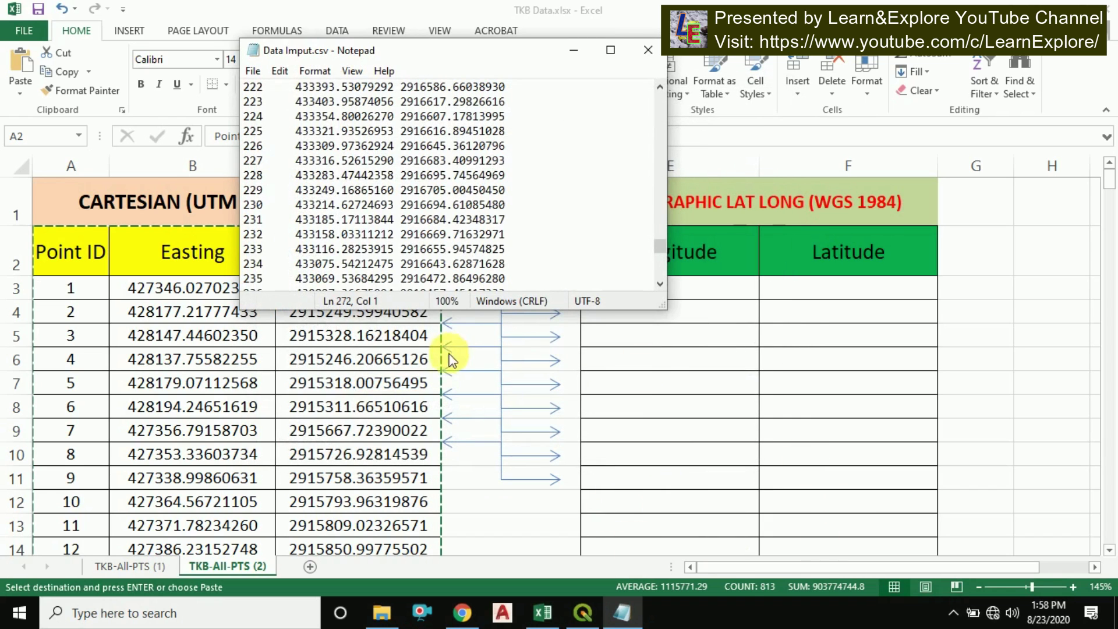
Close Notepad, switch to QGIS and create a new empty project via Project > New.
left_click(649, 50)
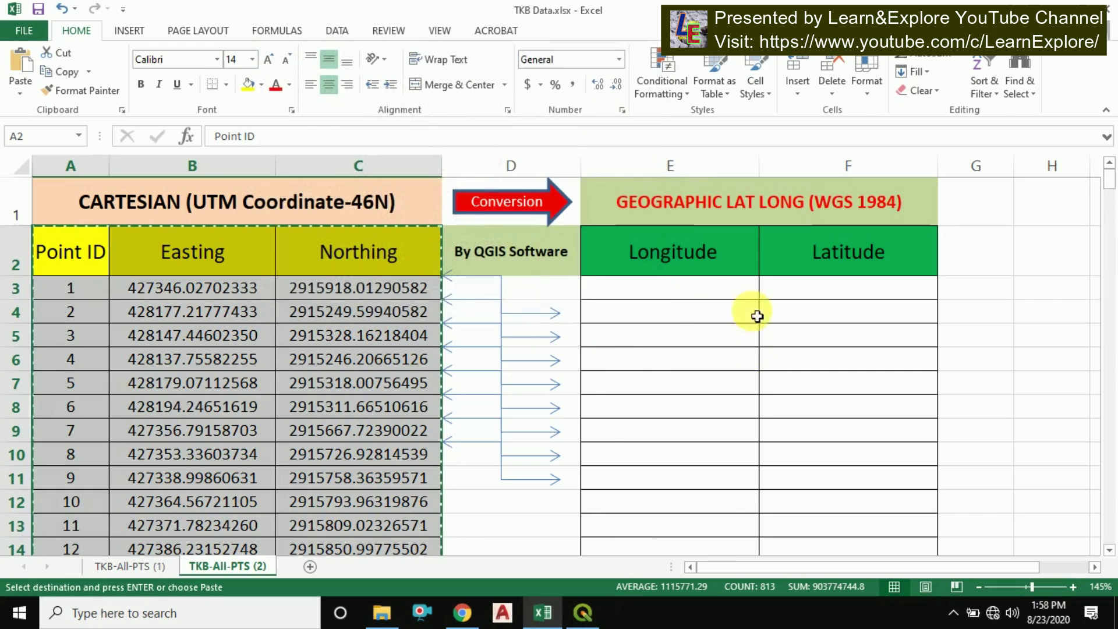
left_click(583, 612)
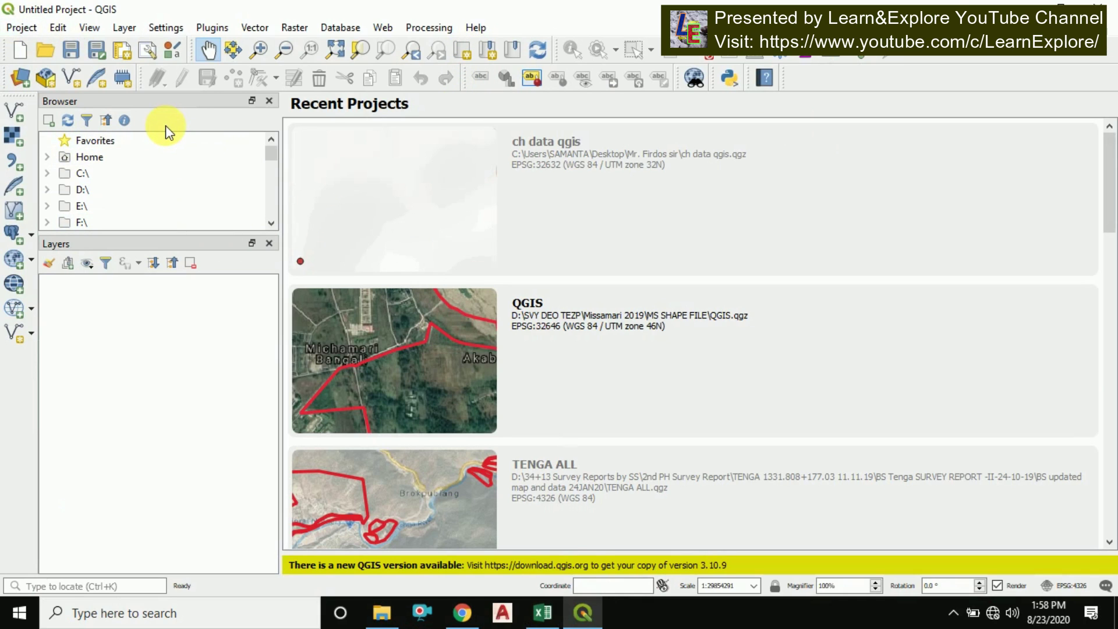
left_click(20, 28)
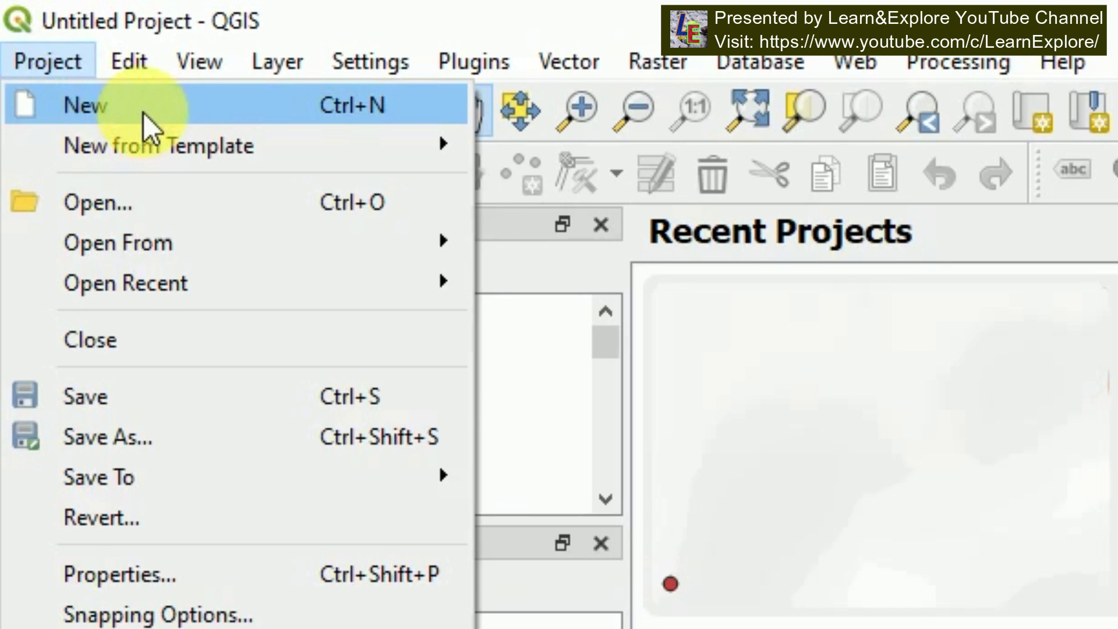
left_click(145, 113)
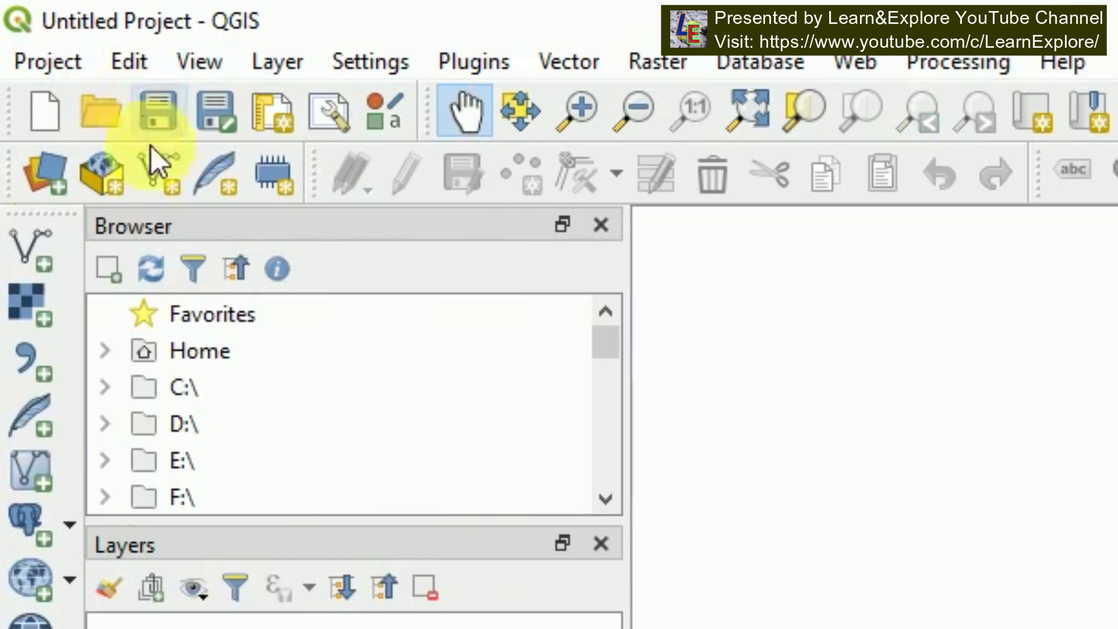
Start a delimited text layer import and choose Data Imput.csv from the #59 UTM to Lat Long by QGIS folder.
left_click(35, 372)
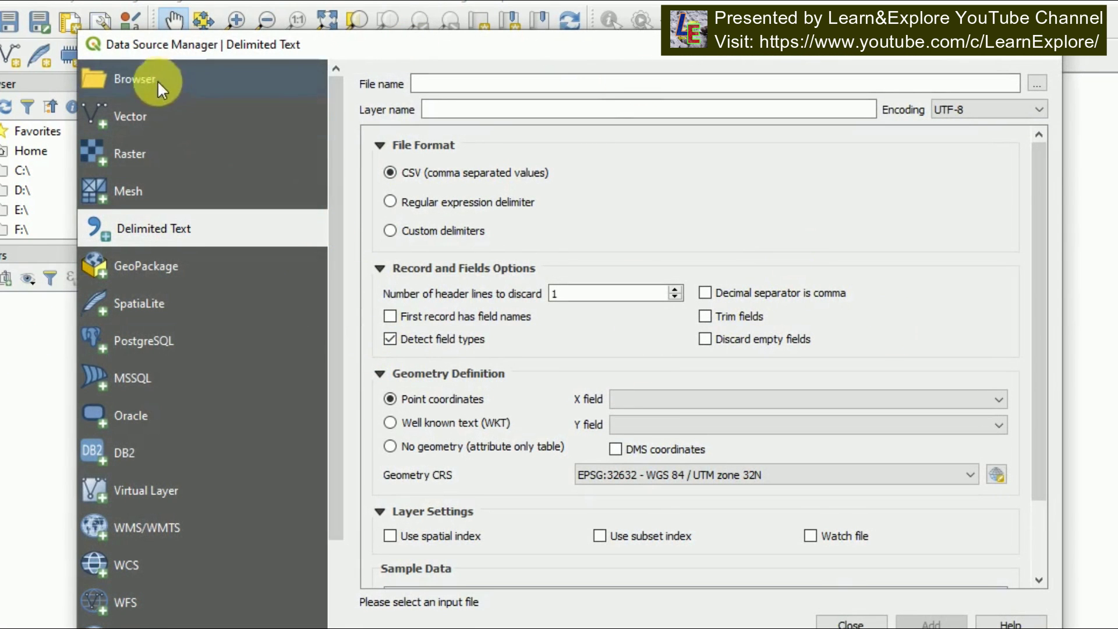
left_click_drag(438, 53, 416, 44)
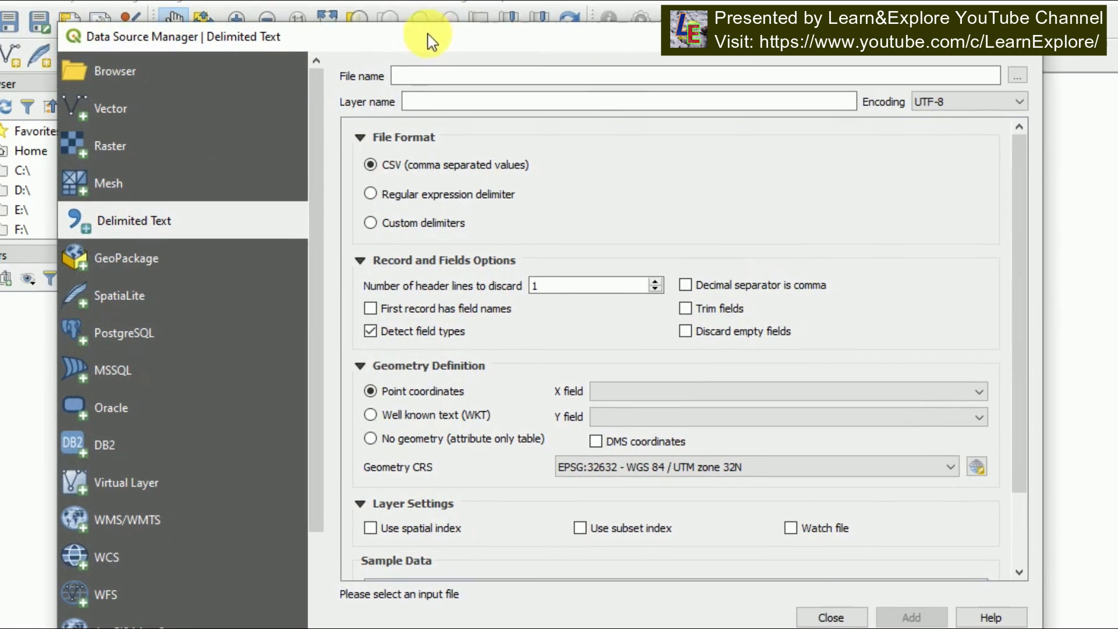
left_click(1016, 75)
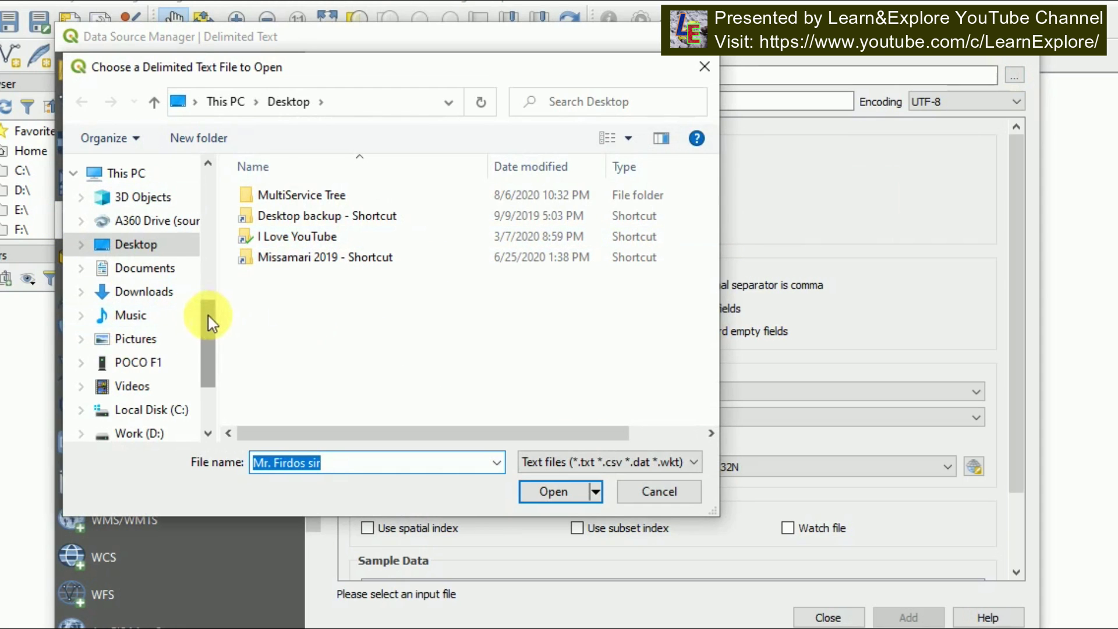
left_click_drag(211, 317, 198, 184)
left_click(160, 242)
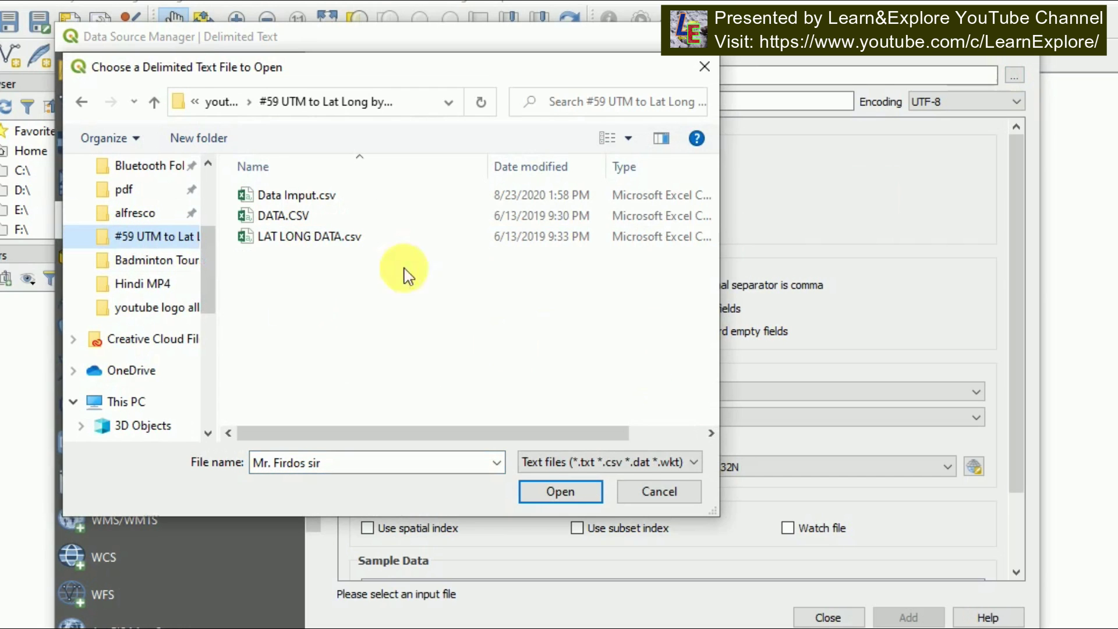
left_click(332, 195)
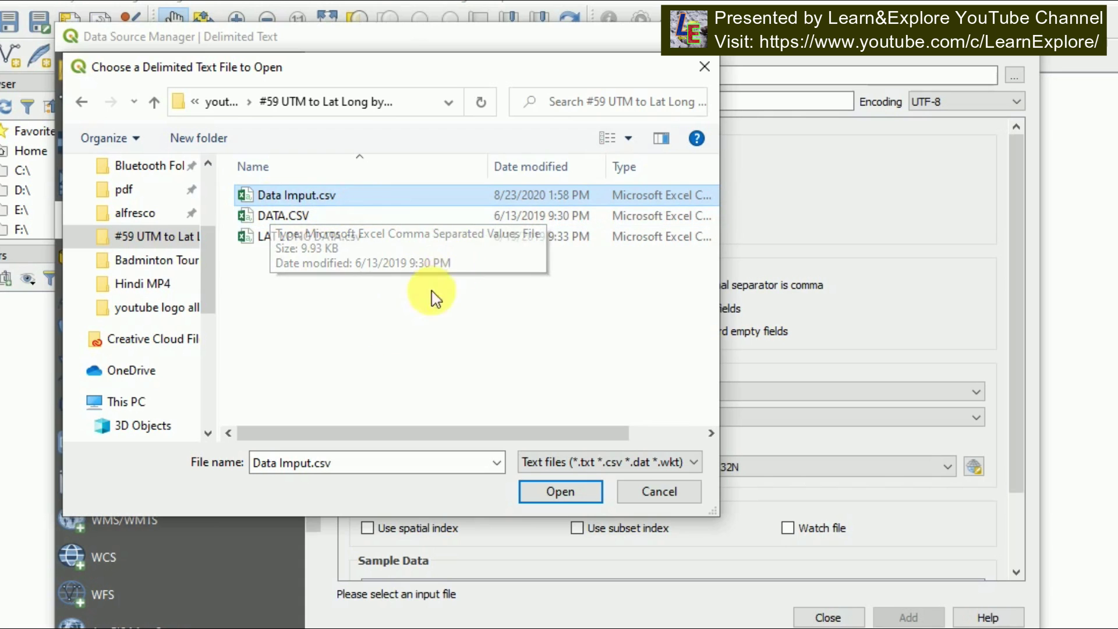
left_click(561, 492)
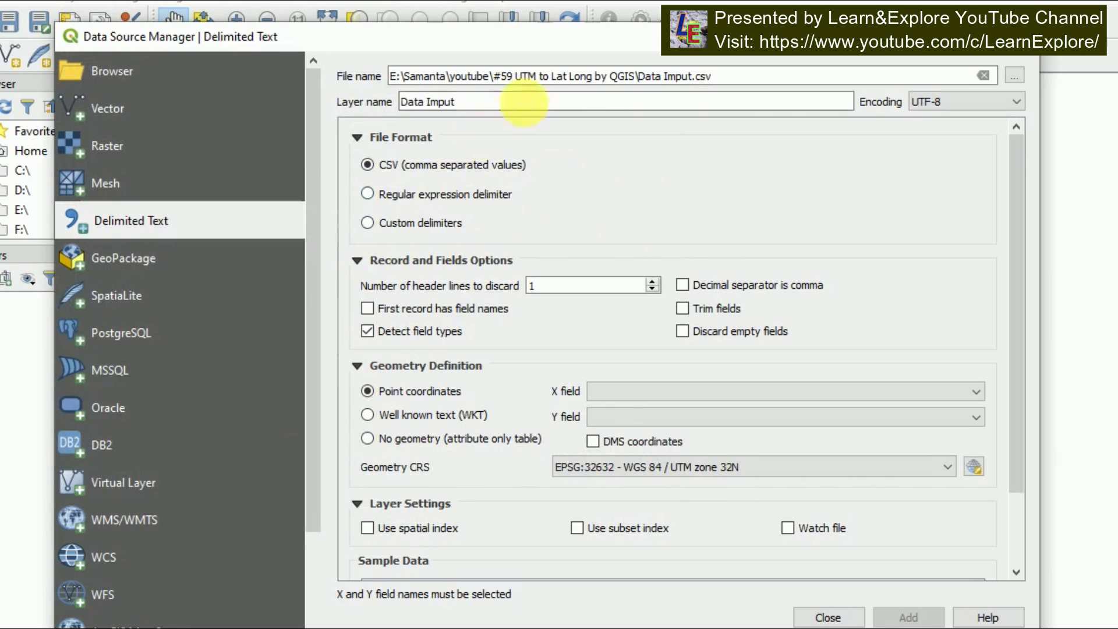
Change the Data Imput import's file format from CSV to Regular expression delimiter.
left_click_drag(638, 36, 624, 14)
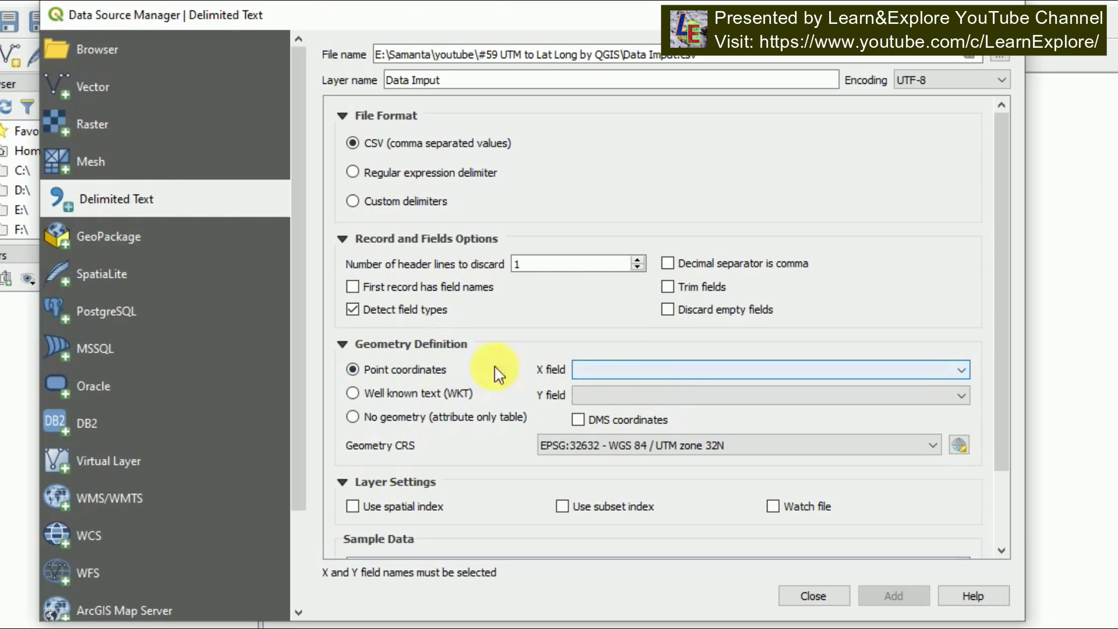
scroll(513, 417, "down", 3)
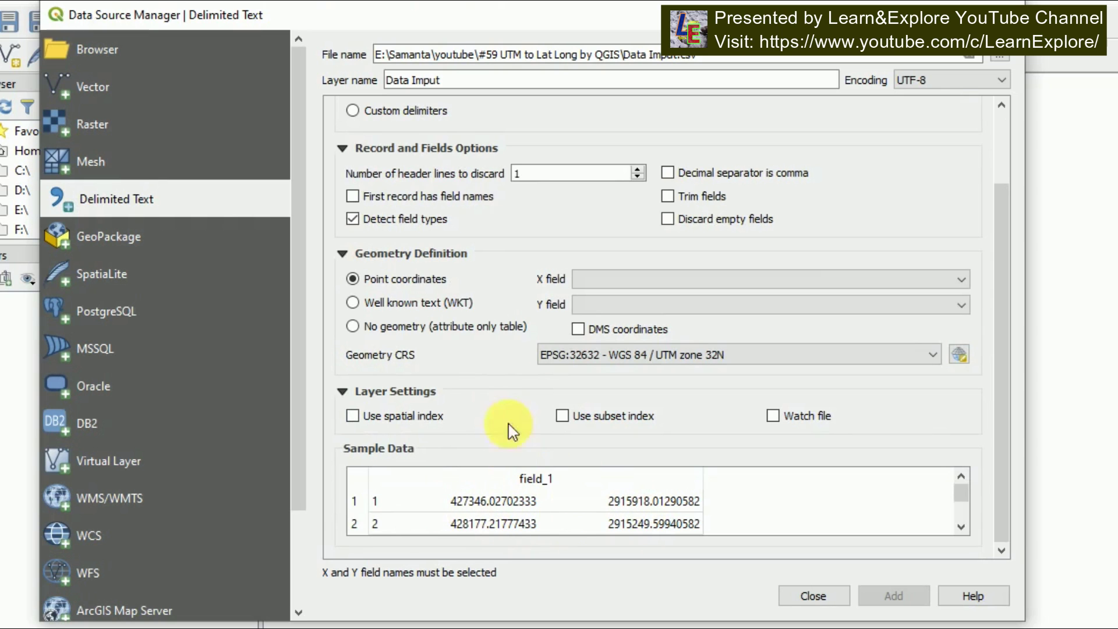
scroll(586, 308, "up", 3)
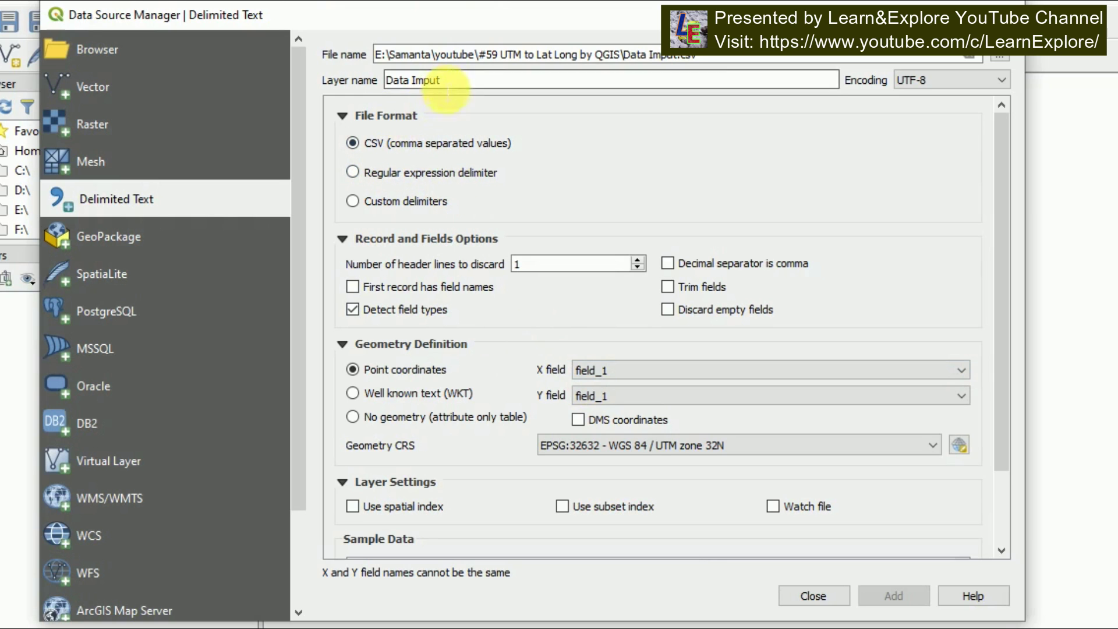
scroll(489, 233, "down", 3)
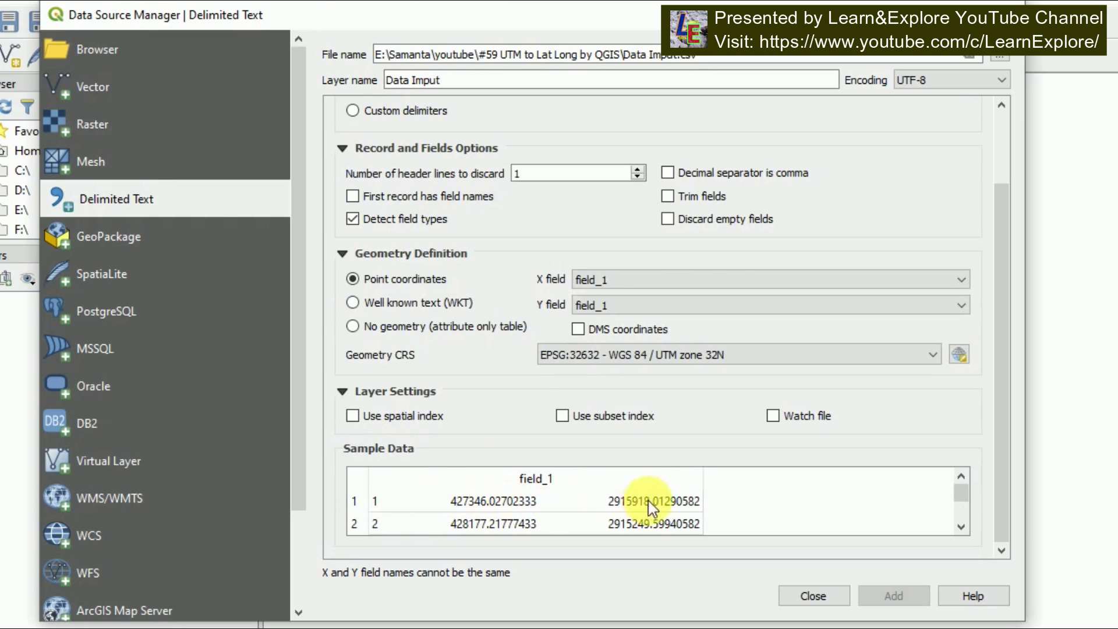
scroll(471, 434, "up", 2)
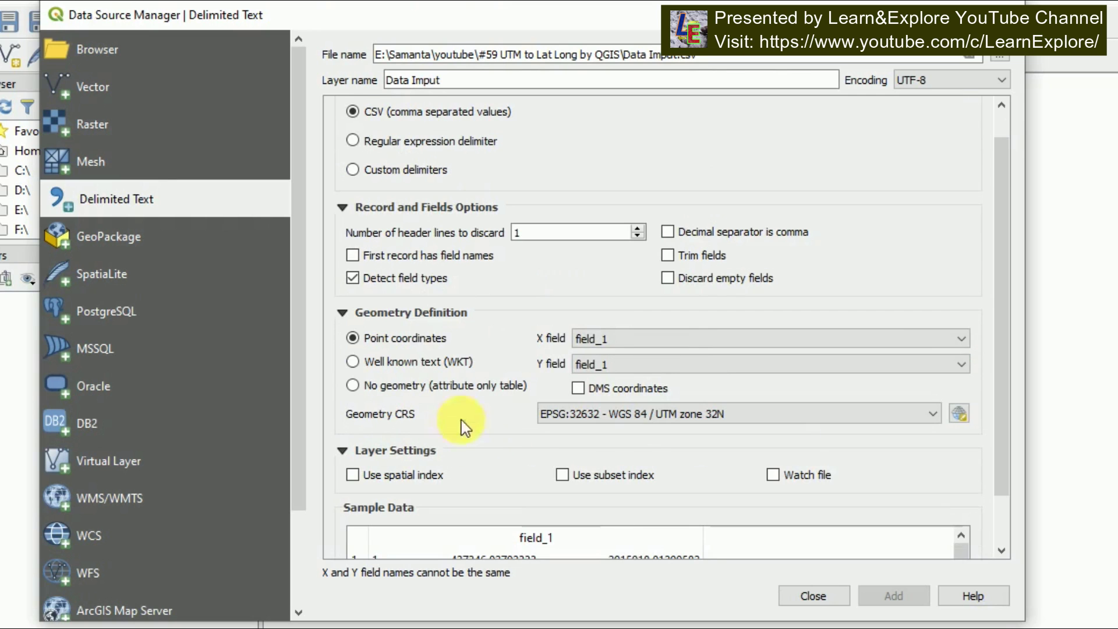
left_click(362, 142)
scroll(515, 301, "down", 2)
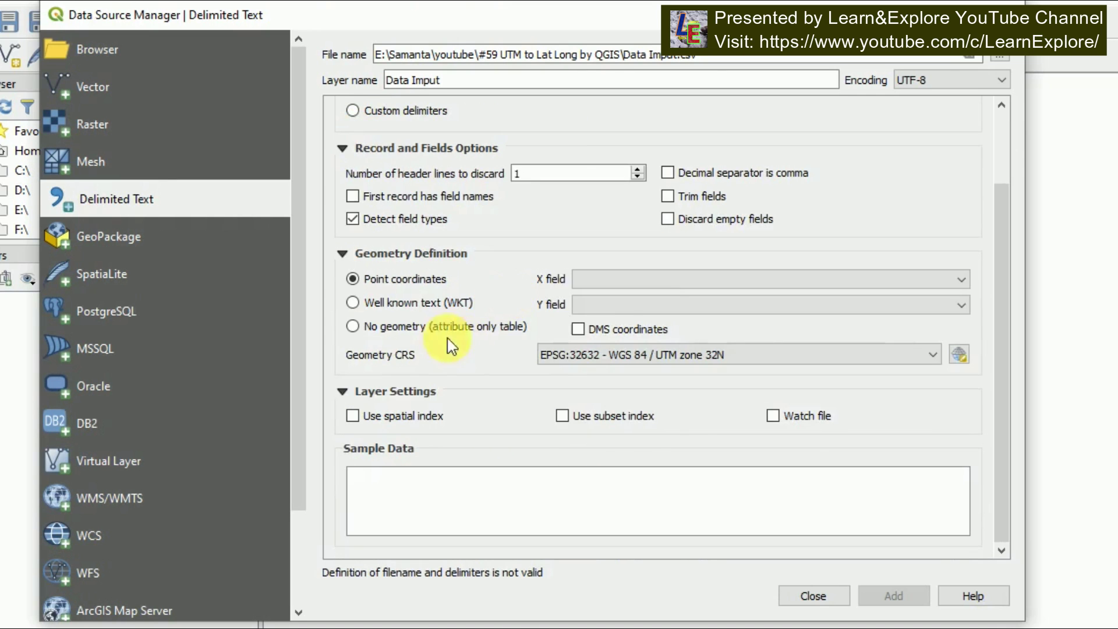
scroll(451, 347, "up", 3)
Use custom Comma delimiters and discard 1 header line, yielding field_1, field_2 and field_3.
left_click(367, 202)
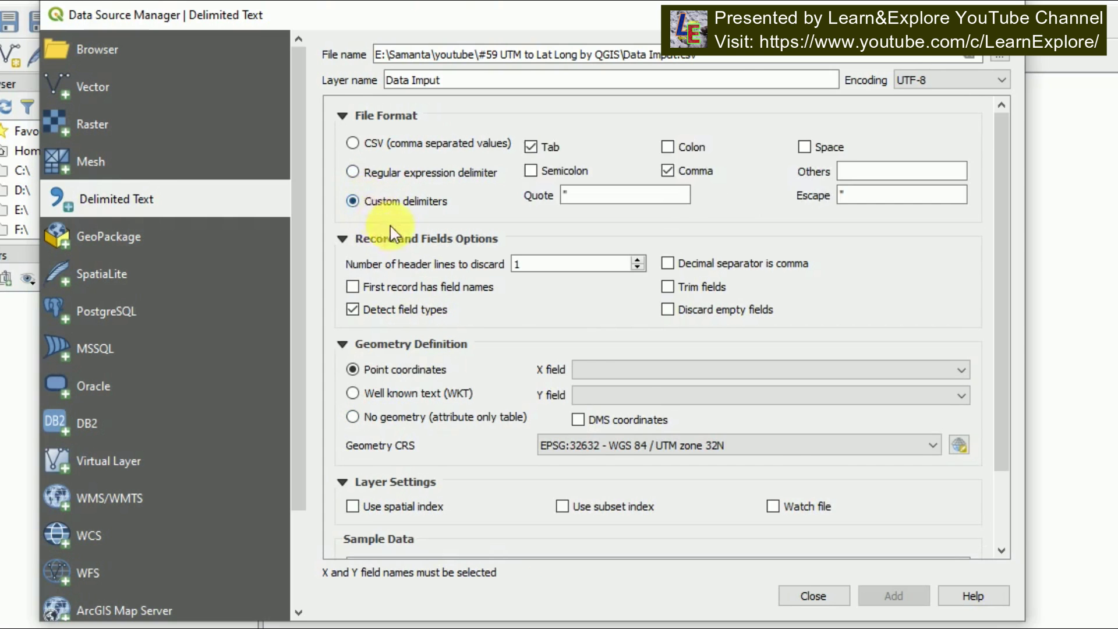
scroll(449, 287, "down", 3)
scroll(487, 519, "up", 2)
scroll(484, 520, "down", 2)
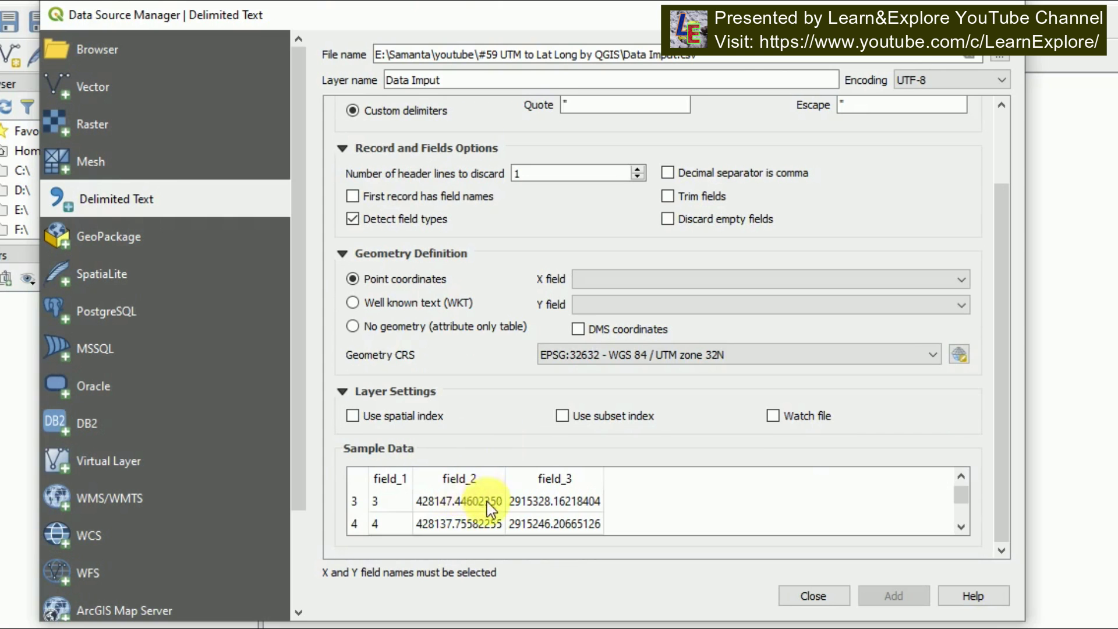
scroll(498, 489, "up", 3)
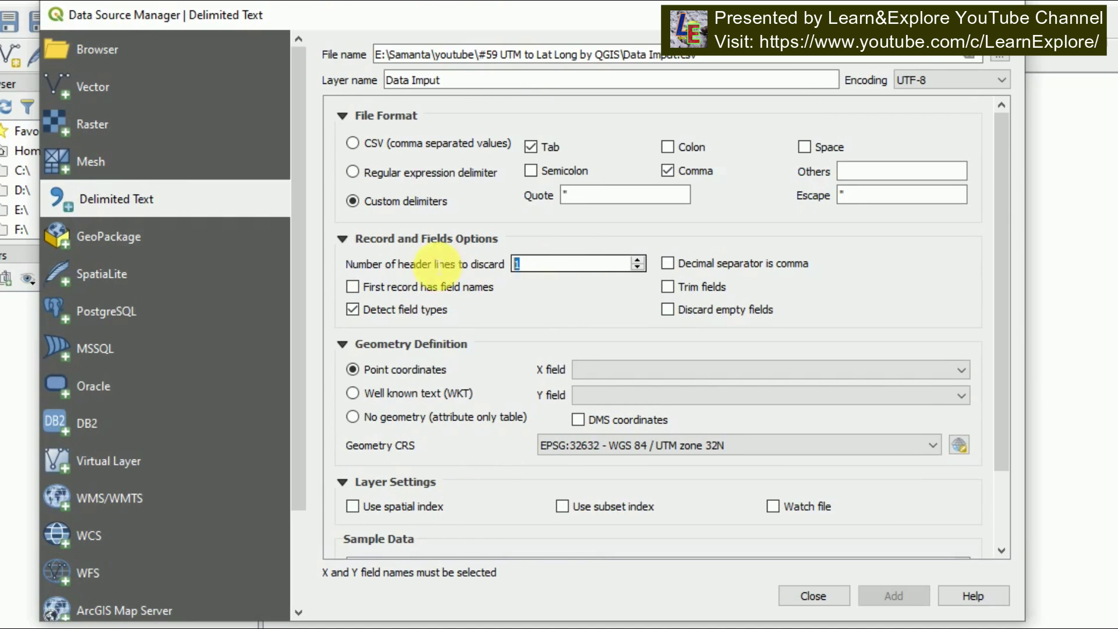
left_click_drag(509, 265, 629, 271)
scroll(478, 326, "down", 3)
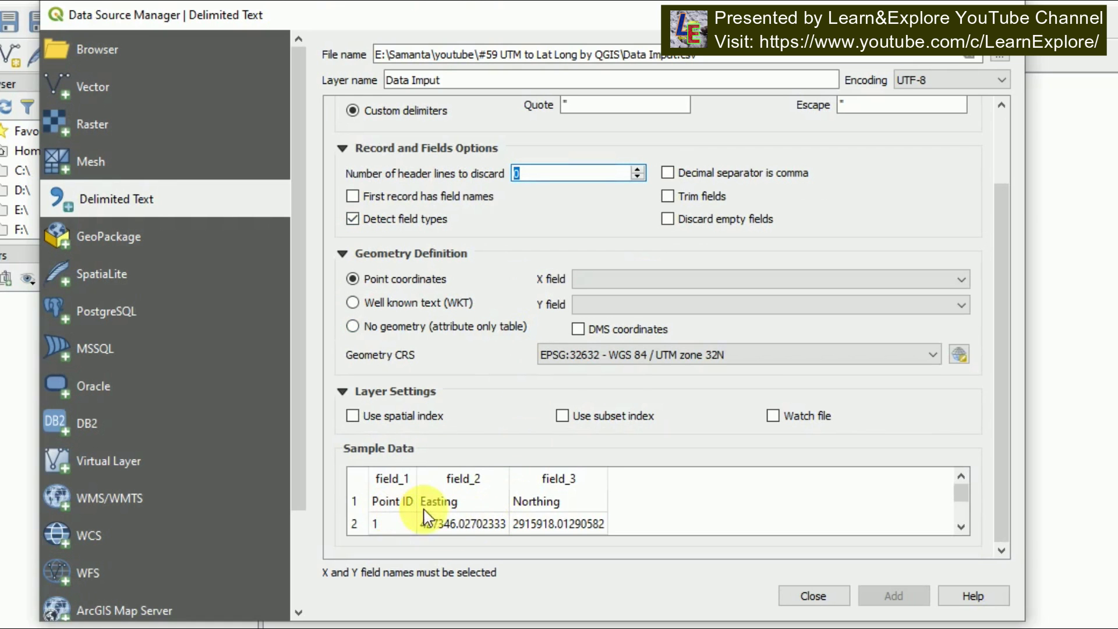
scroll(490, 250, "up", 3)
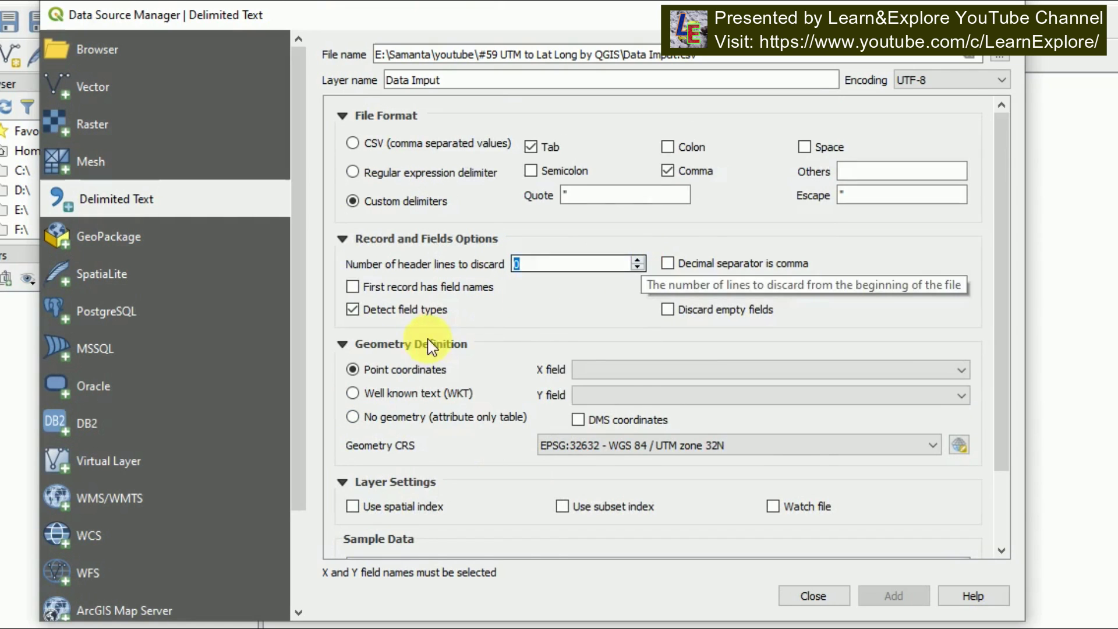
scroll(429, 346, "down", 3)
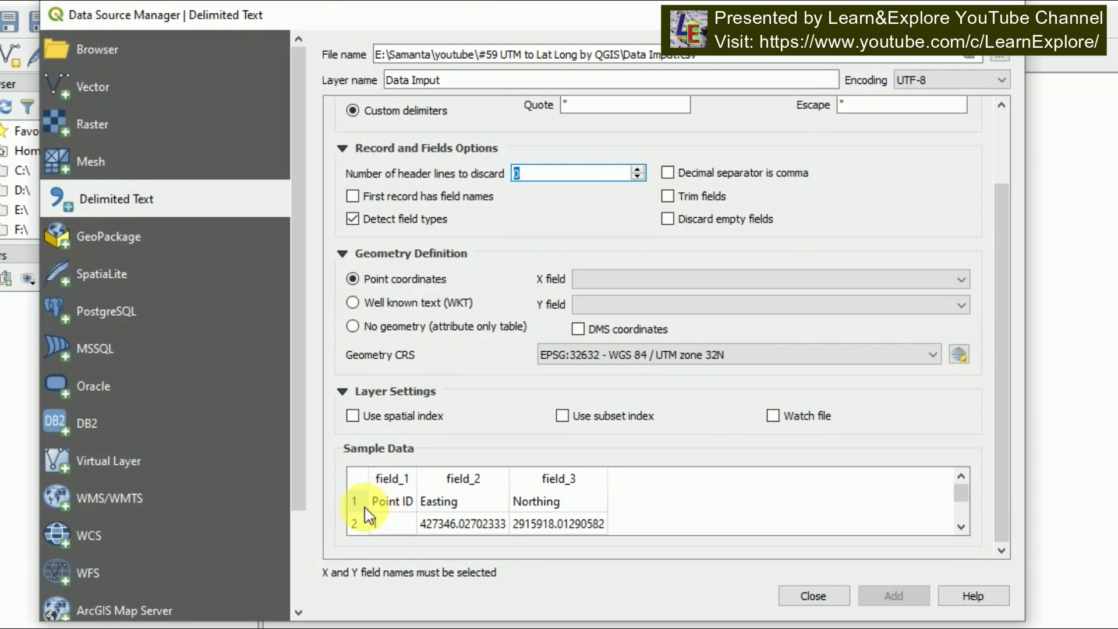
scroll(559, 337, "up", 2)
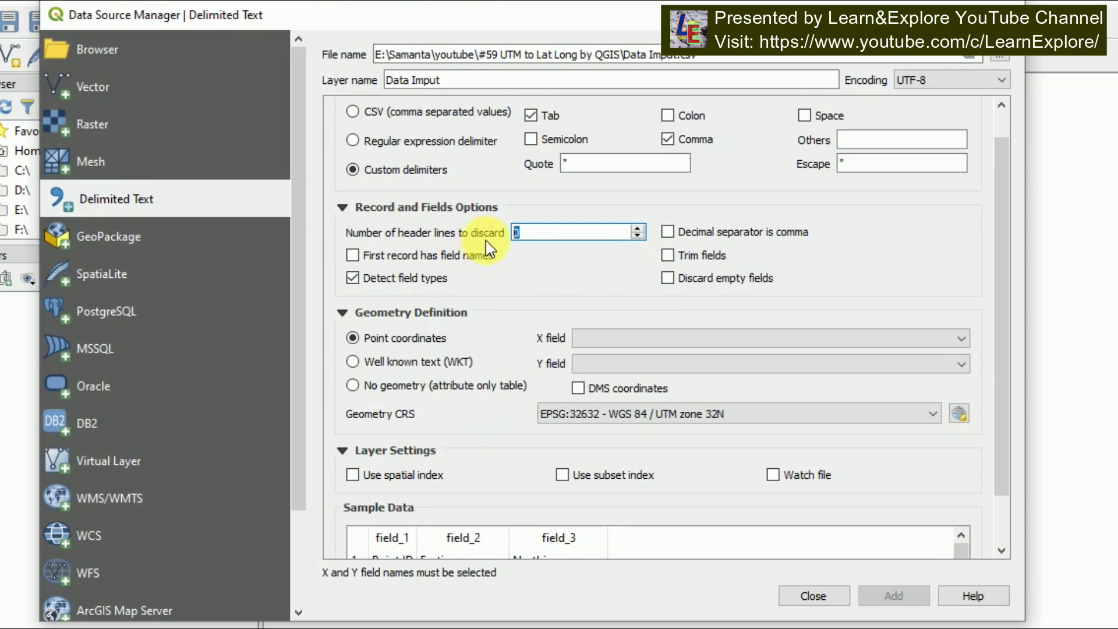
left_click(639, 228)
scroll(513, 283, "down", 2)
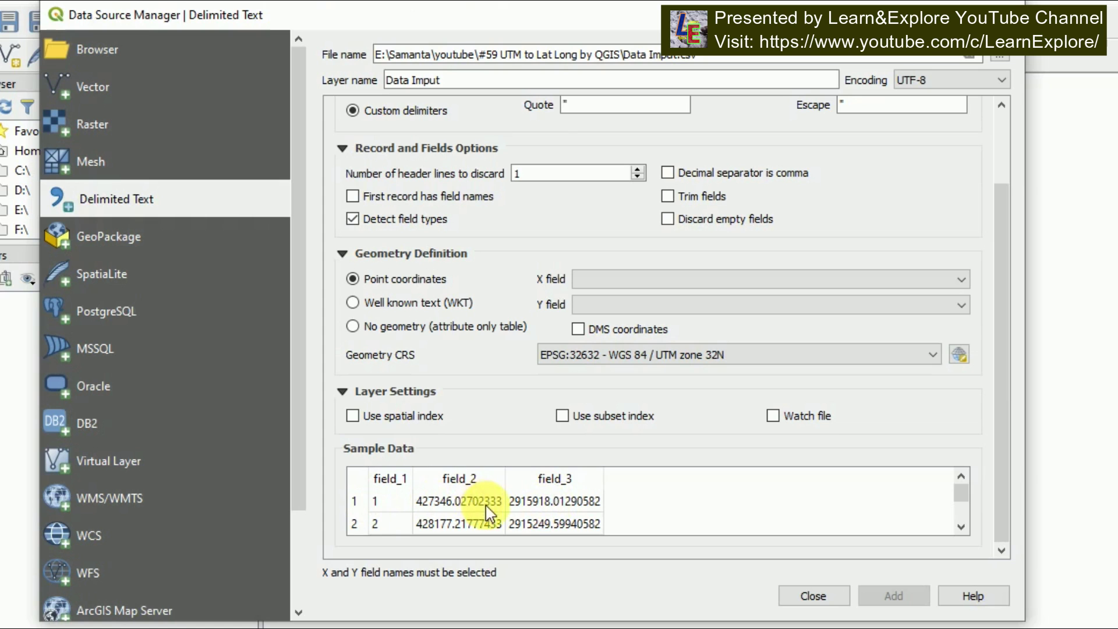
scroll(507, 434, "up", 3)
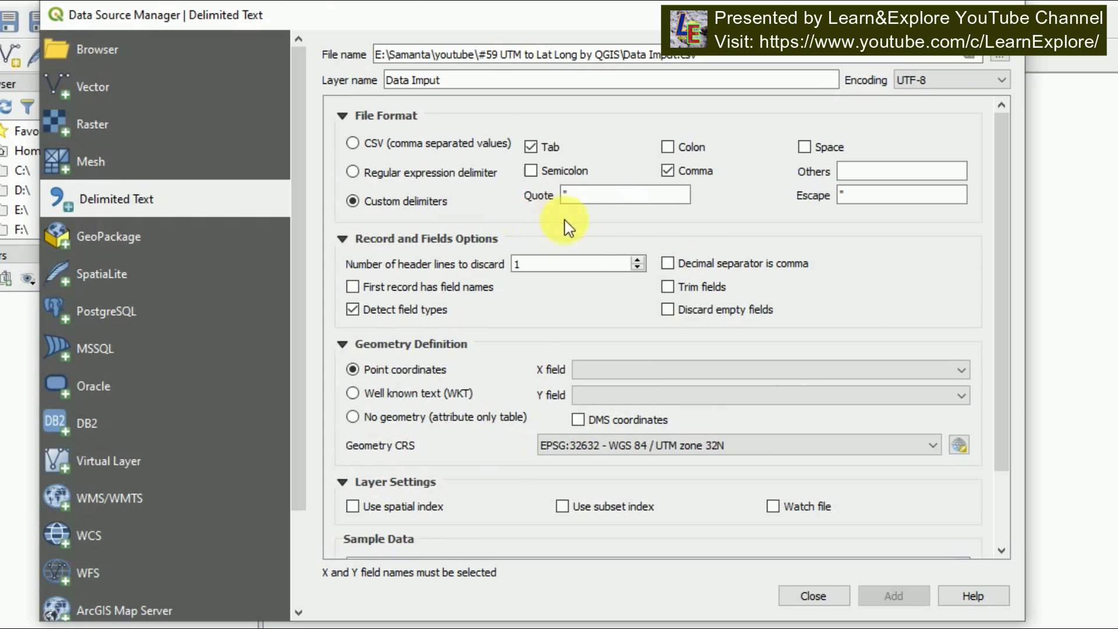
Use field_2 as the X field and field_3 as the Y field for the point geometry.
scroll(568, 227, "down", 3)
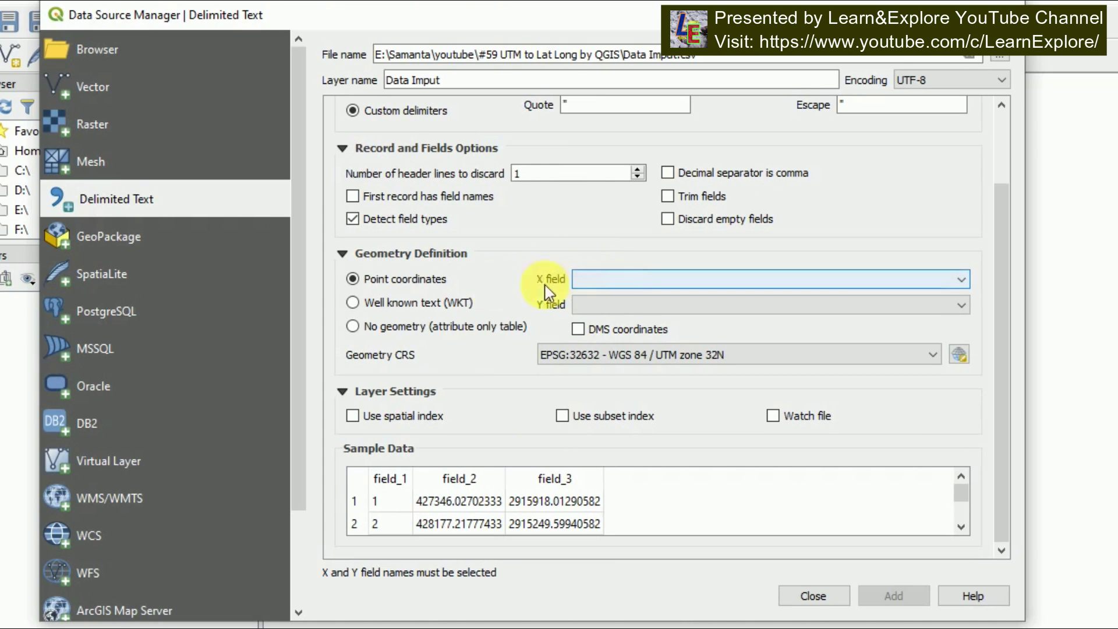
left_click(614, 282)
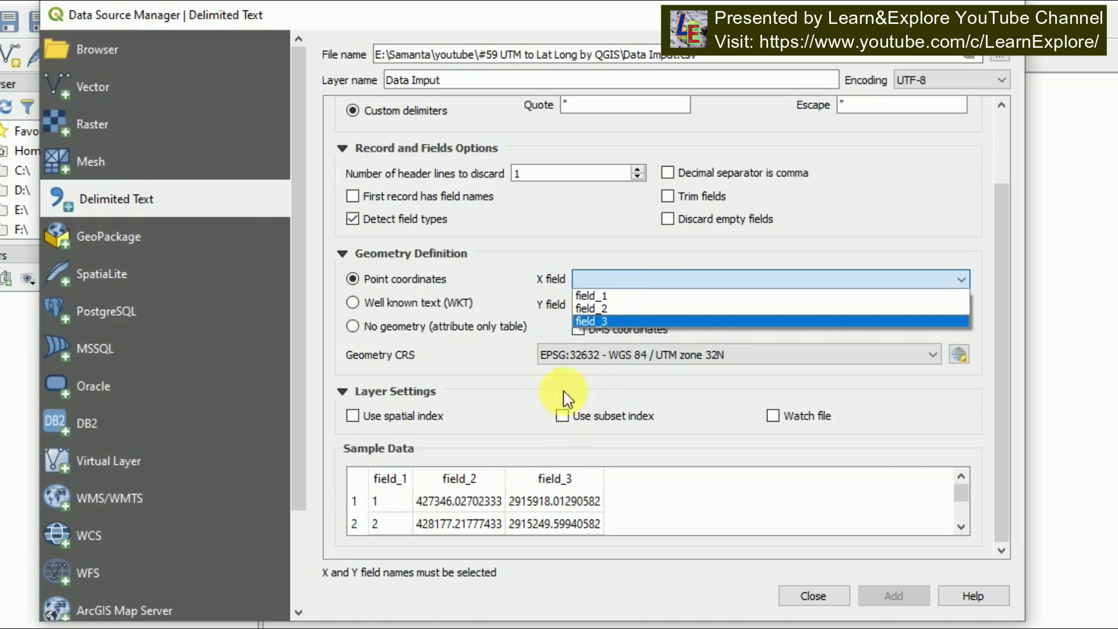
left_click(623, 309)
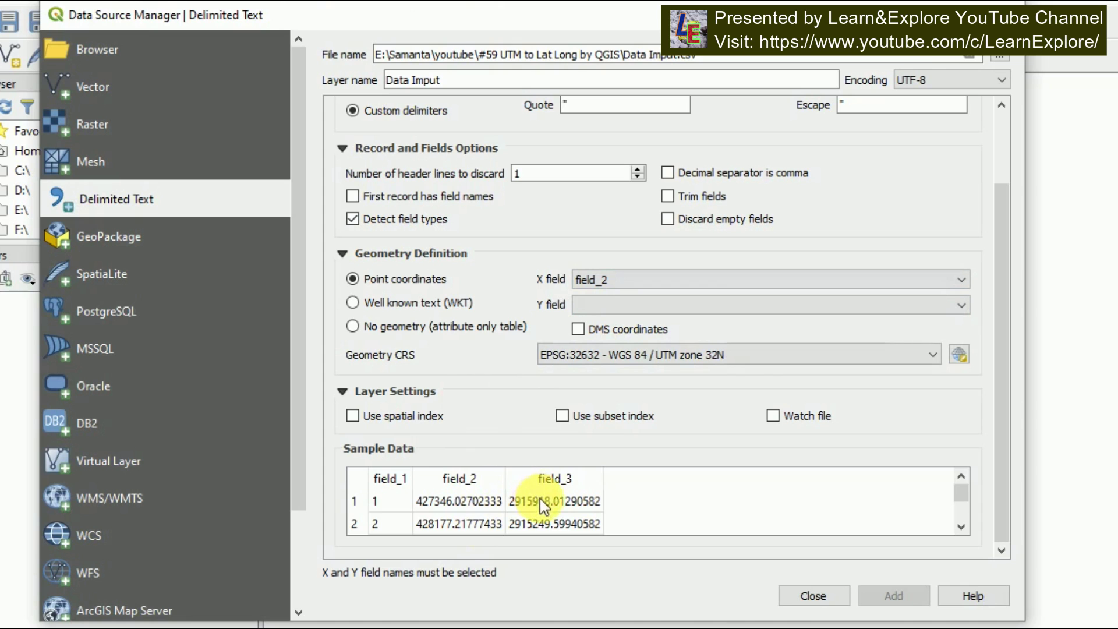
scroll(541, 504, "down", 1)
scroll(561, 490, "up", 3)
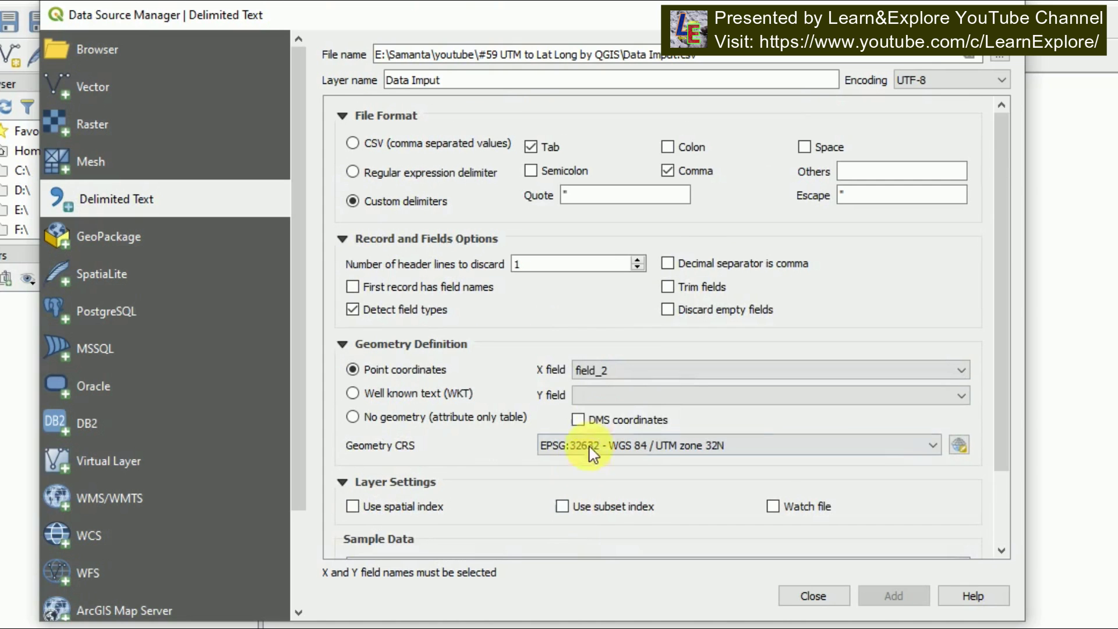
left_click(626, 400)
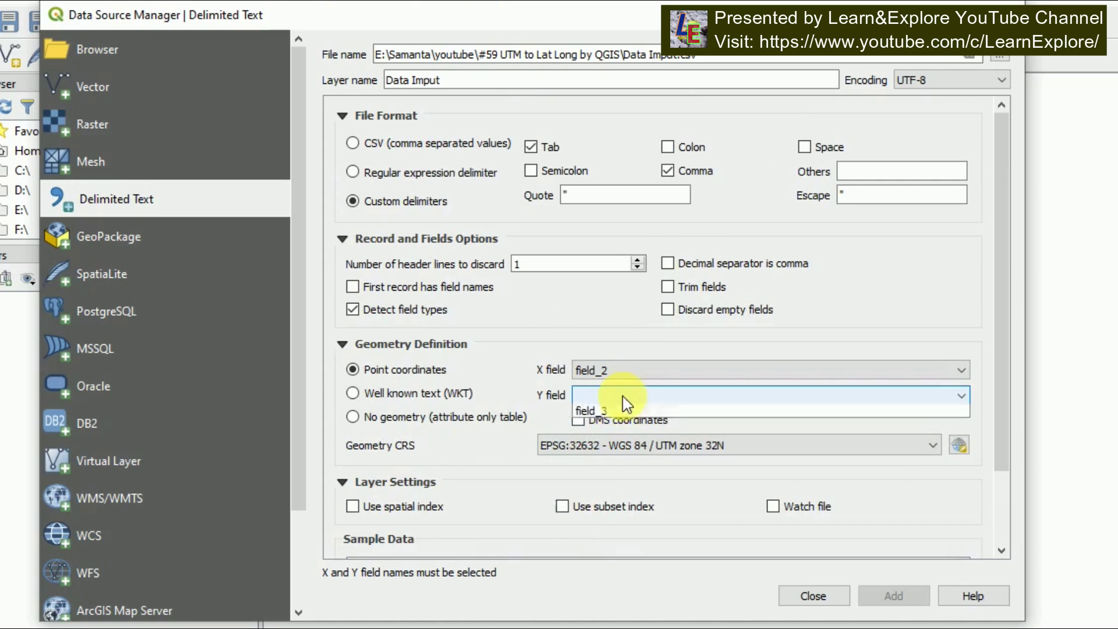
left_click(615, 431)
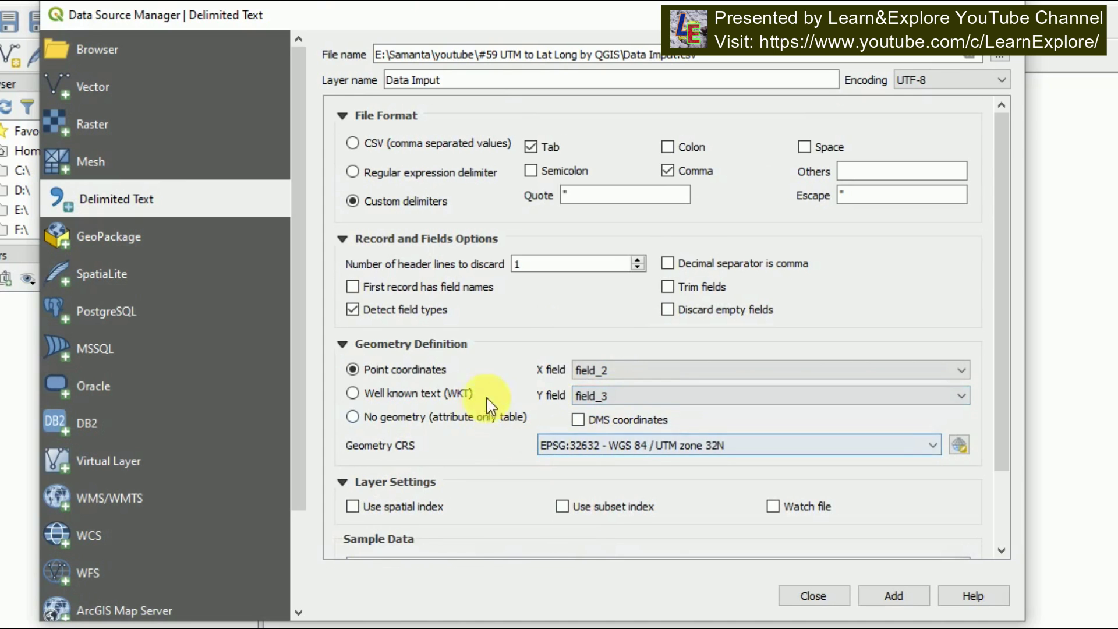
scroll(507, 396, "down", 2)
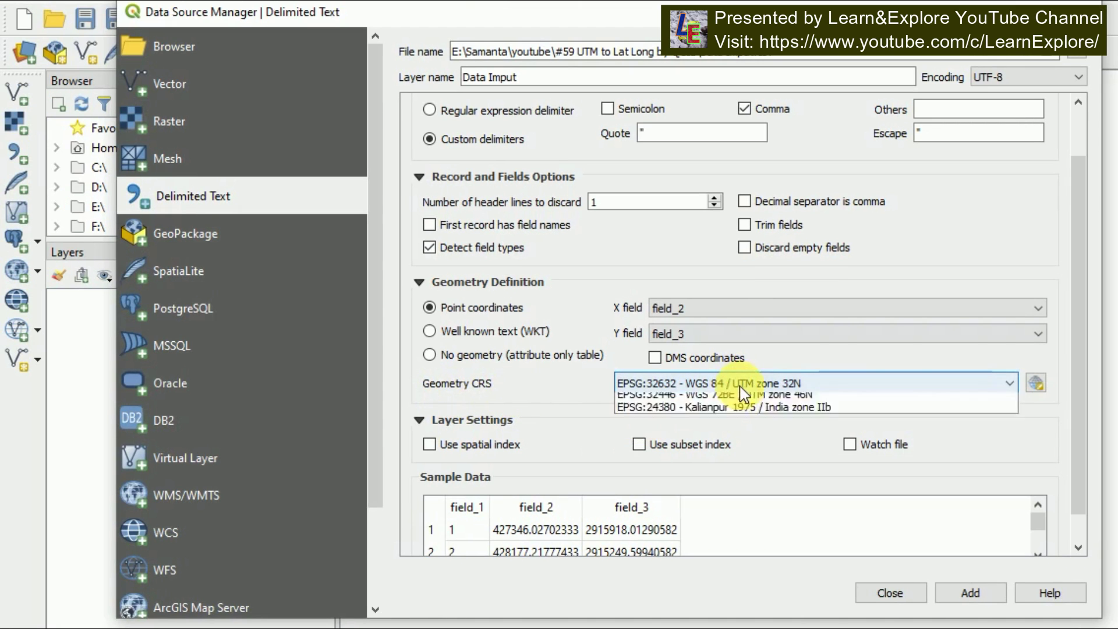
Filter the CRS chooser for 'utm 46' and pick EPSG:32646 – WGS 84 / UTM zone 46N.
left_click(741, 384)
left_click(740, 386)
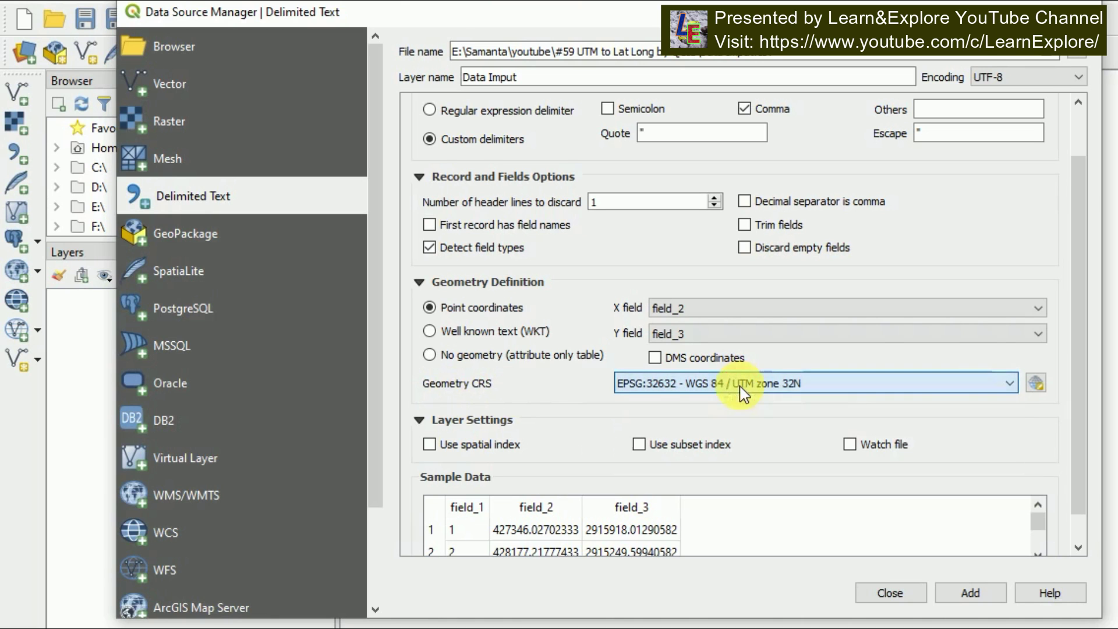
left_click(1035, 386)
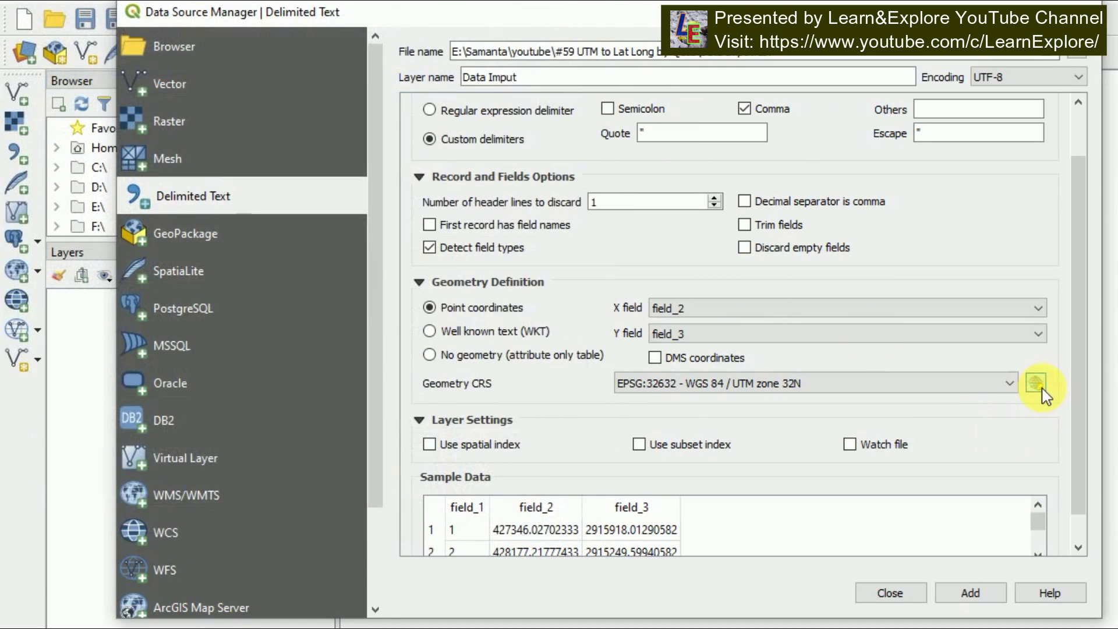
left_click(1039, 387)
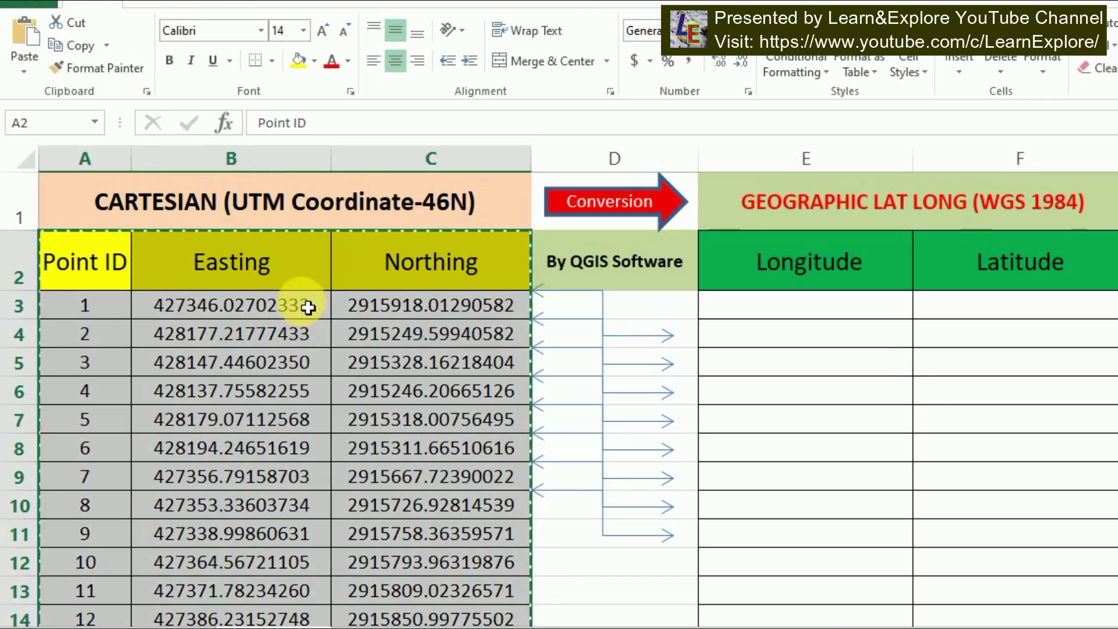
left_click(300, 304)
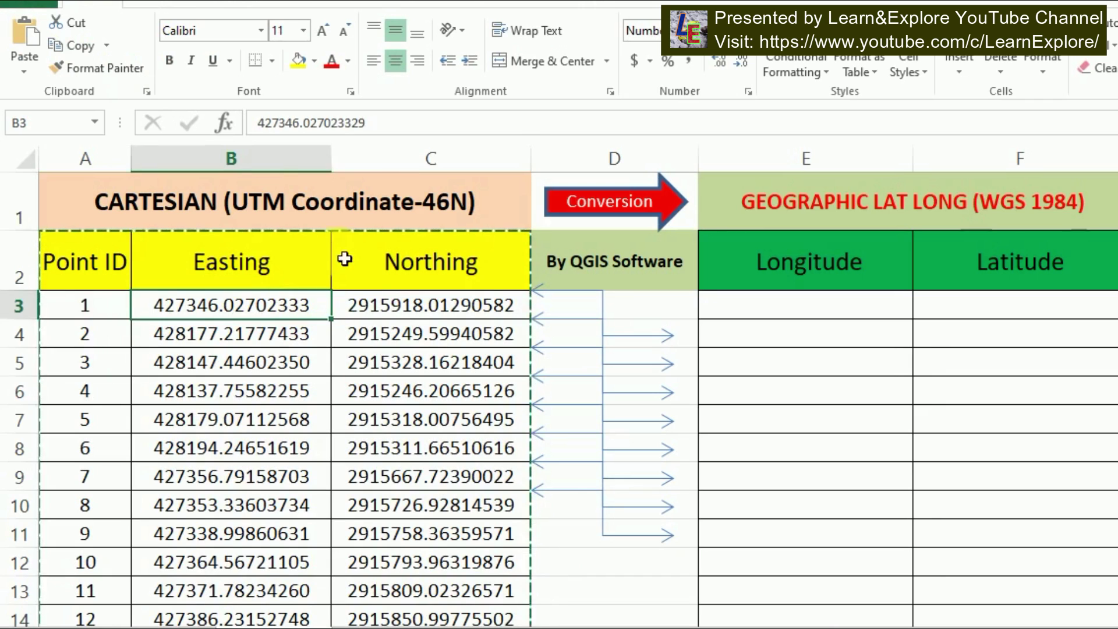
left_click(322, 219)
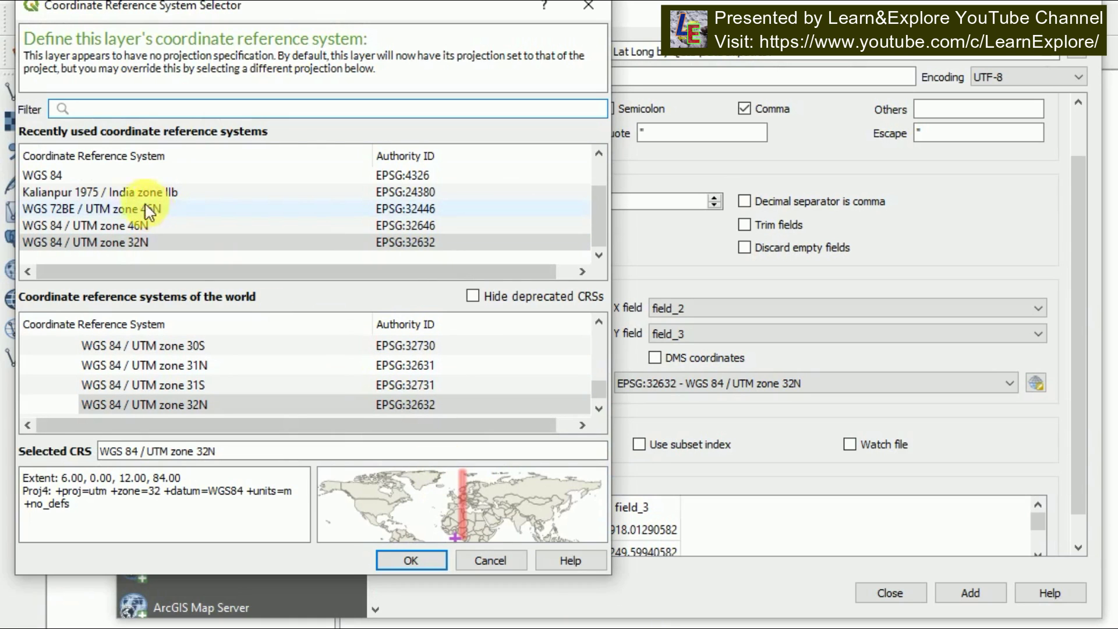
type("u")
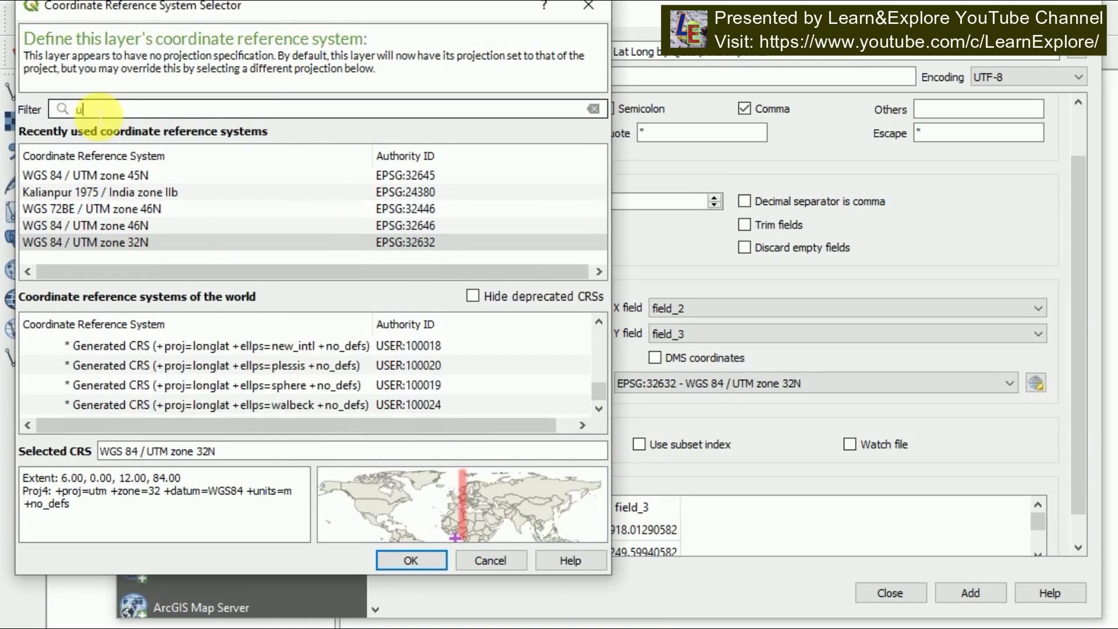
type("tm 46")
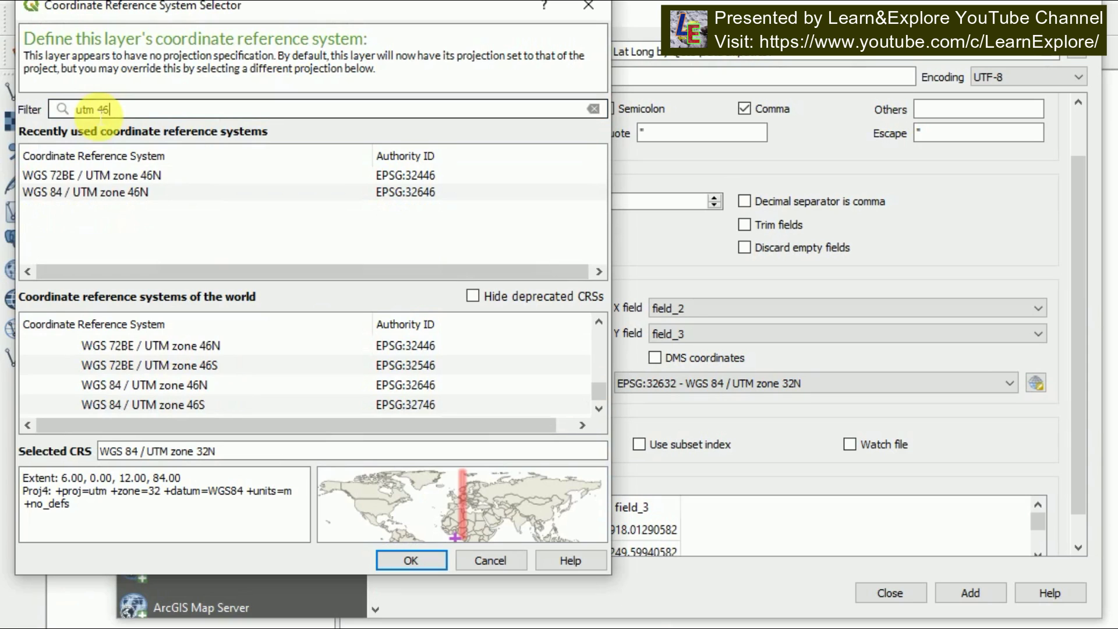
left_click(93, 196)
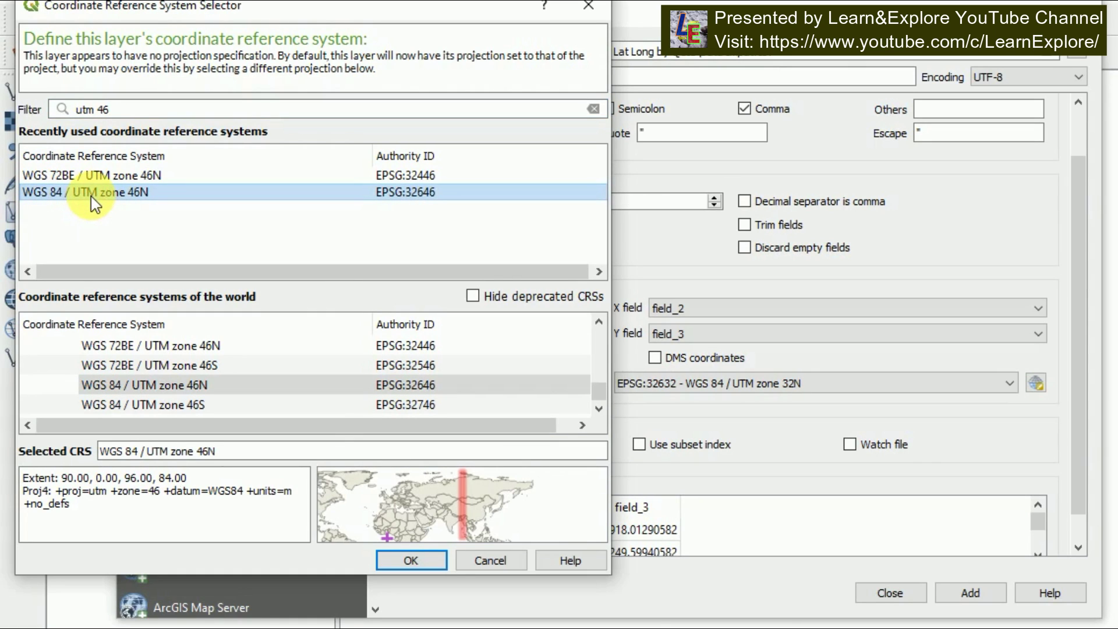
left_click(175, 389)
Confirm UTM zone 46N, add the Data Imput point layer, and select it in Layers.
left_click(411, 561)
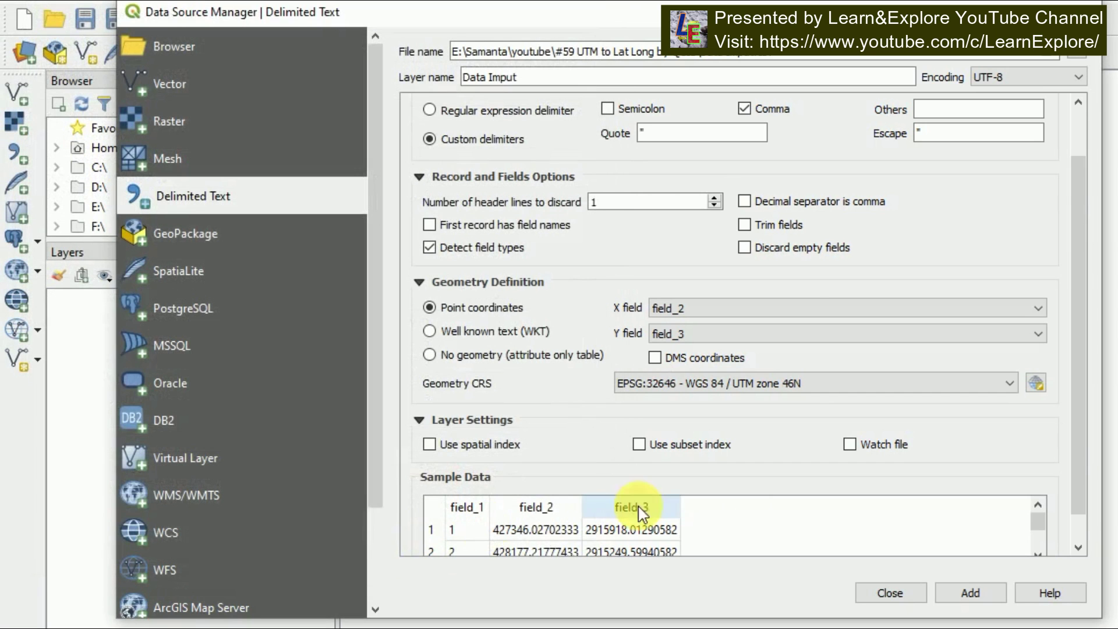
scroll(569, 430, "down", 1)
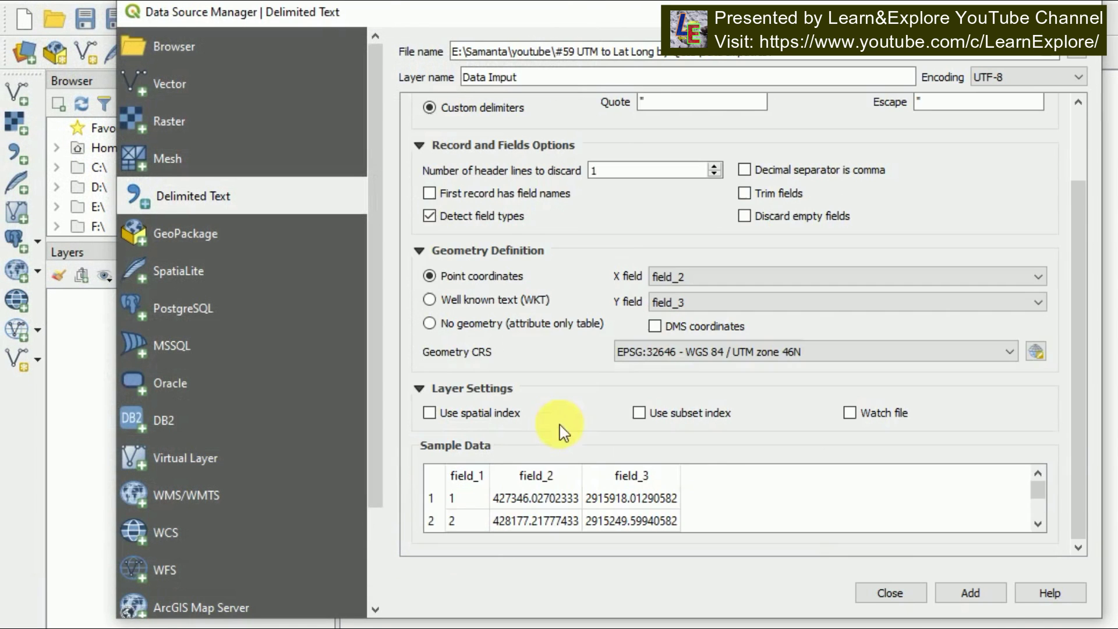
left_click(981, 600)
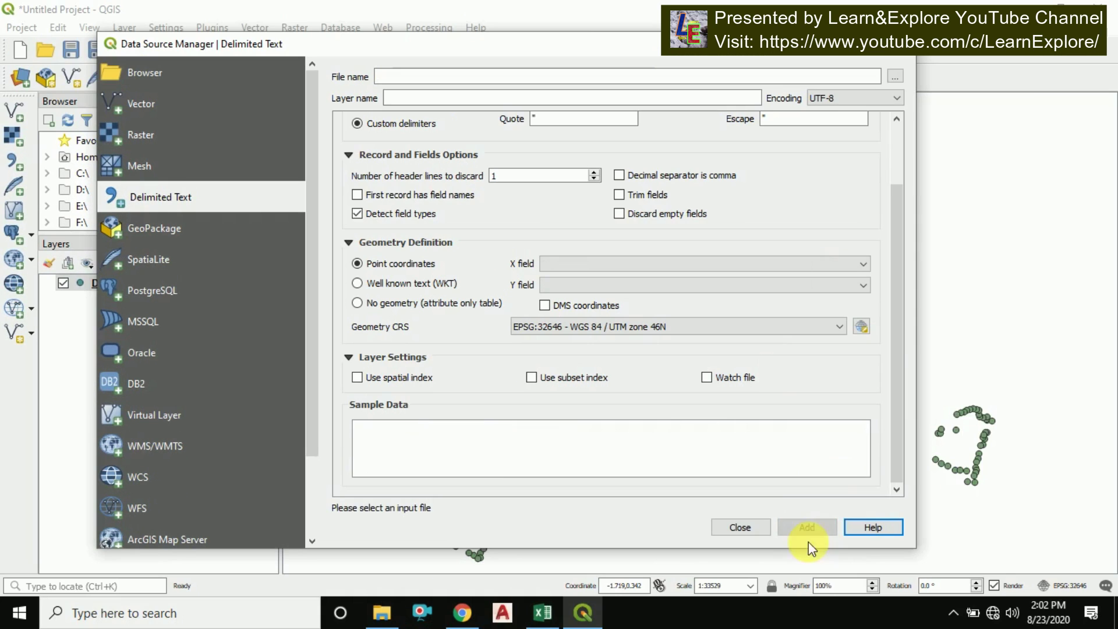
left_click(740, 527)
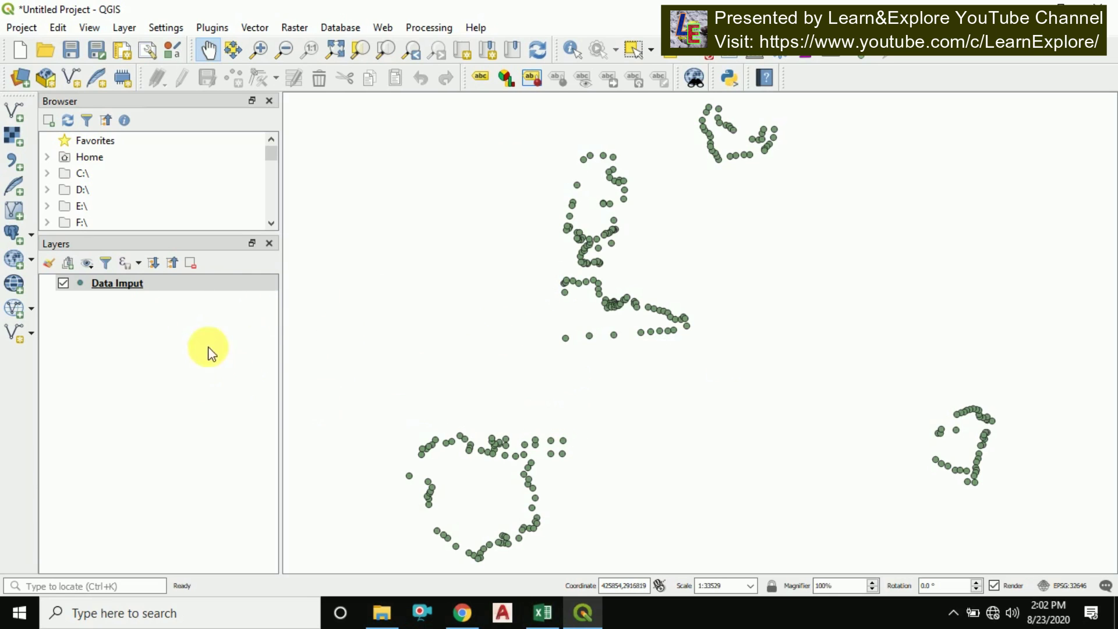
left_click(130, 290)
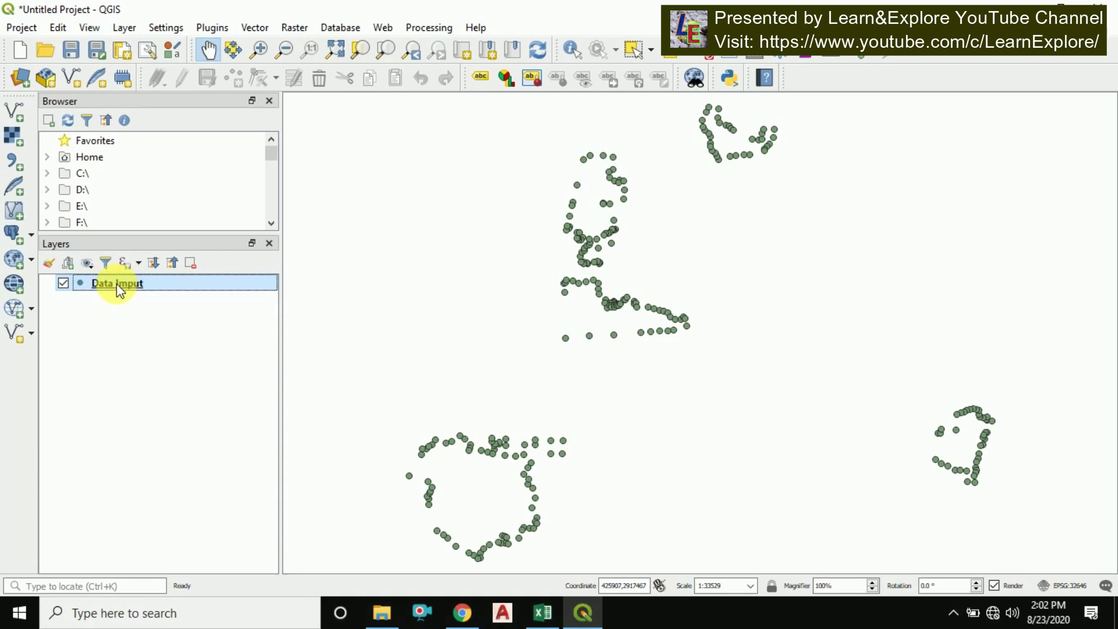
Start Export > Save Features As for the Data Imput layer.
mouse_move(119, 290)
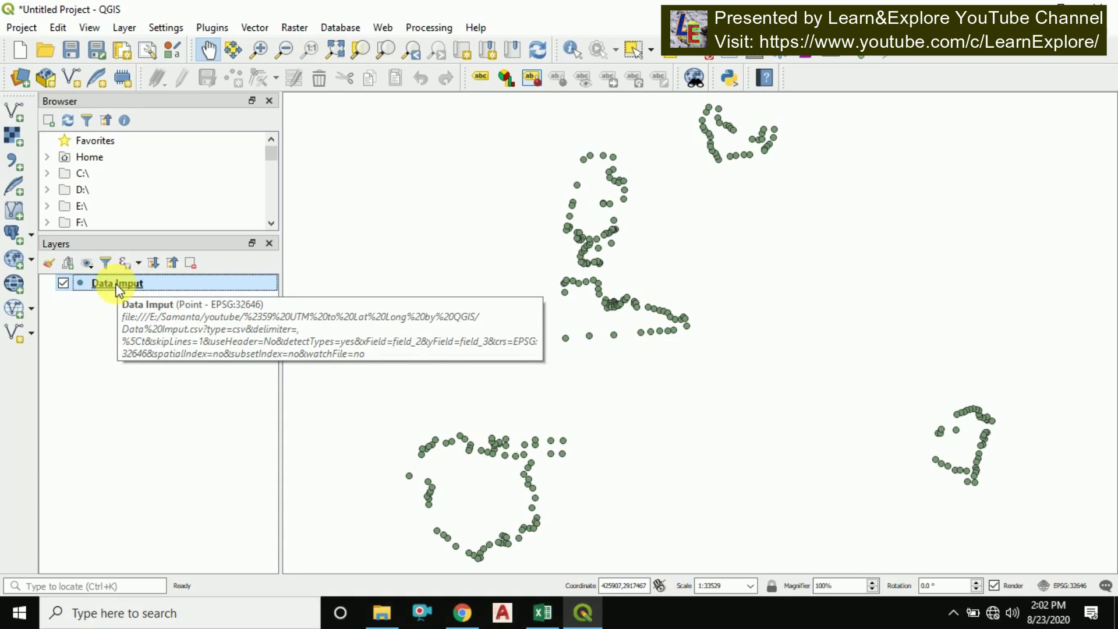
right_click(119, 290)
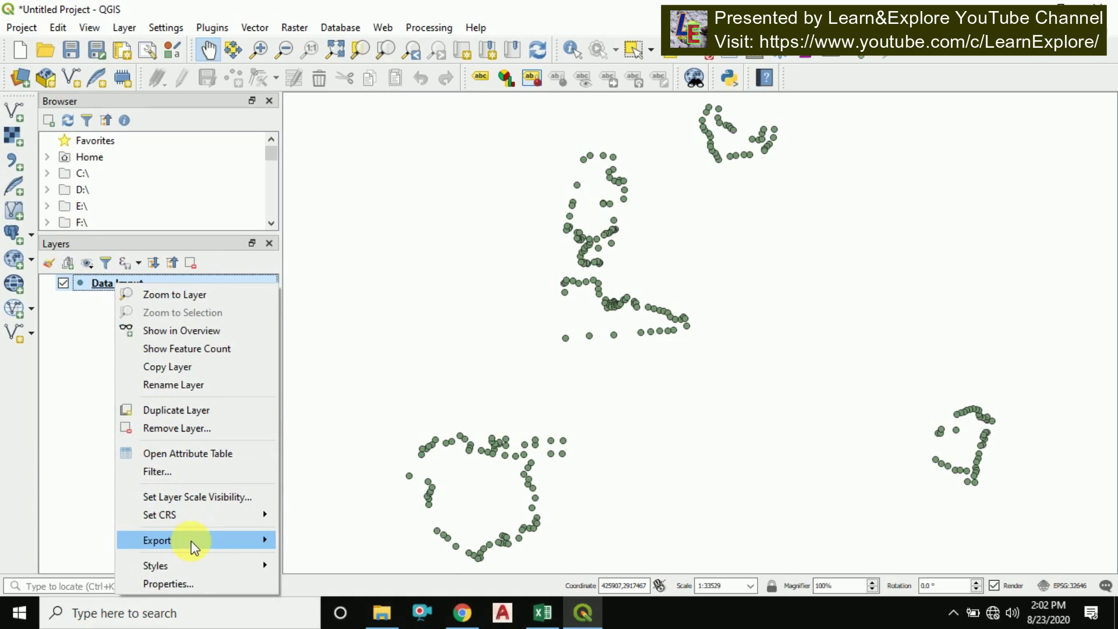
mouse_move(194, 547)
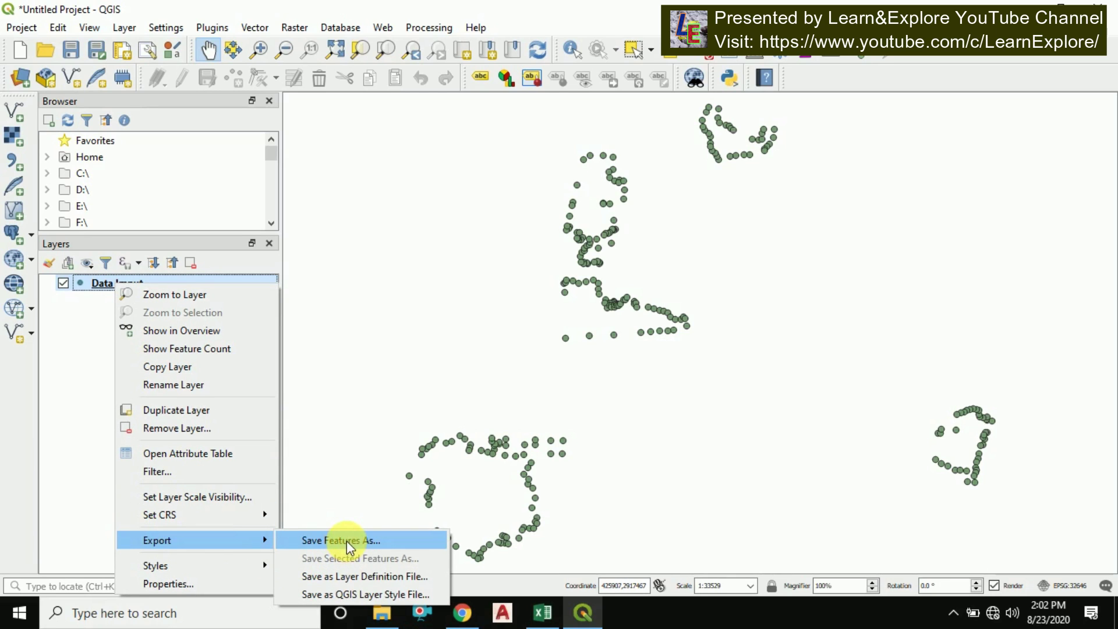
left_click(389, 546)
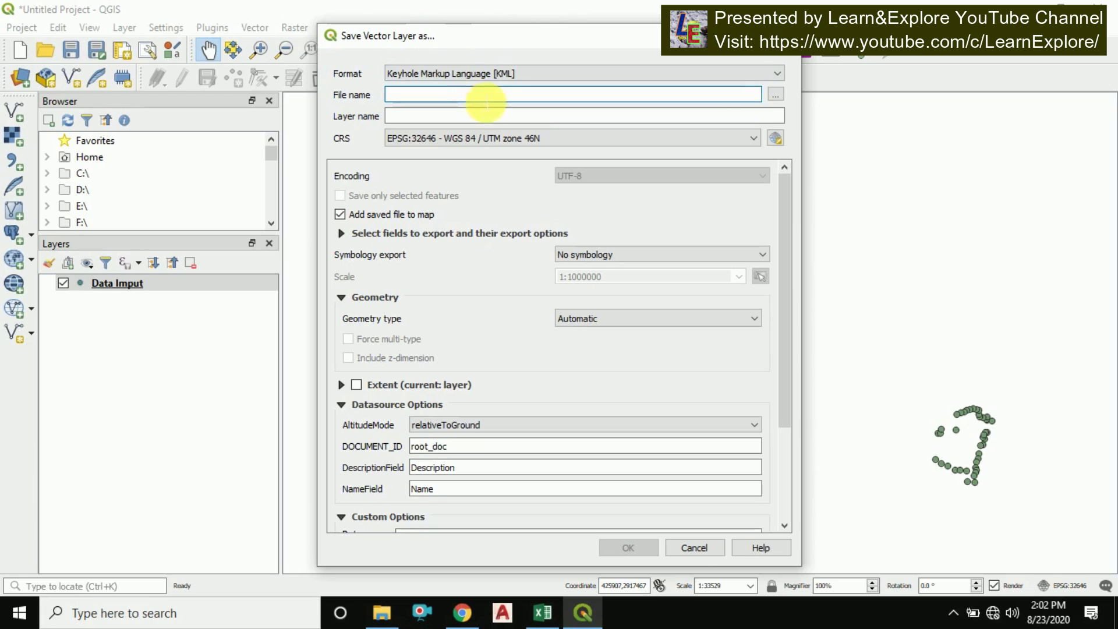
Choose Comma Separated Value [CSV] as the export format.
left_click(478, 74)
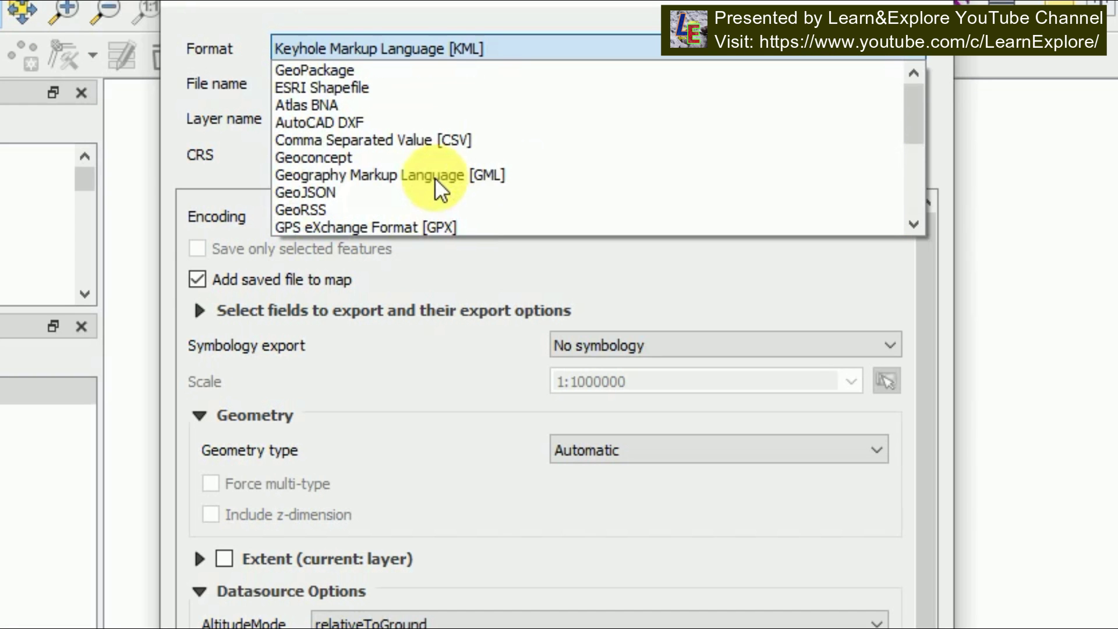
scroll(434, 177, "down", 2)
scroll(434, 177, "up", 1)
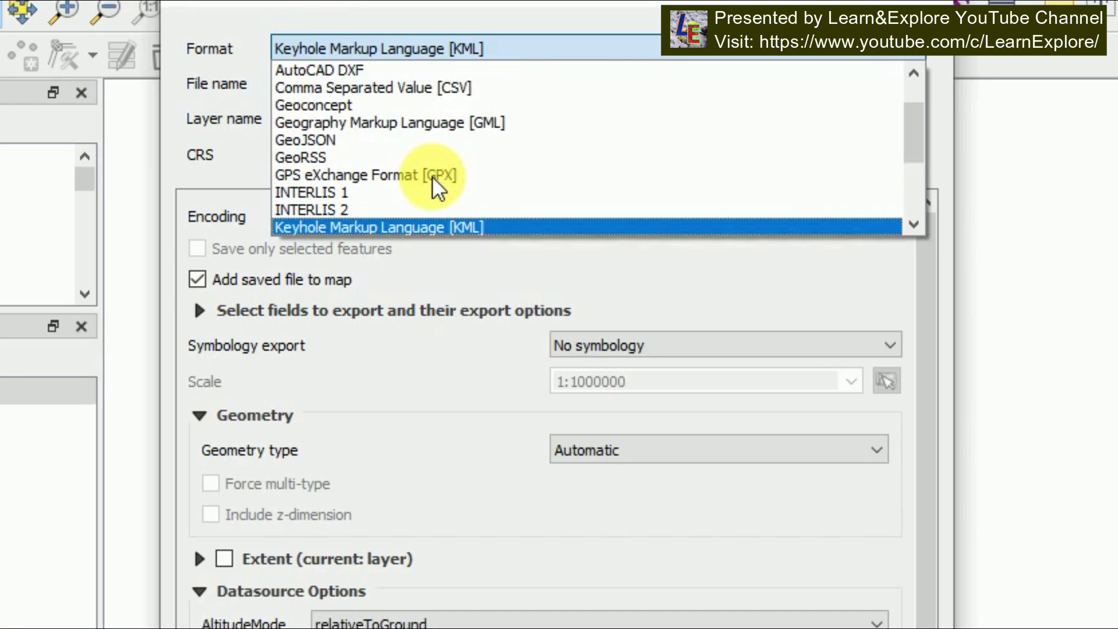
scroll(432, 176, "down", 1)
scroll(429, 175, "down", 1)
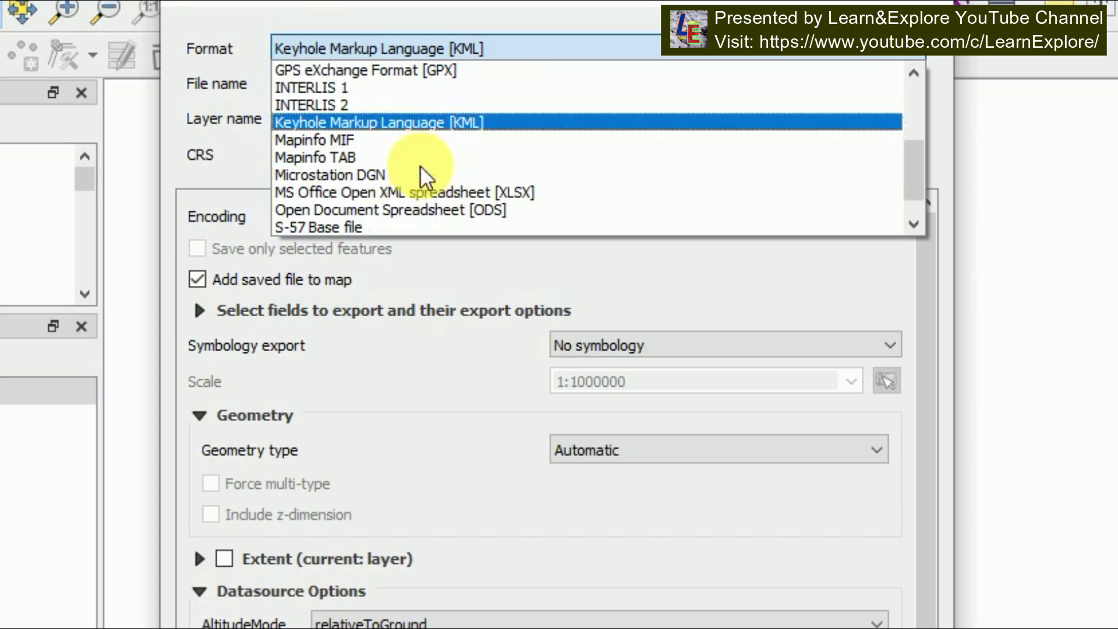
scroll(419, 199, "down", 1)
scroll(402, 169, "up", 1)
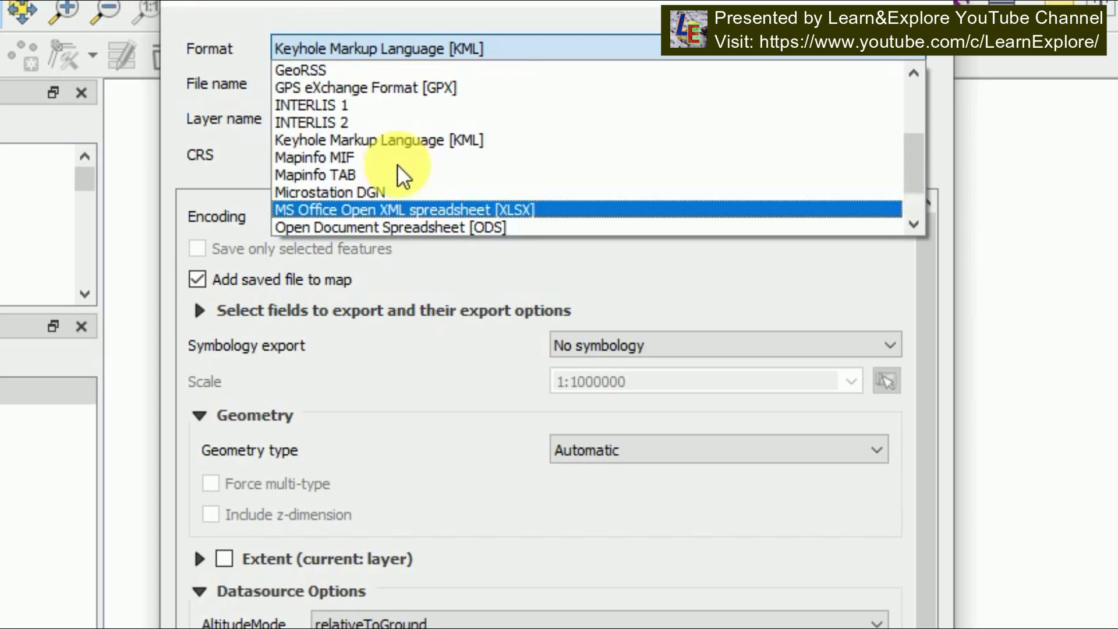
scroll(402, 174, "down", 1)
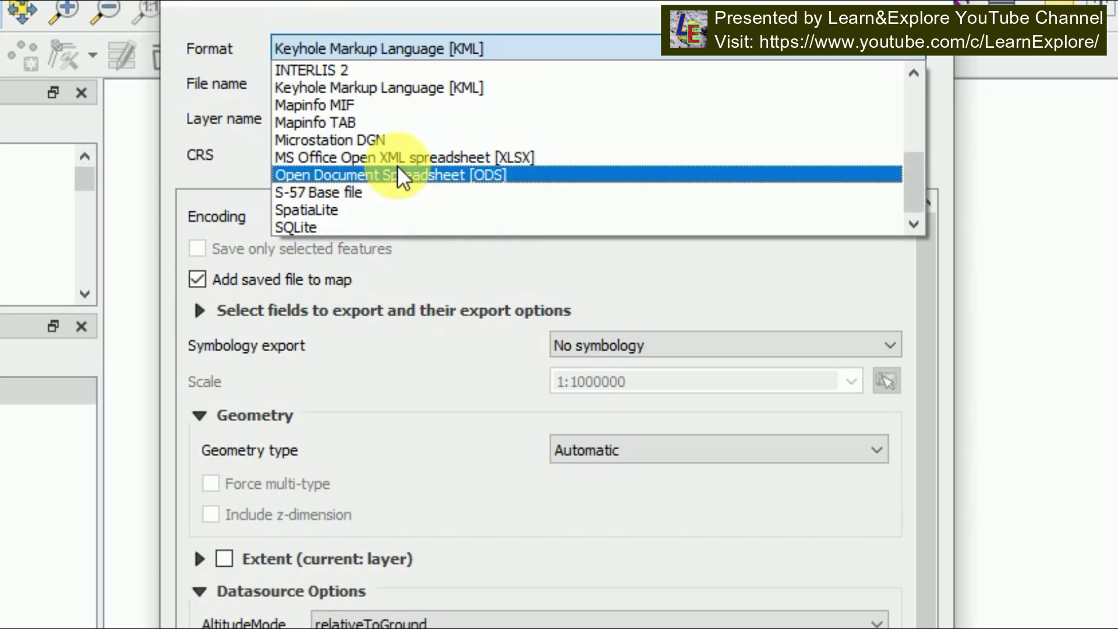
scroll(397, 169, "up", 3)
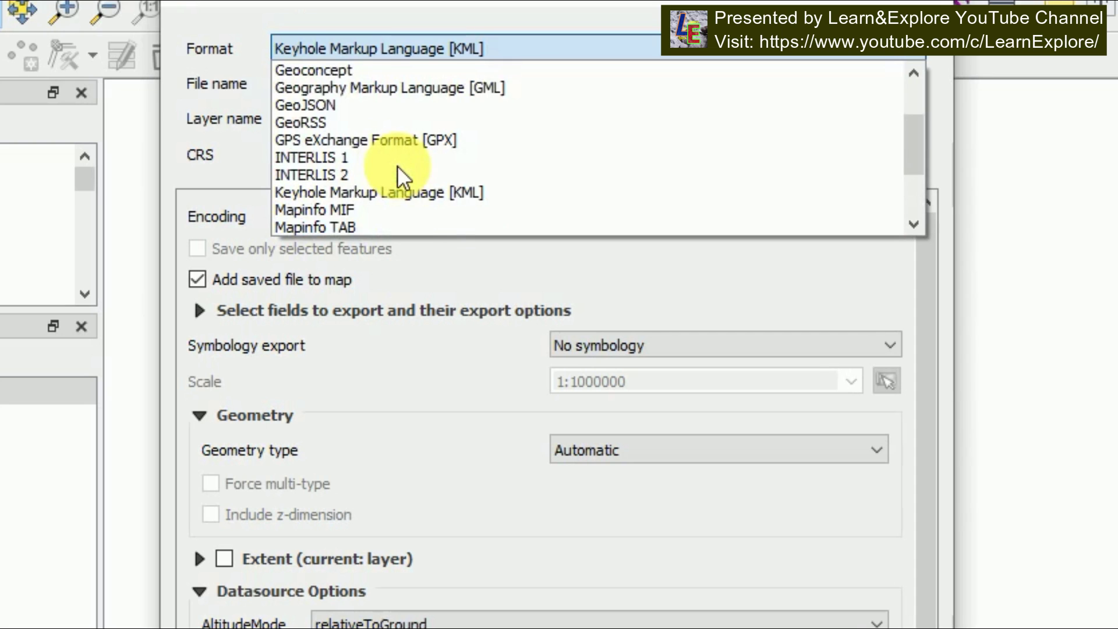
scroll(397, 165, "up", 1)
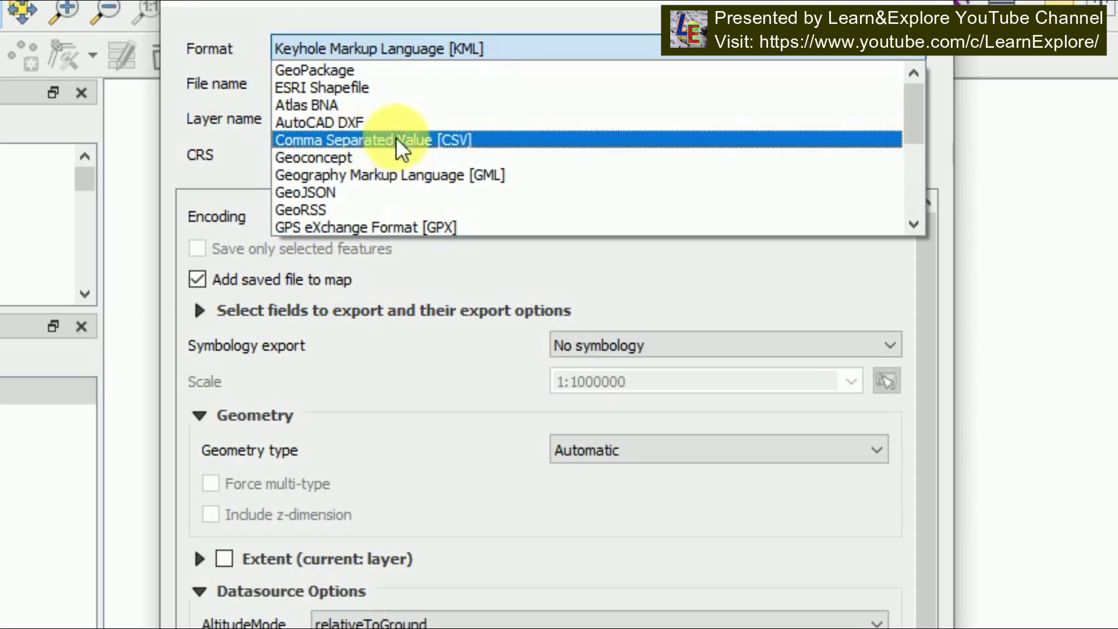
left_click(504, 140)
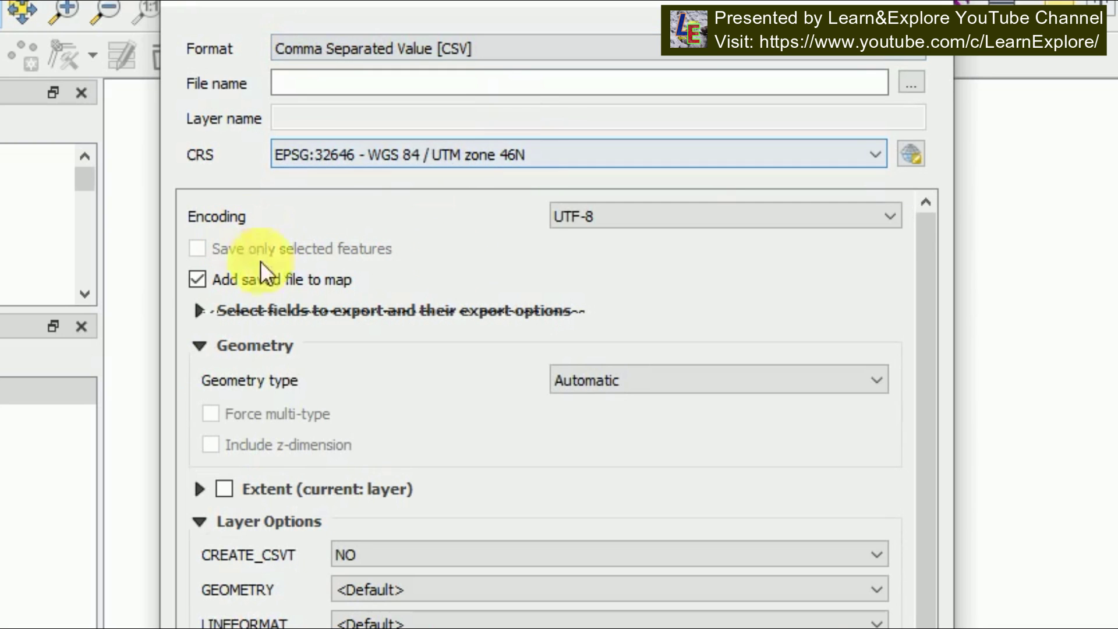
Name the export Data Output.csv in the #59 UTM to Lat Long by QGIS folder.
left_click(902, 85)
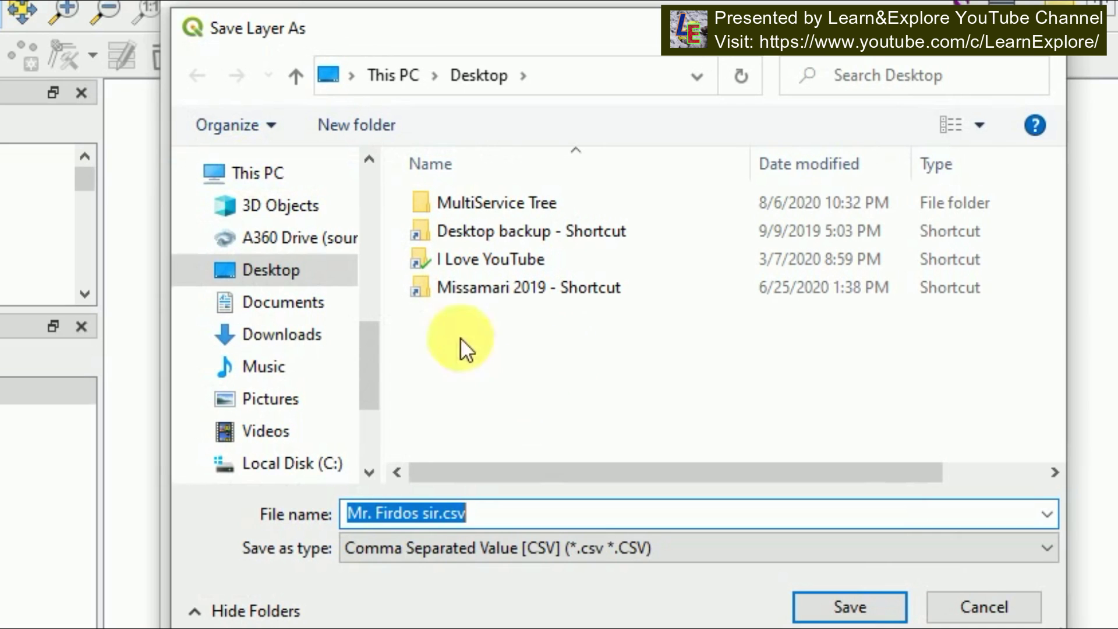
left_click_drag(369, 342, 368, 267)
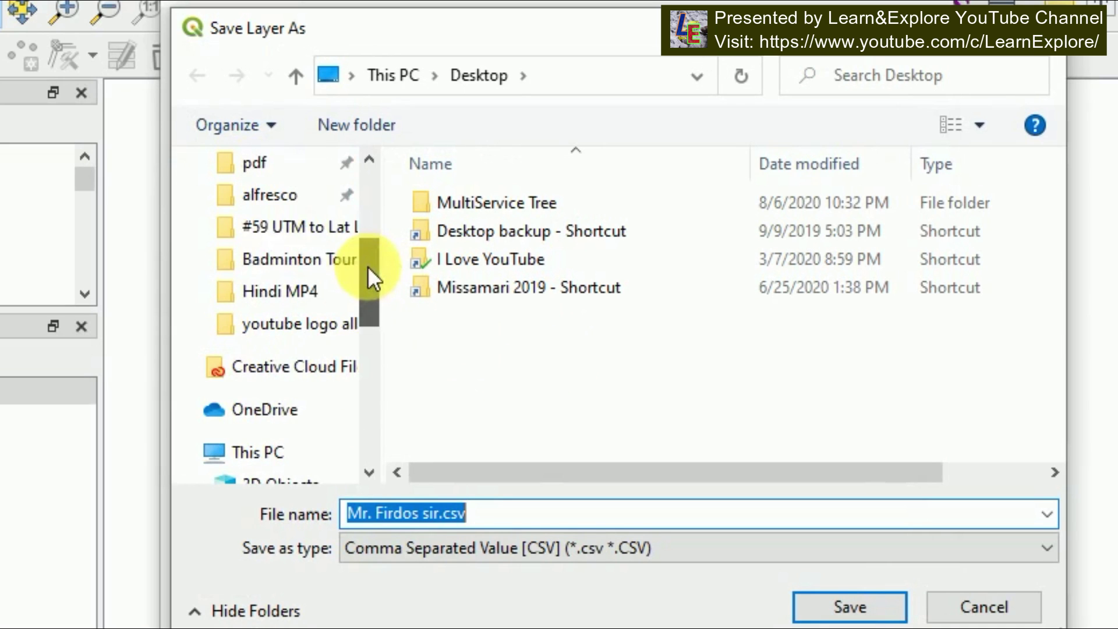
left_click(343, 227)
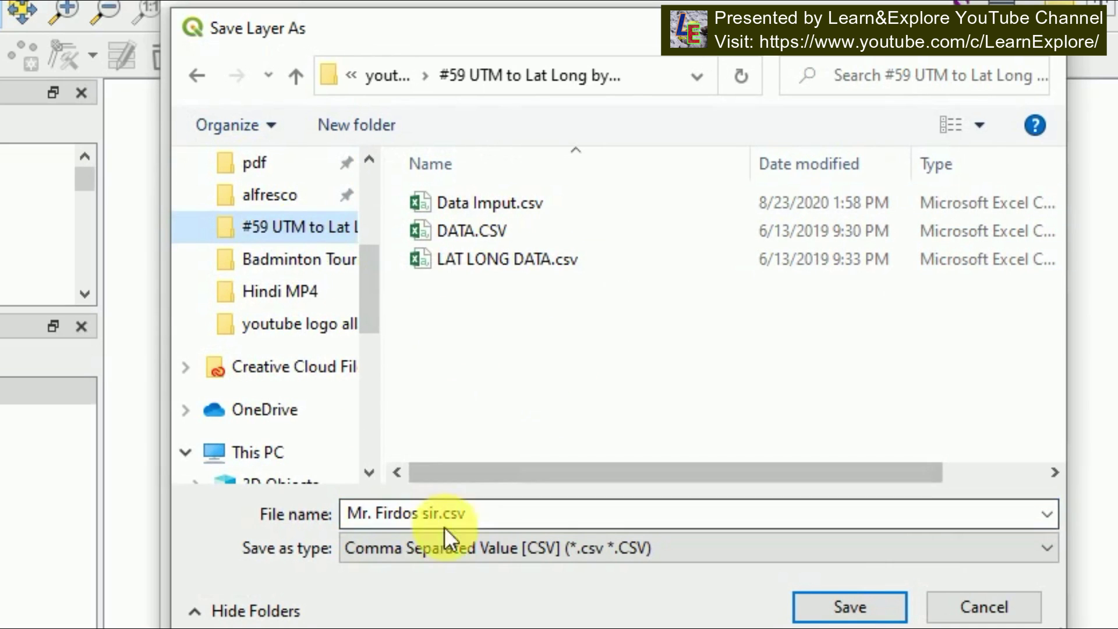
left_click_drag(464, 513, 349, 513)
left_click(490, 204)
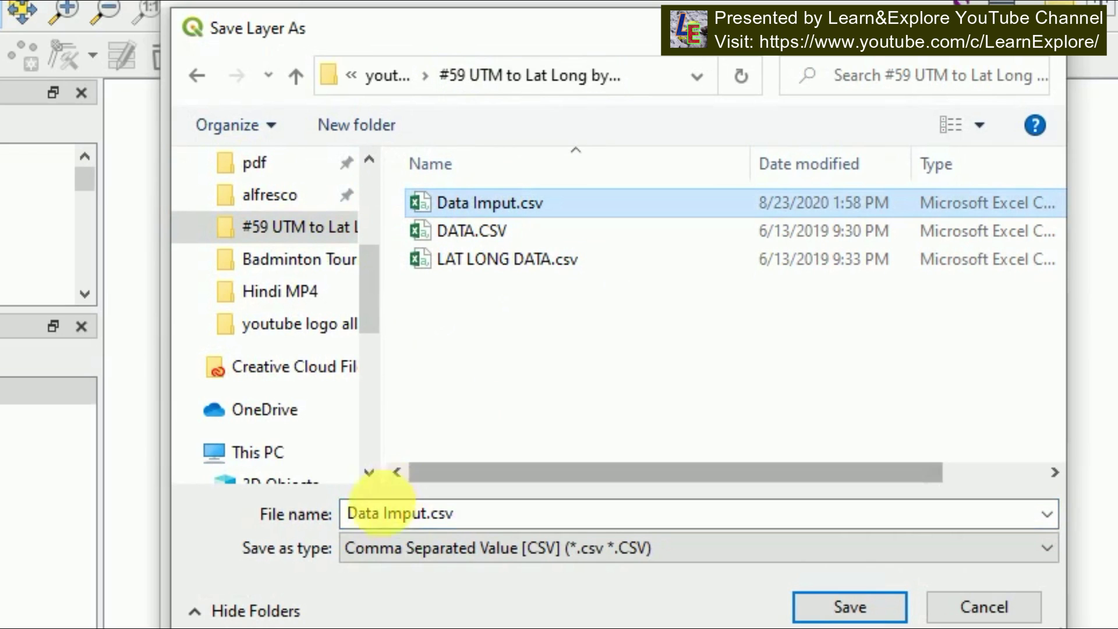
left_click(407, 516)
left_click(410, 519)
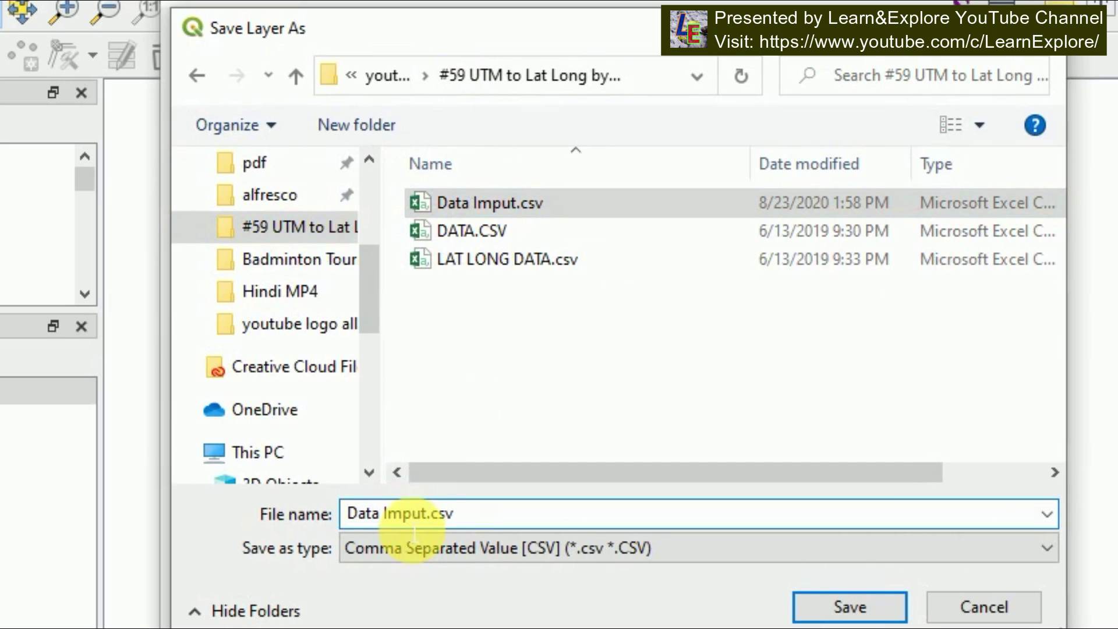
double_click(414, 526)
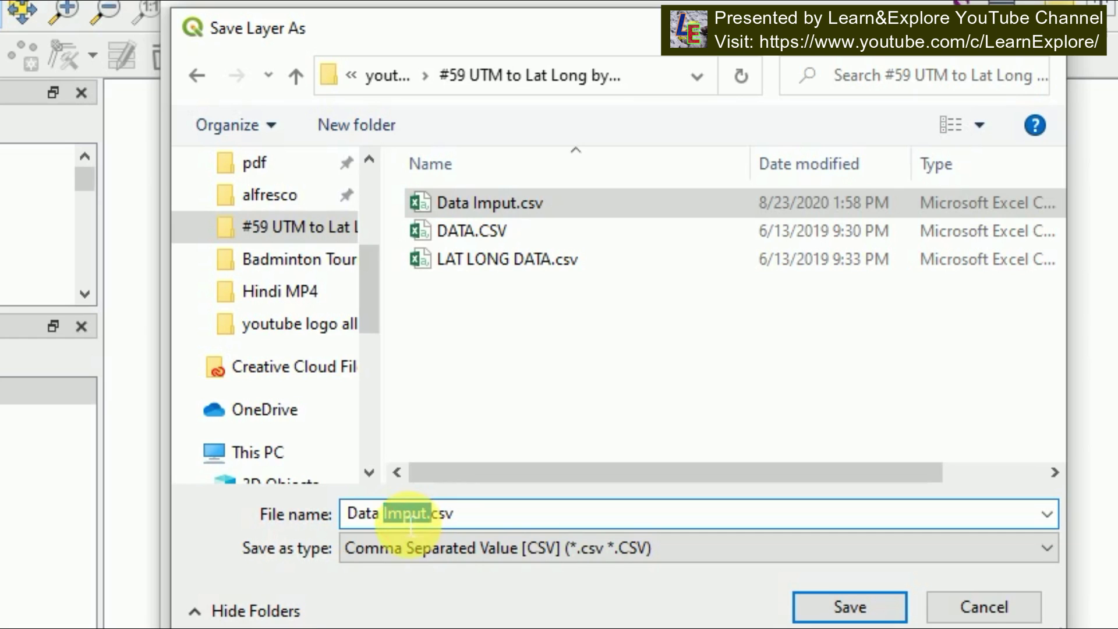
type("O")
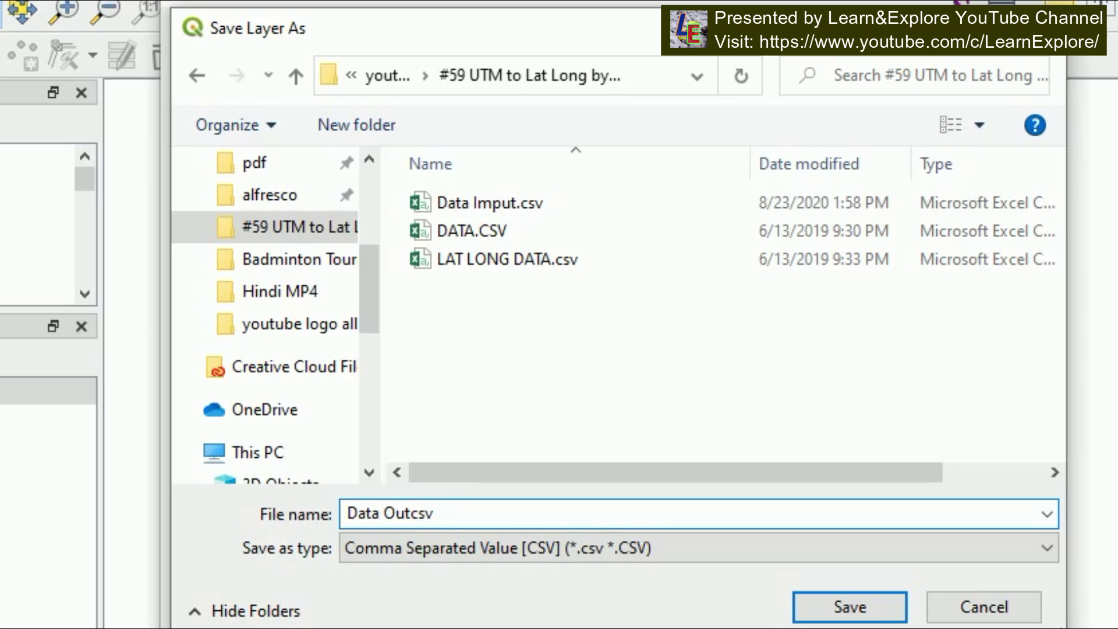
type("utput.")
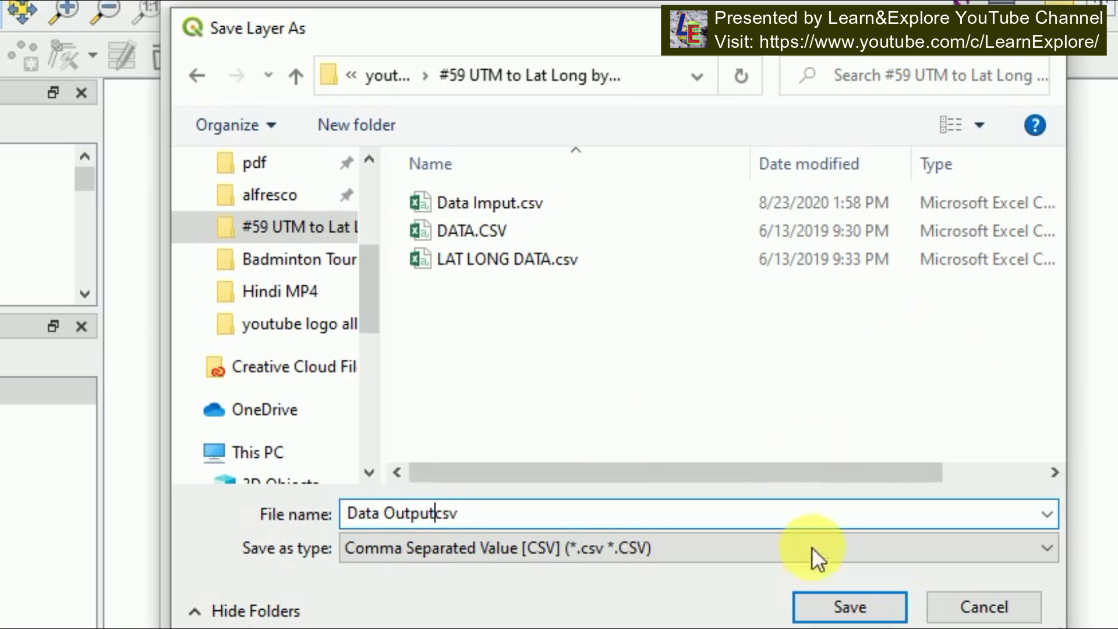
left_click(852, 611)
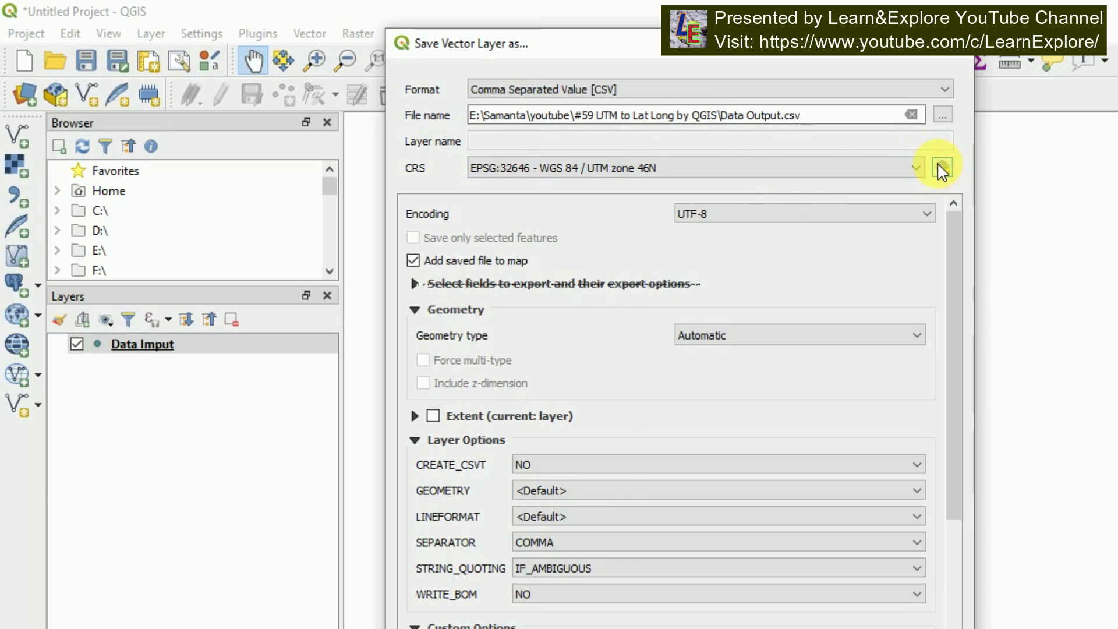
Filter for wgs 84 and set the export CRS to WGS 84 (EPSG:4326).
left_click(942, 170)
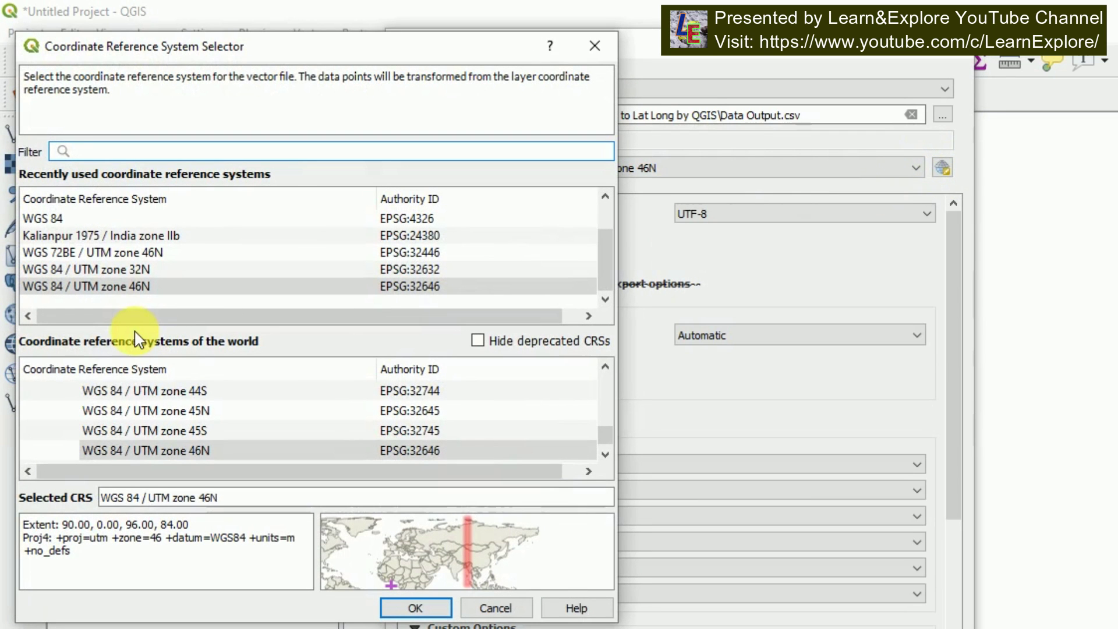
type("w")
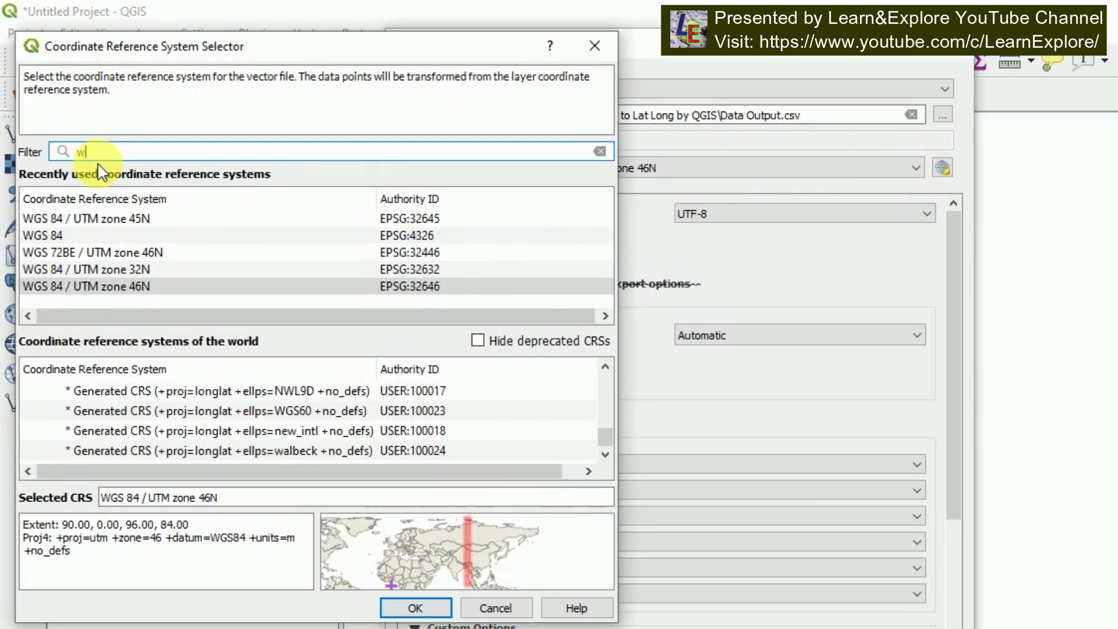
type("gs84")
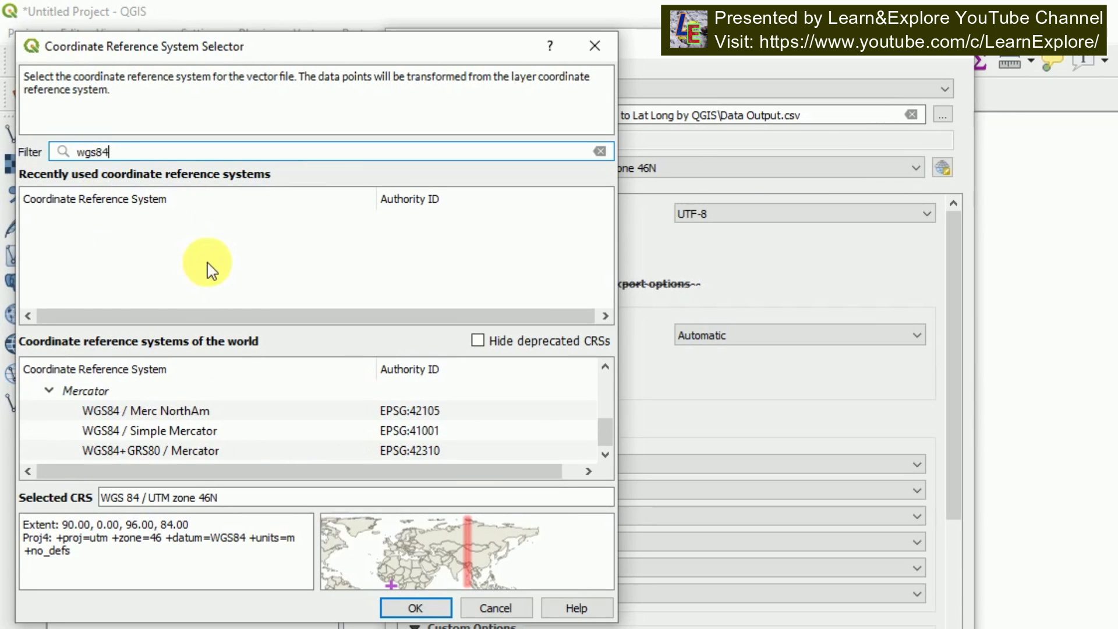
key("BackSpace")
key("BackSpace")
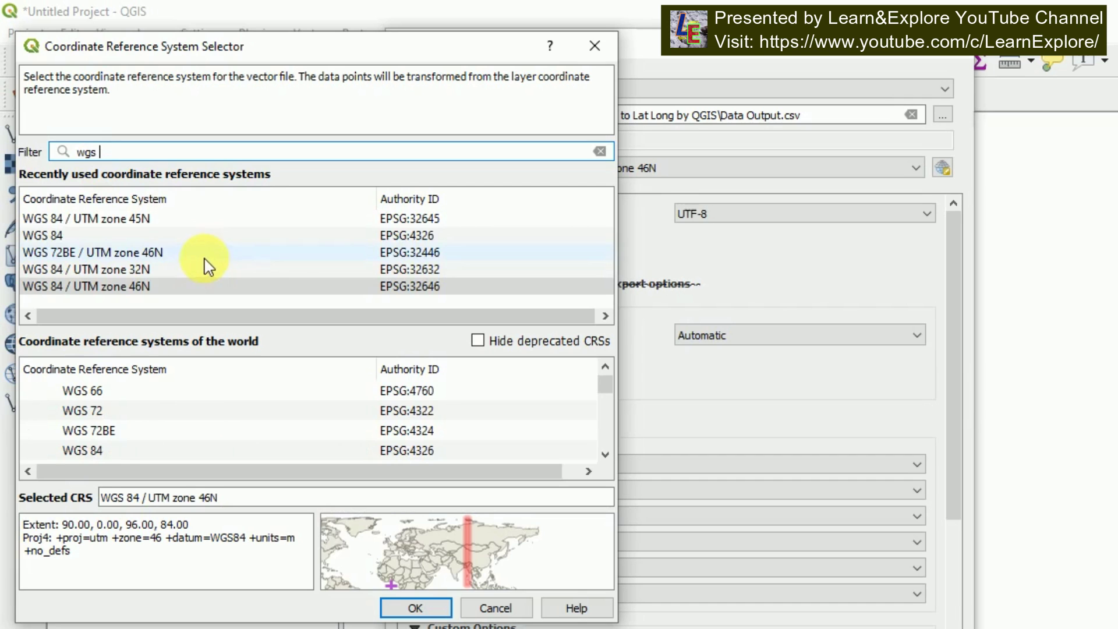
type("84")
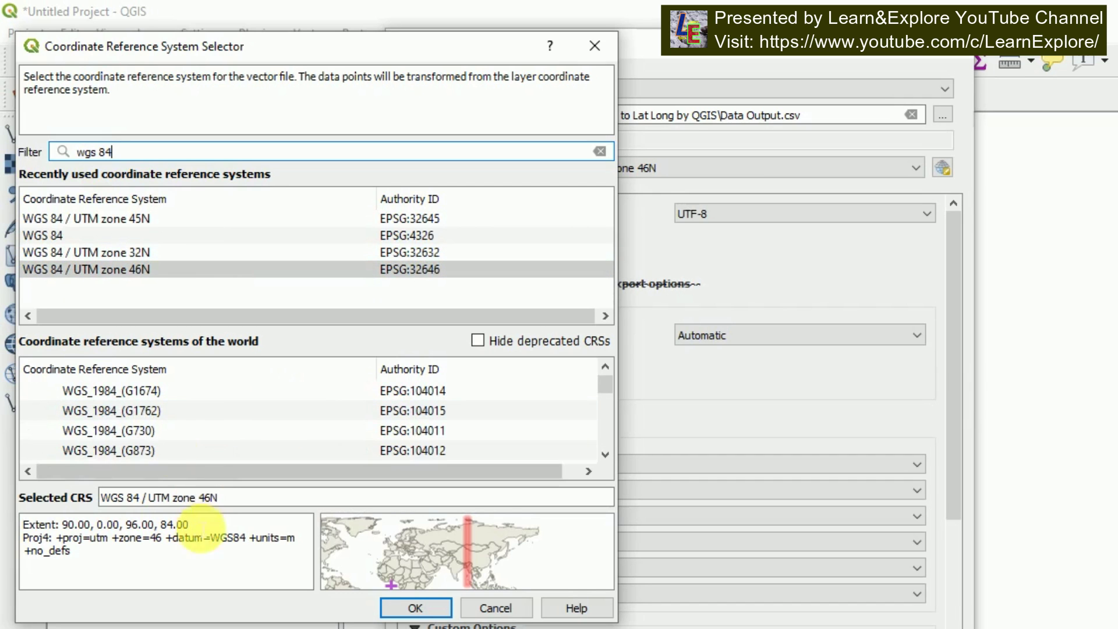
scroll(164, 401, "down", 1)
scroll(165, 408, "up", 3)
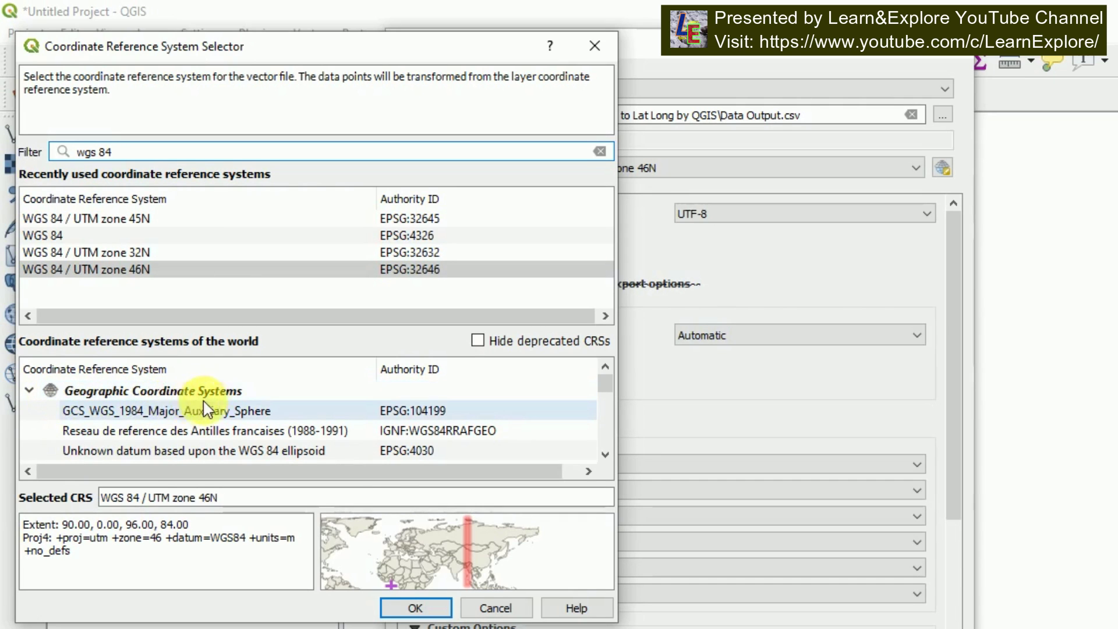
scroll(285, 445, "down", 1)
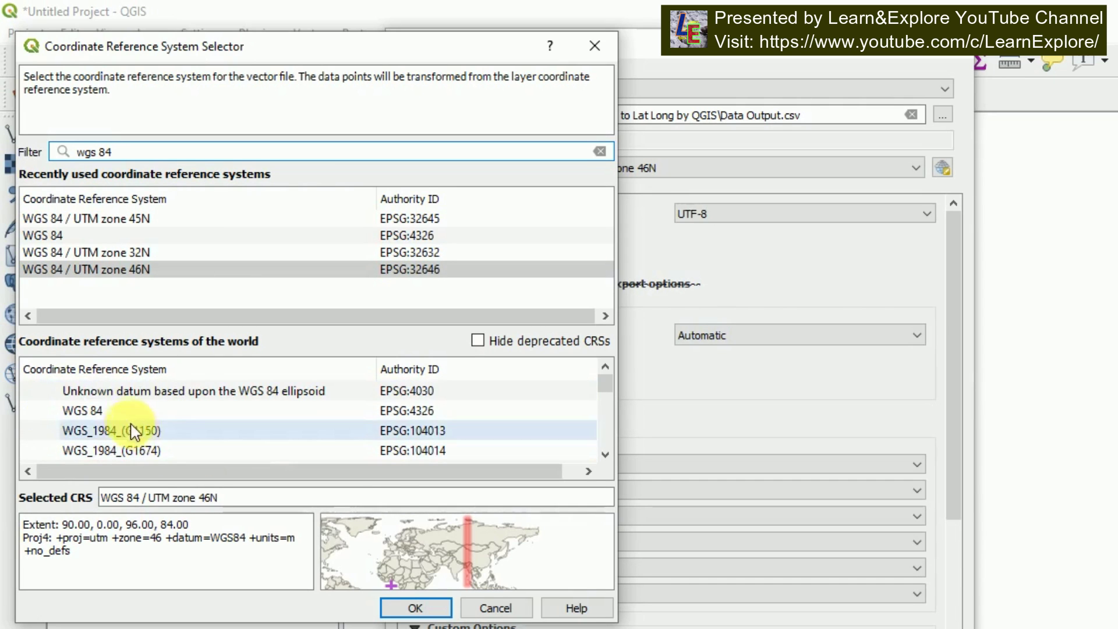
left_click(119, 412)
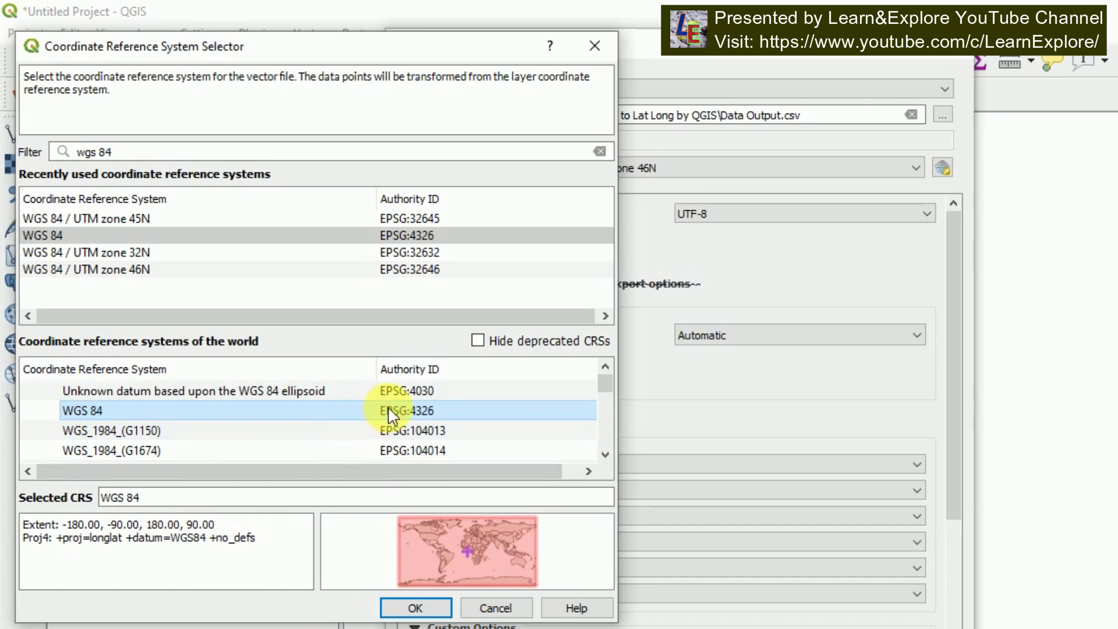
left_click(420, 610)
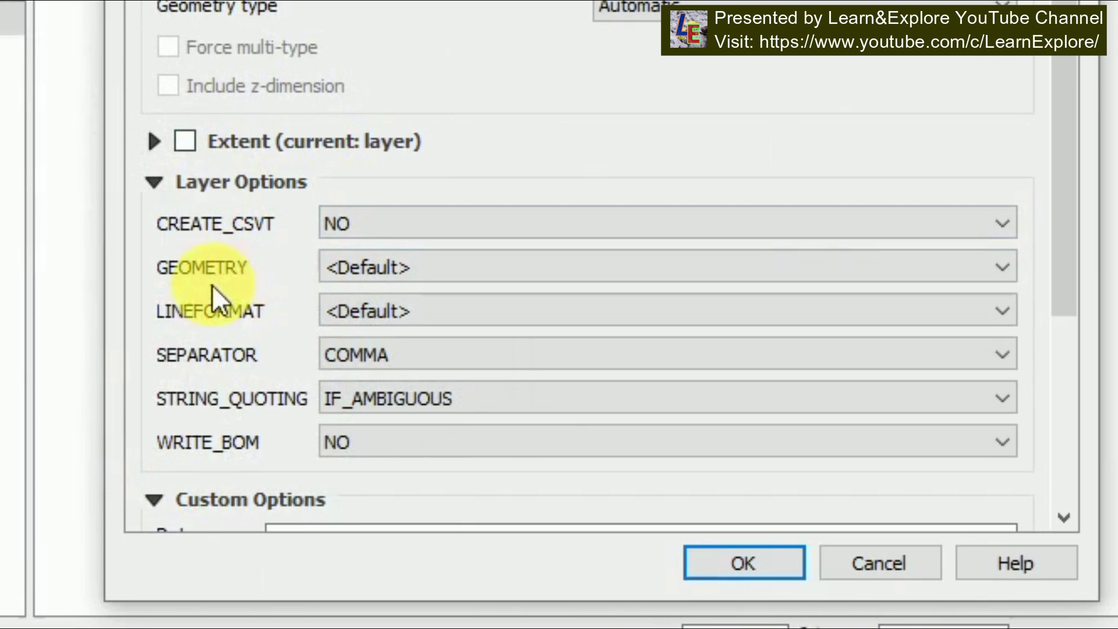
Set the GEOMETRY layer option to AS_XY and run the CSV export.
left_click(528, 260)
left_click(528, 260)
left_click(528, 260)
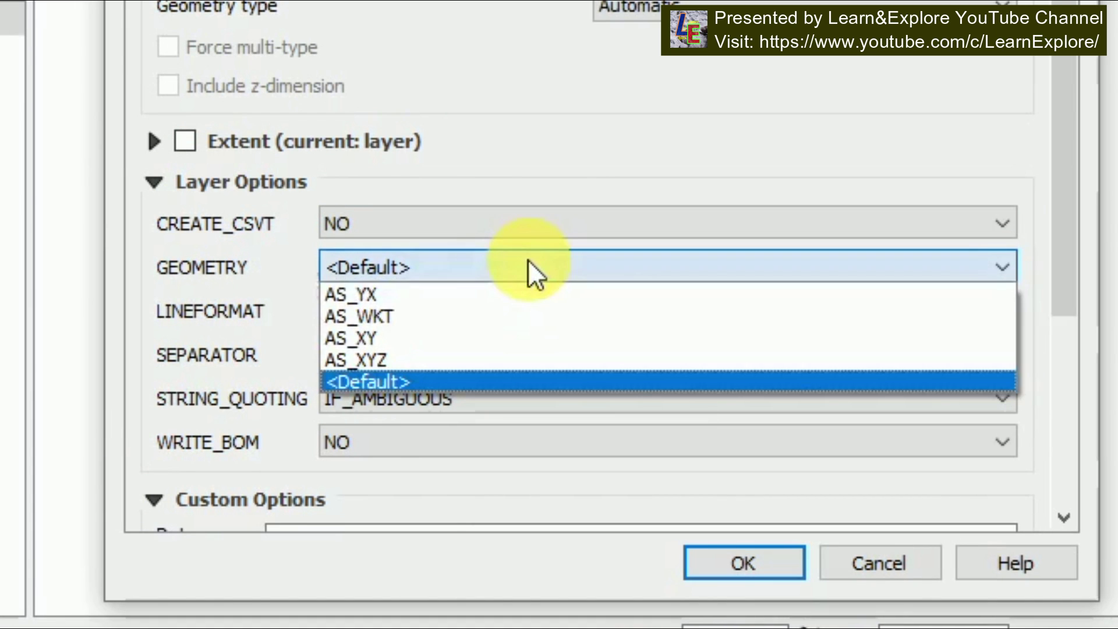
left_click(456, 342)
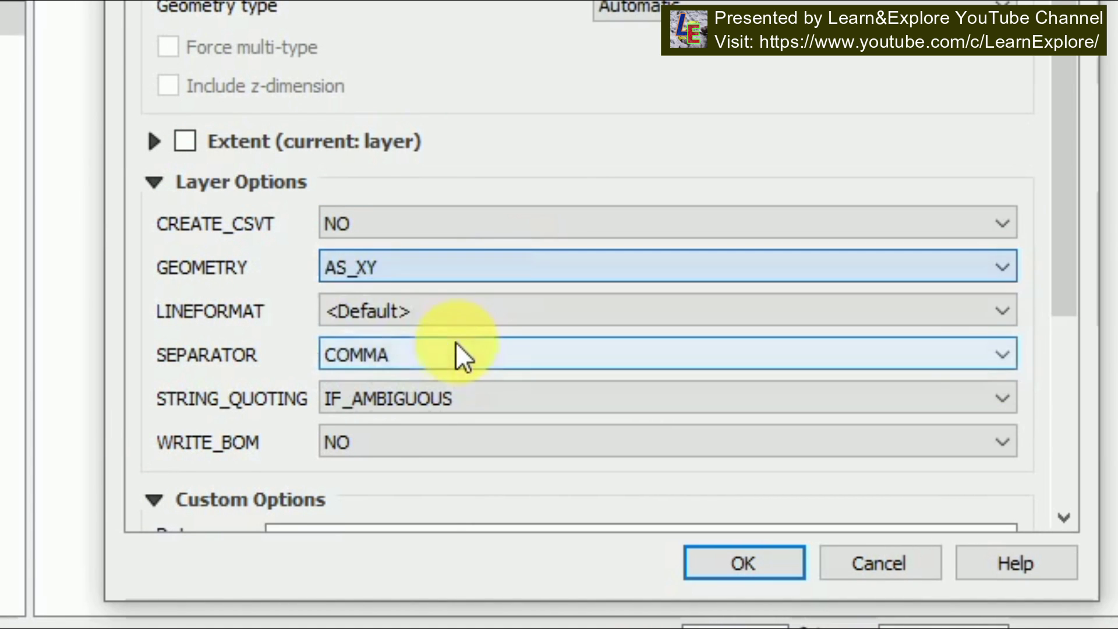
left_click(406, 268)
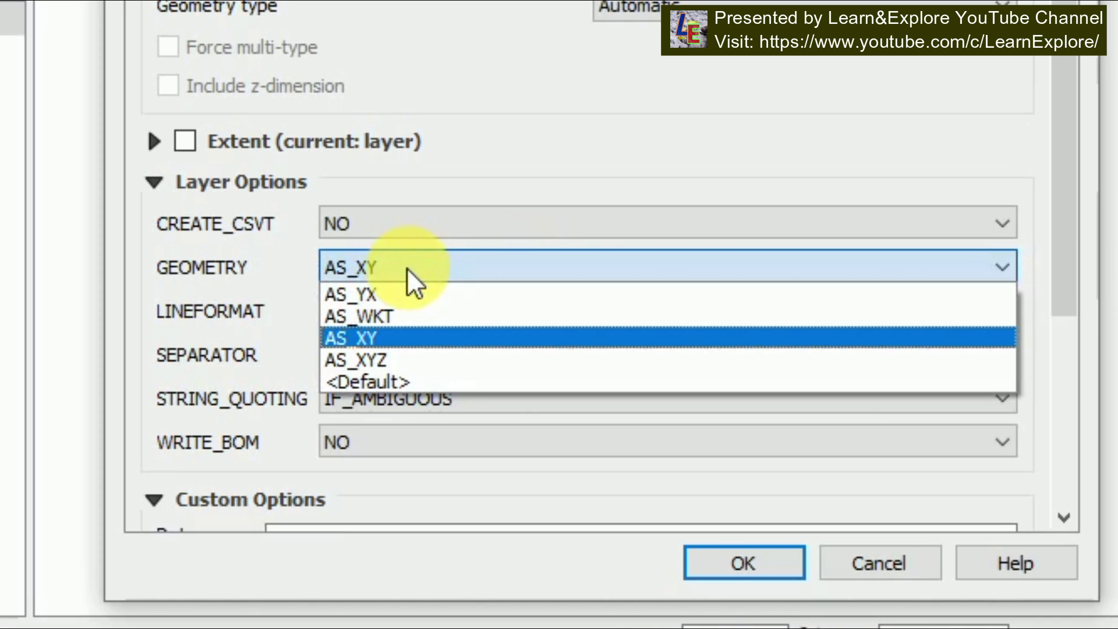
left_click(407, 267)
left_click(407, 267)
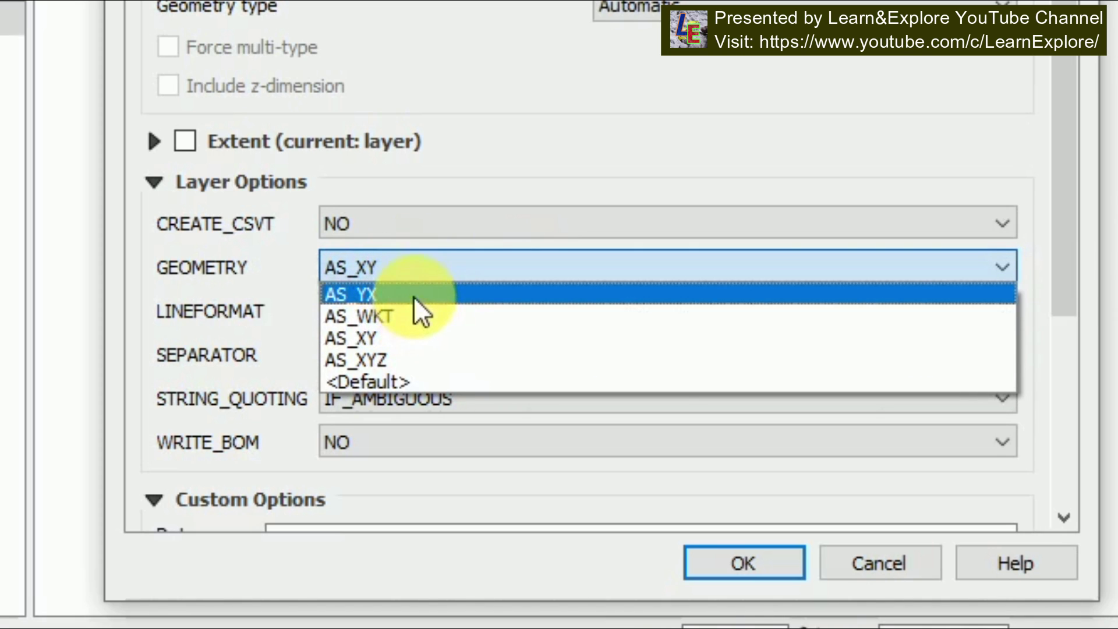
left_click(414, 295)
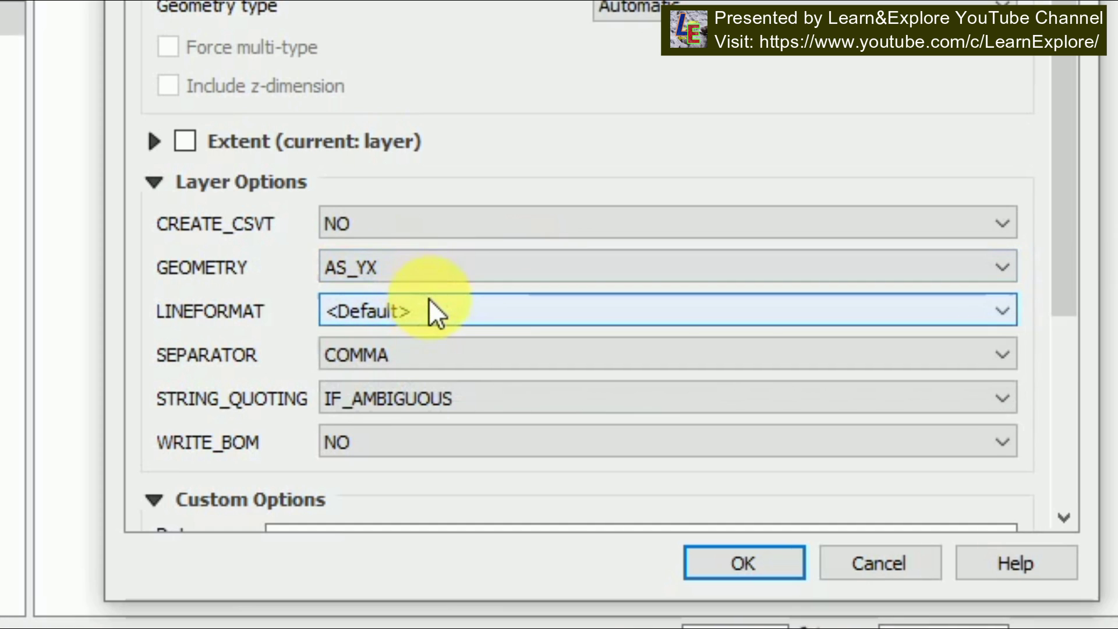
mouse_move(430, 300)
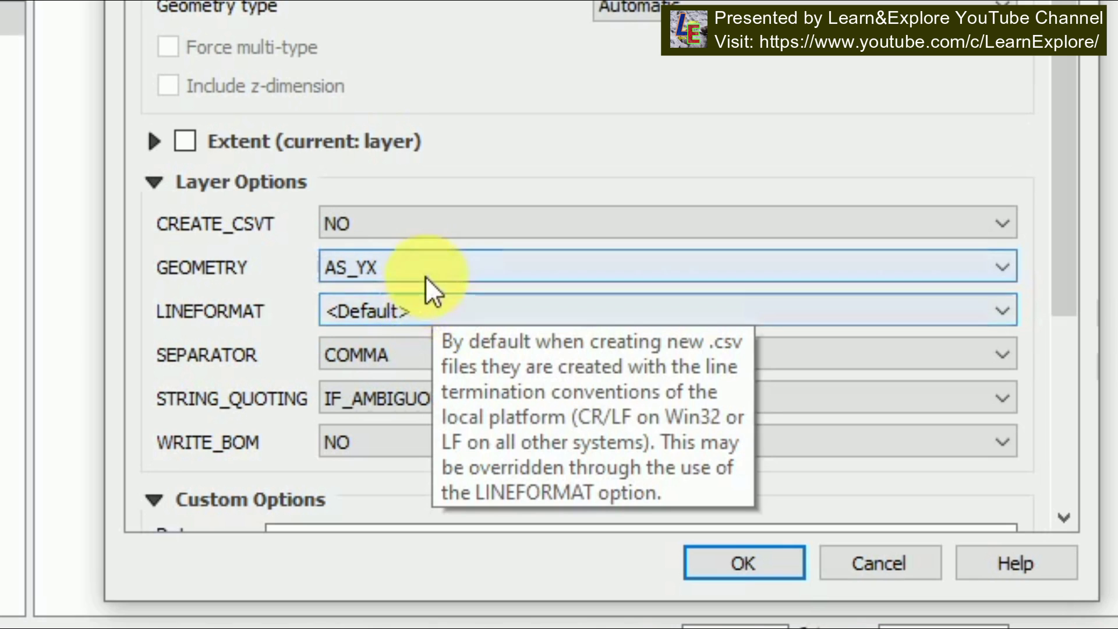
left_click(426, 274)
left_click(415, 333)
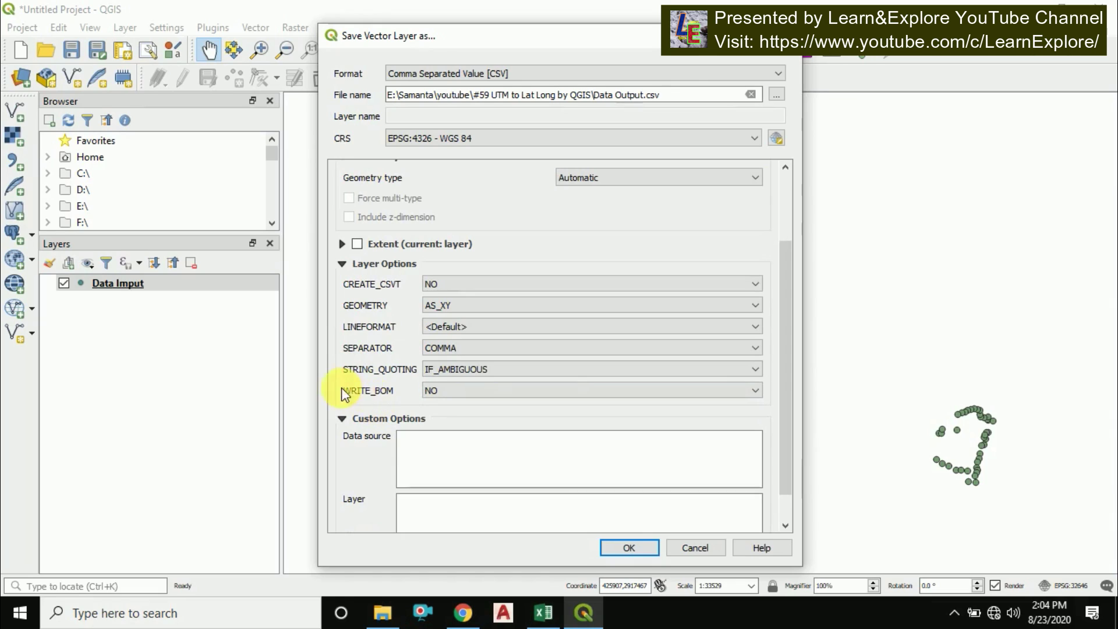
left_click(630, 548)
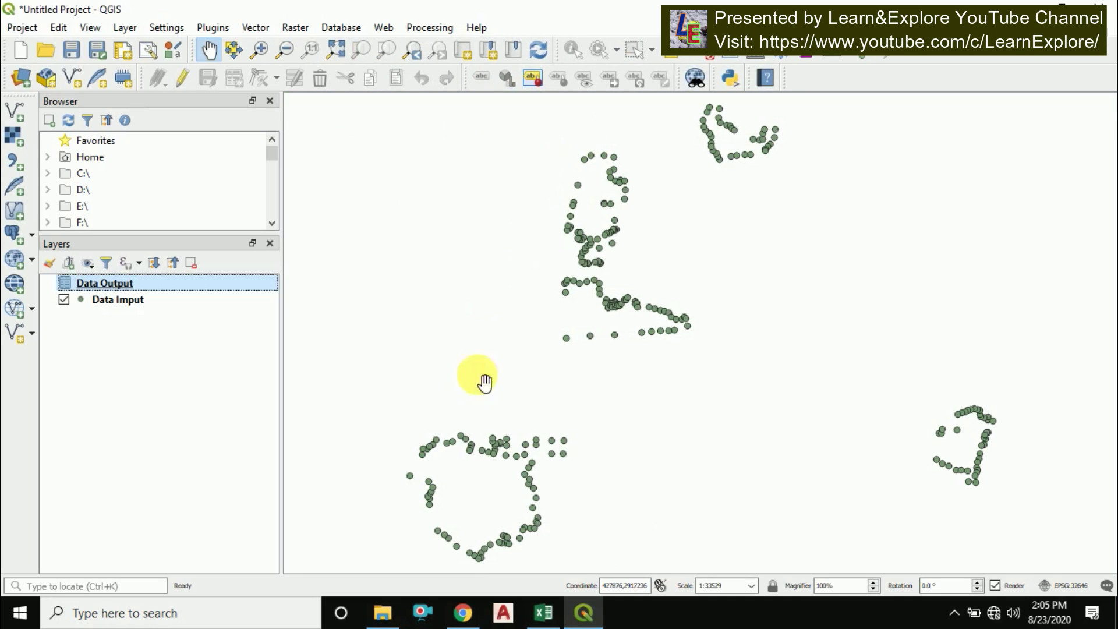
Open the #59 UTM to Lat Long by QGIS folder and select Data Output.csv.
left_click(395, 619)
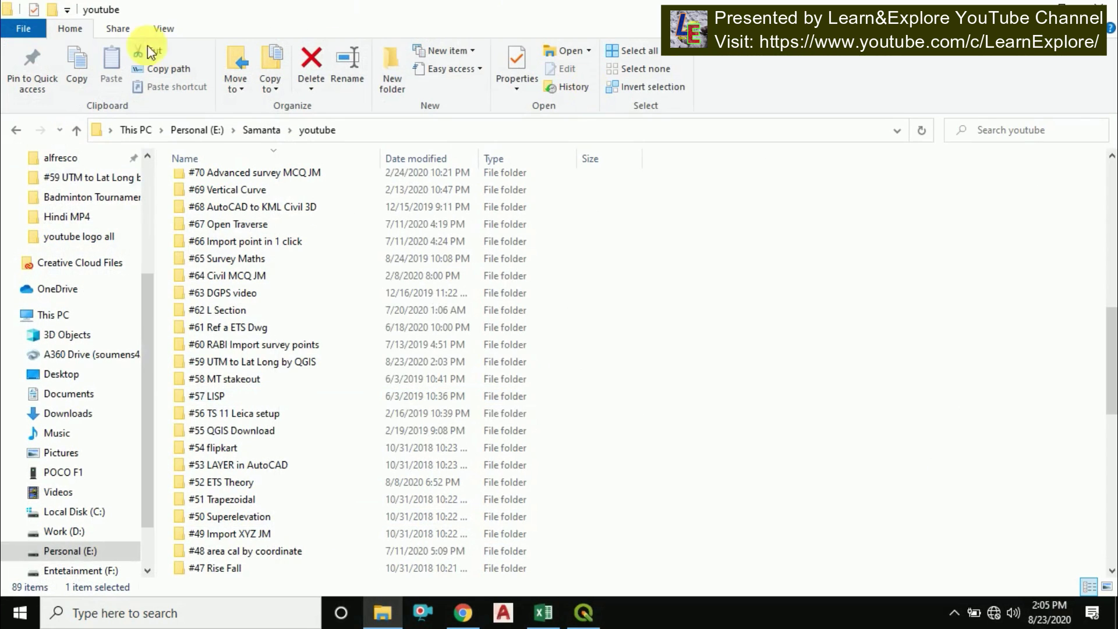
left_click_drag(236, 367, 87, 205)
left_click(86, 201)
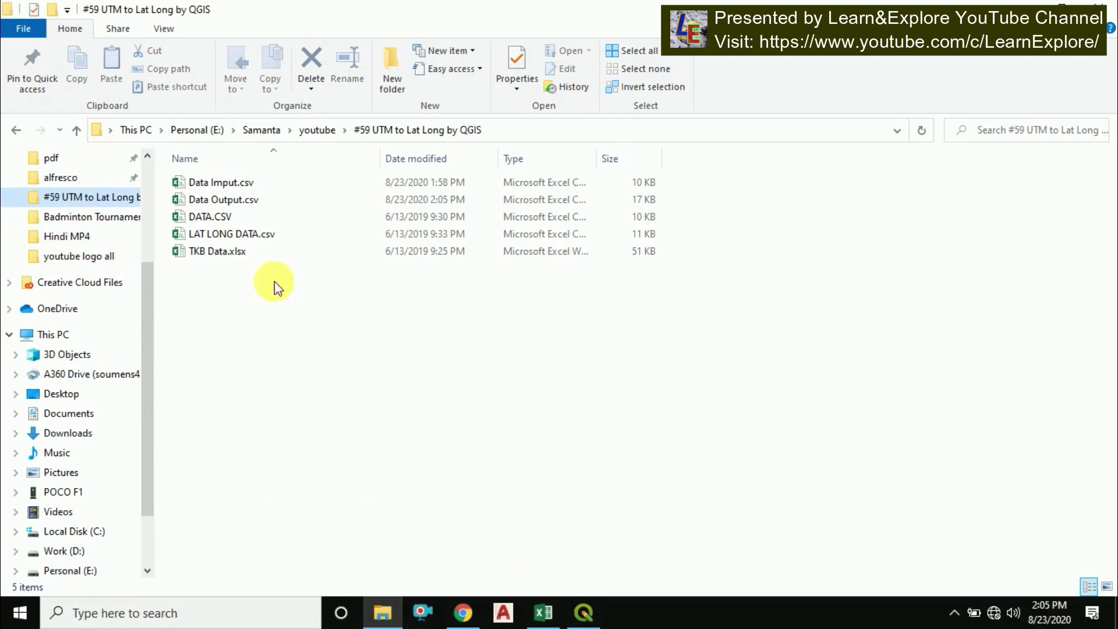
left_click(226, 201)
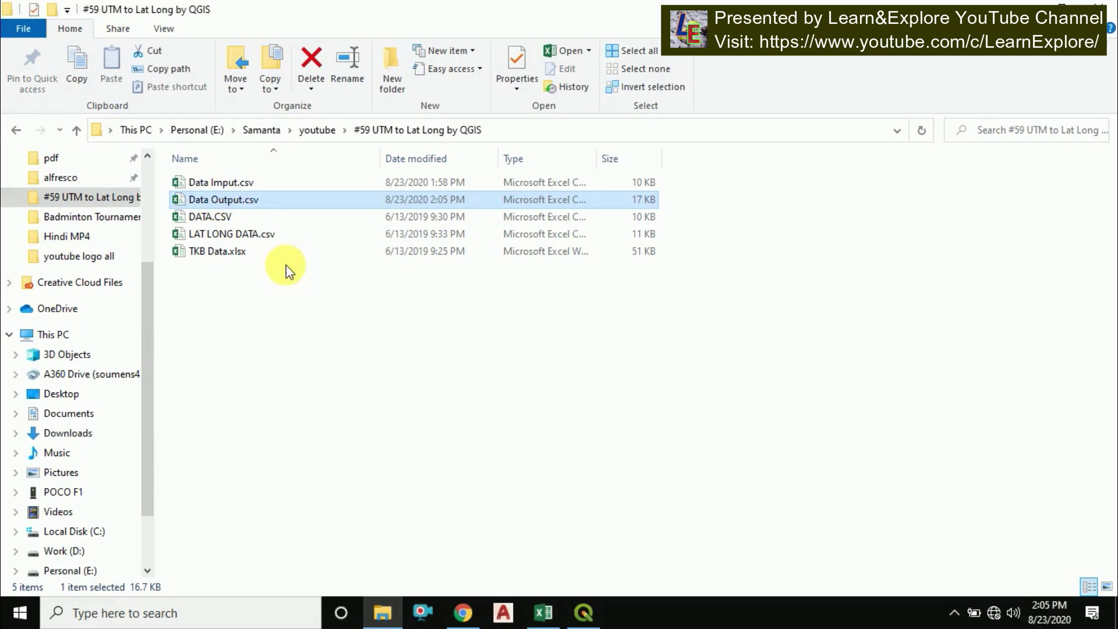
Open Data Output.csv read-only in Excel and widen columns A–E to show full decimals.
double_click(263, 206)
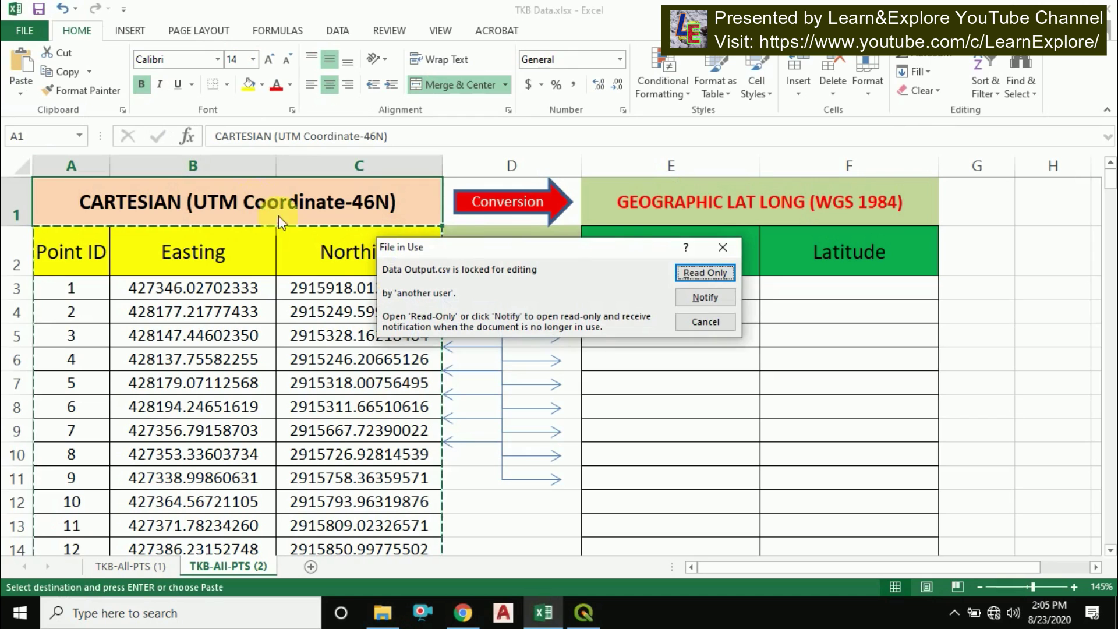
left_click(692, 278)
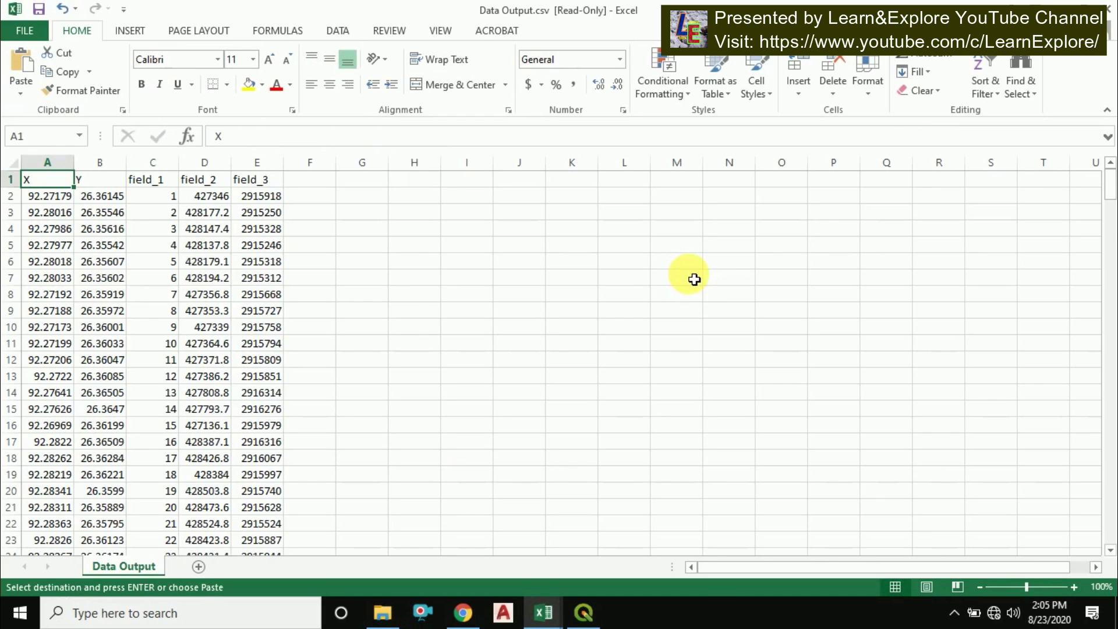
left_click(52, 228)
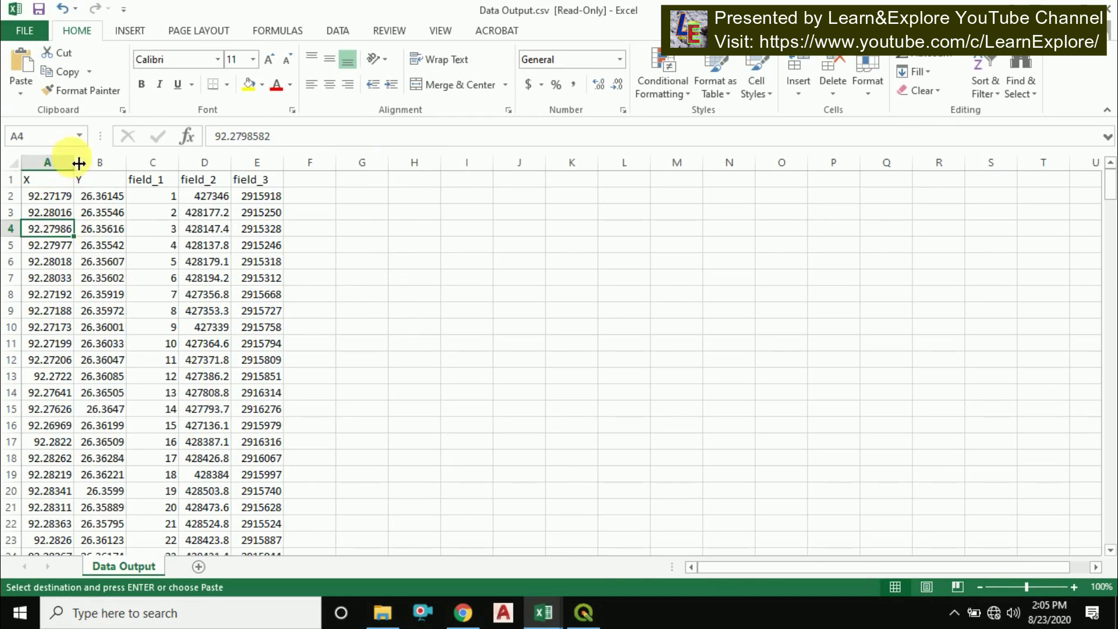
left_click_drag(60, 163, 177, 163)
left_click(124, 213)
key("Up")
left_click(357, 292, "shift")
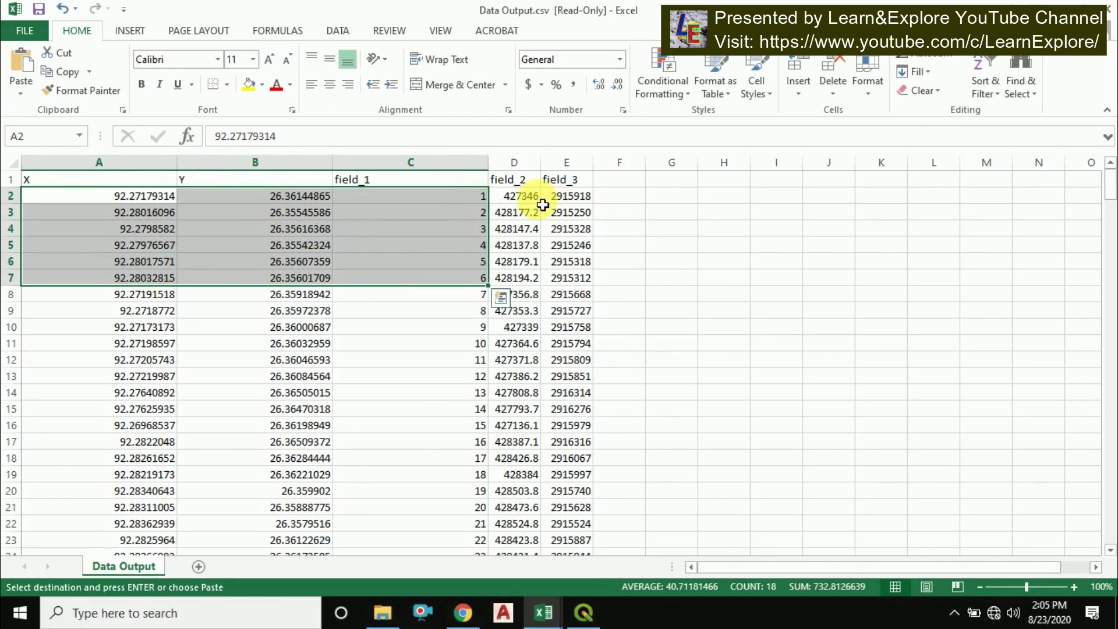
left_click(522, 195)
left_click(516, 162)
left_click_drag(541, 163, 585, 163)
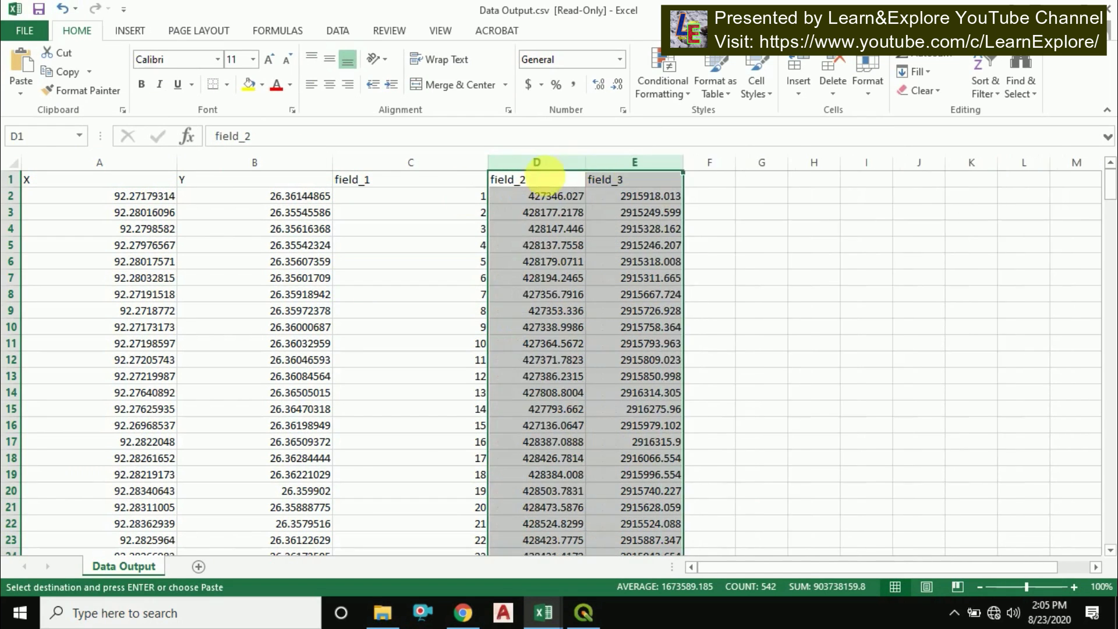
left_click(367, 211)
Copy the X and Y values in A2:B271.
left_click_drag(144, 202, 313, 332)
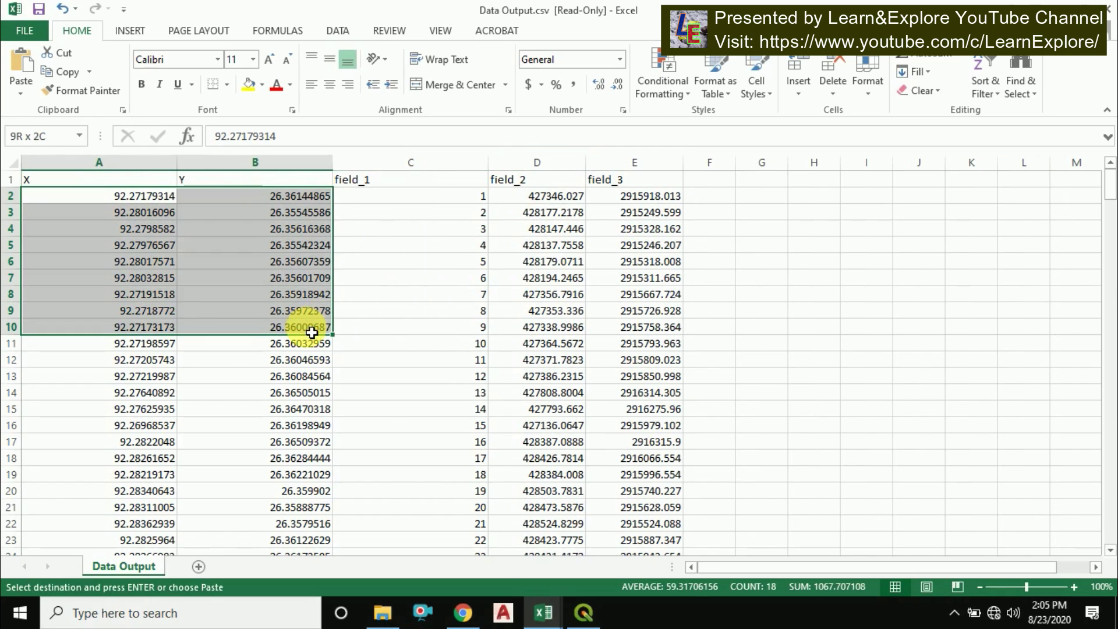
key("ctrl+shift+Down")
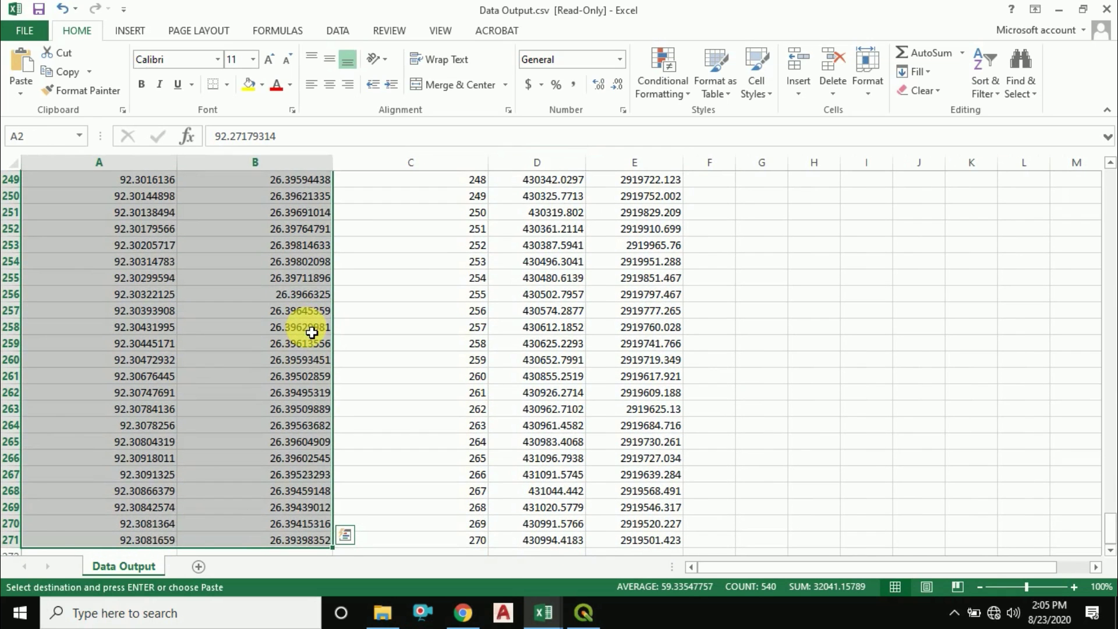
key("ctrl+c")
left_click(544, 611)
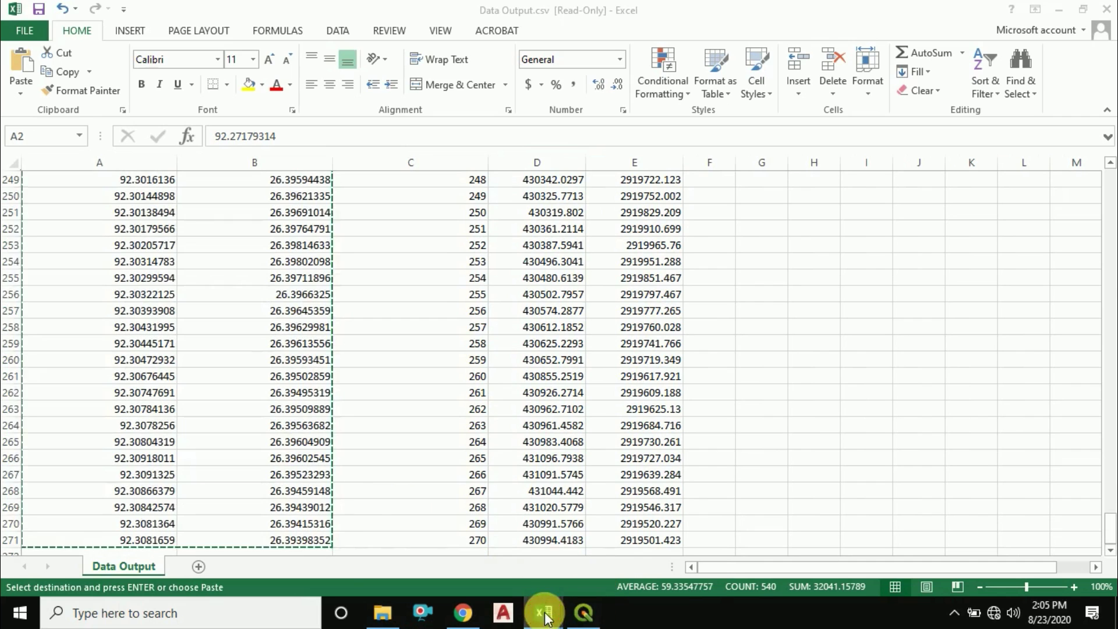
Paste the copied WGS 84 longitude and latitude values at cell E3 in TKB Data.xlsx and check them.
left_click(473, 529)
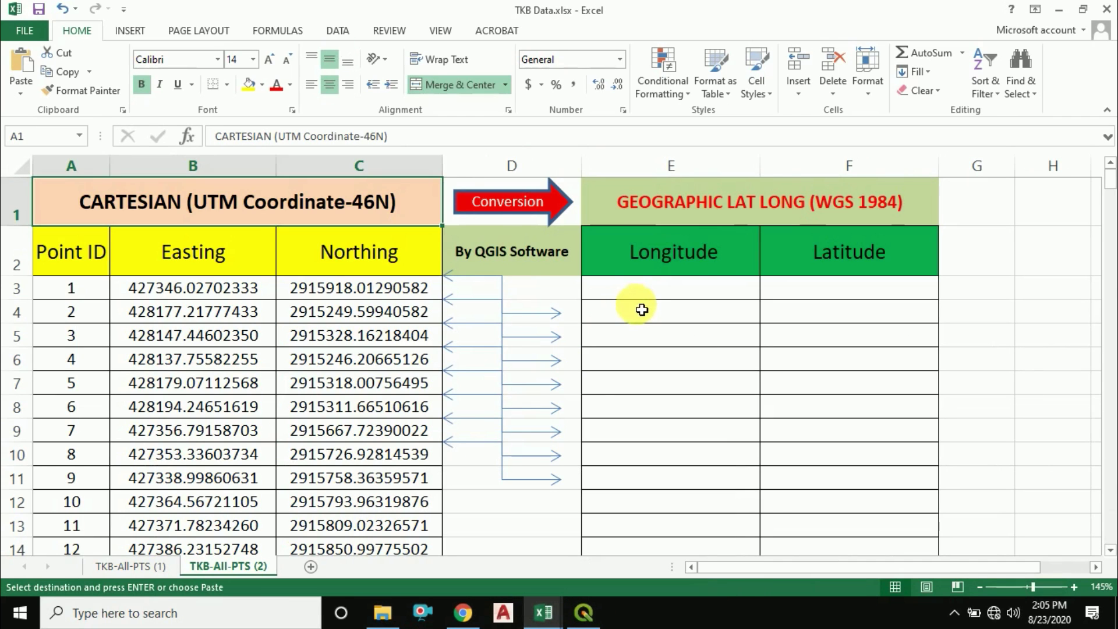
right_click(627, 291)
left_click(685, 338)
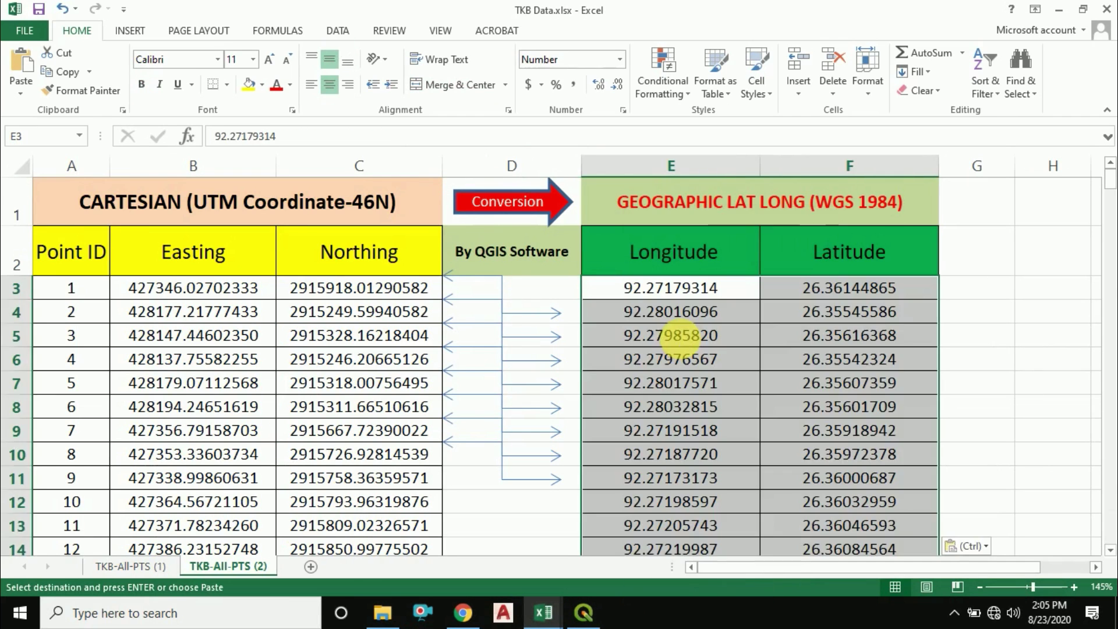
left_click(678, 336)
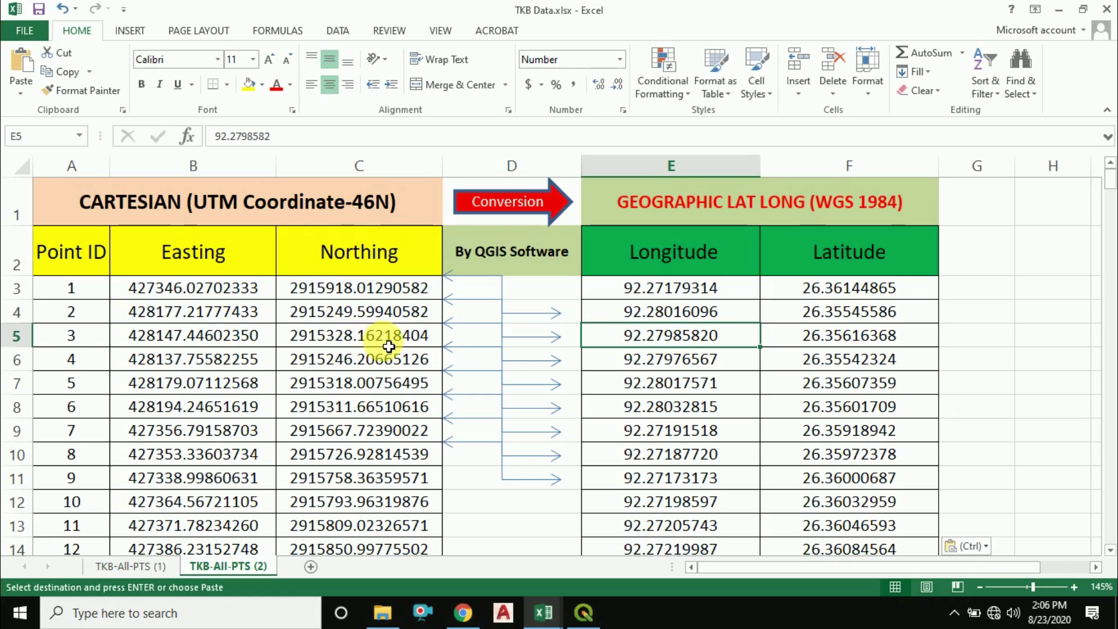
scroll(388, 348, "down", 3)
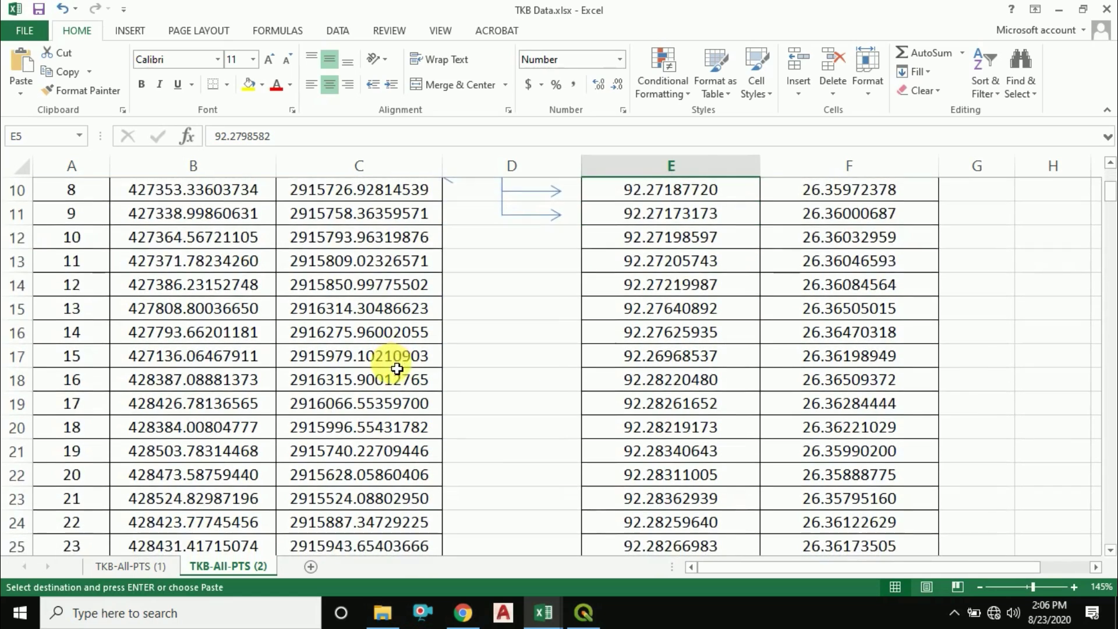
scroll(402, 367, "up", 3)
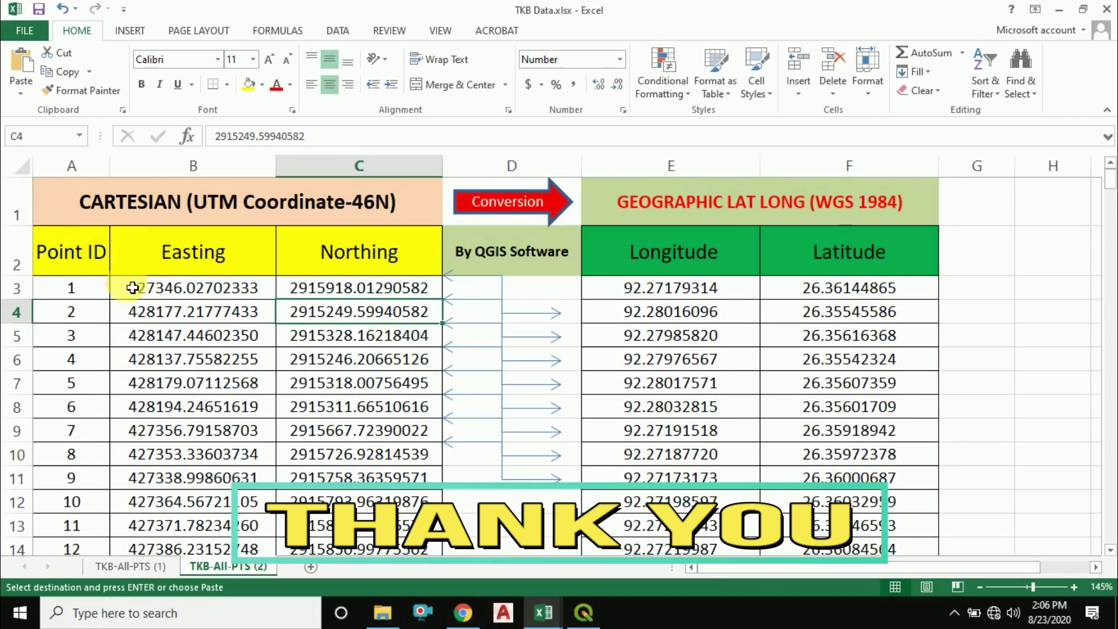